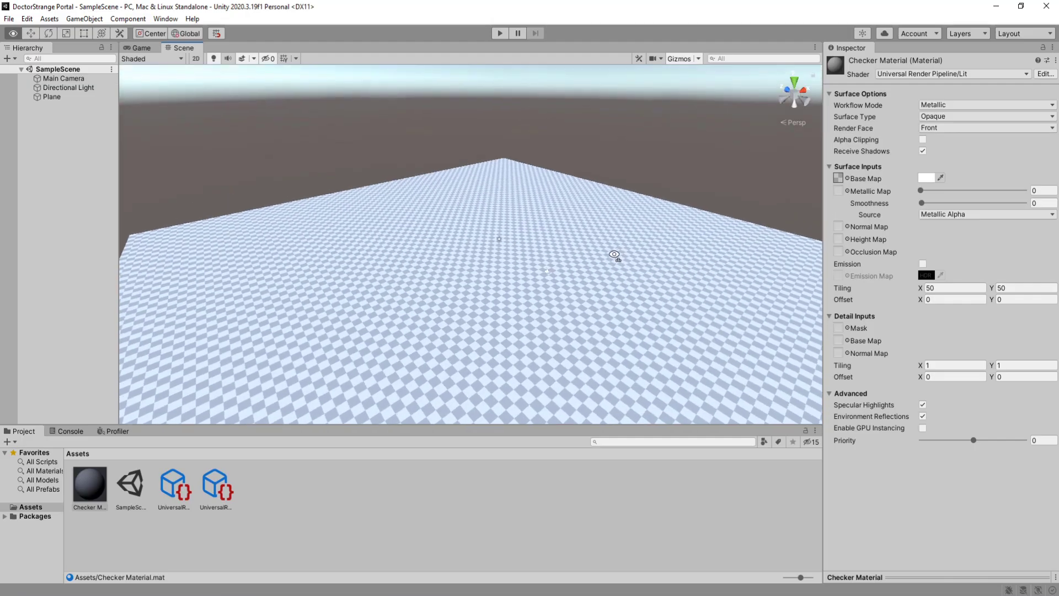
# Create an empty game object in SampleScene and name it Portal
pyautogui.moveTo(615, 253); pyautogui.dragTo(633, 237, button='right')
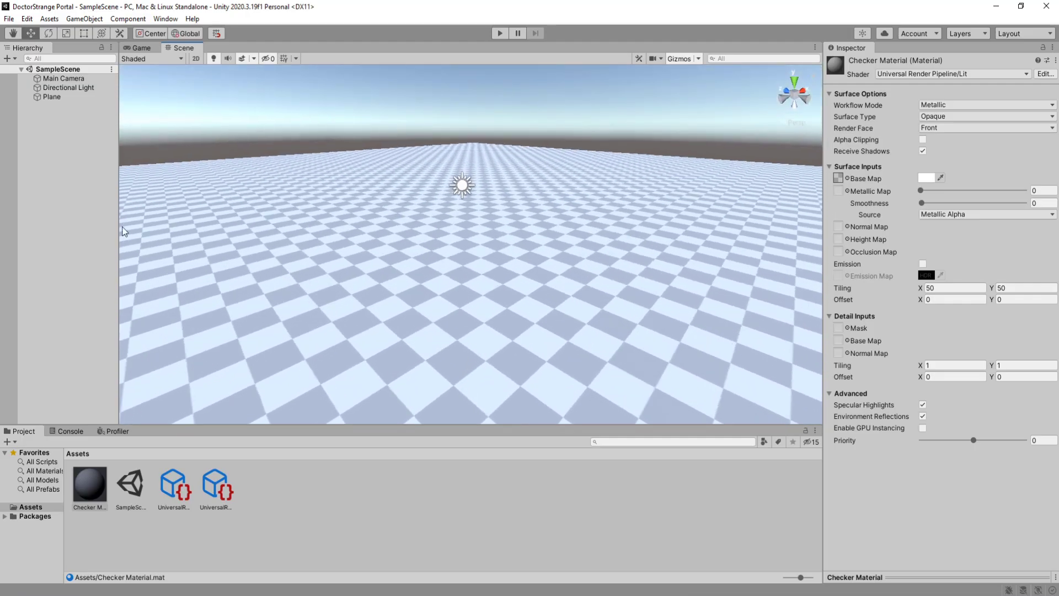
pyautogui.click(83, 215)
pyautogui.click(145, 49)
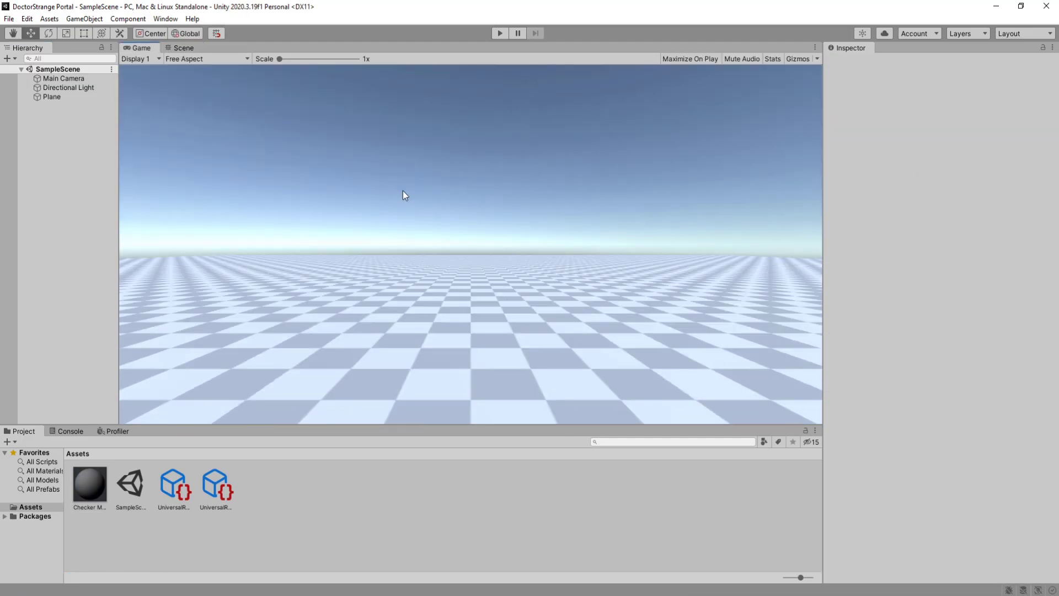
pyautogui.rightClick(45, 144)
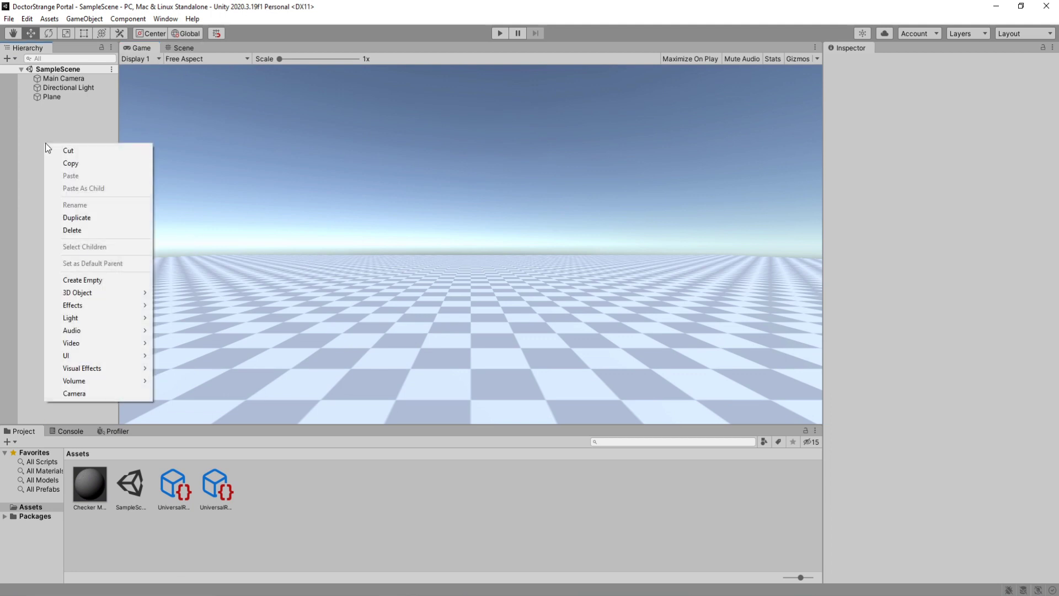
pyautogui.click(60, 276)
pyautogui.click(183, 48)
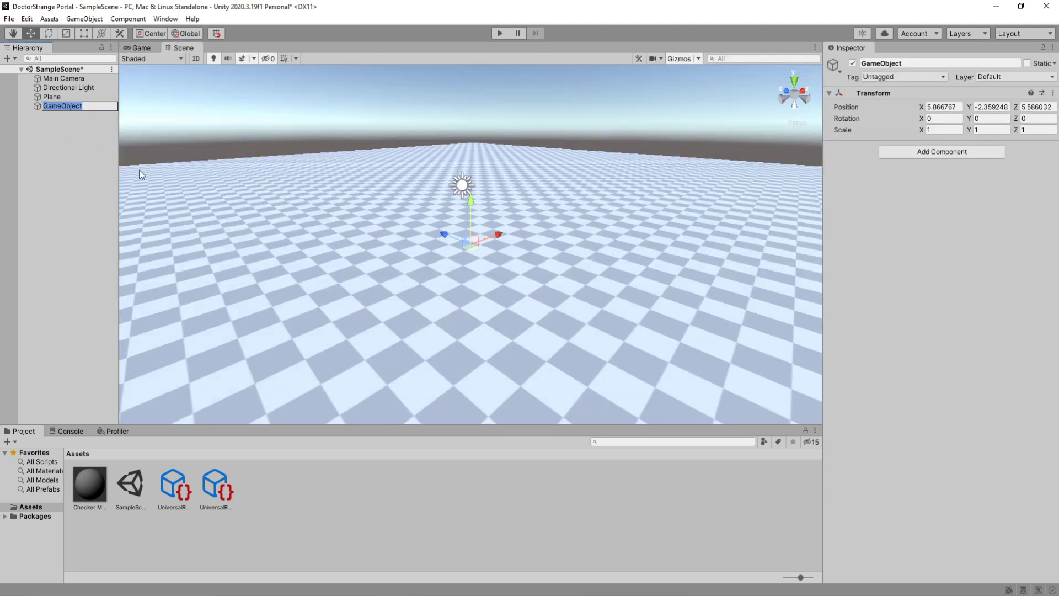
pyautogui.write('Portal')
pyautogui.press('Return')
# Set the Portal object's position to X 0, Y 0, Z 0
pyautogui.click(947, 107)
pyautogui.write('0')
pyautogui.press('Tab')
pyautogui.write('0')
pyautogui.press('Tab')
pyautogui.write('0')
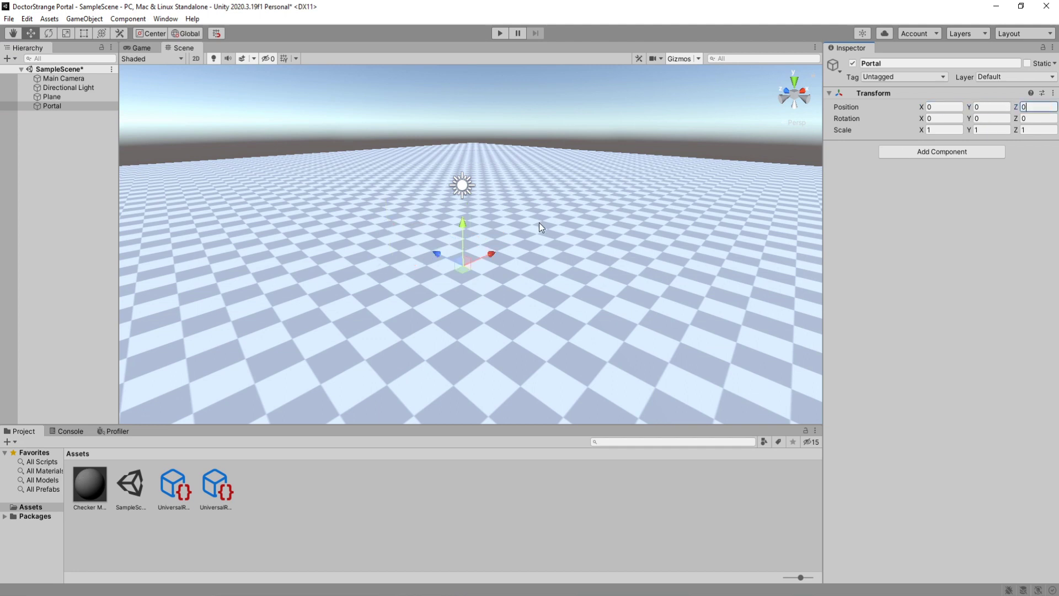
pyautogui.keyDown('alt'); pyautogui.moveTo(475, 231); pyautogui.dragTo(512, 197); pyautogui.keyUp('alt')
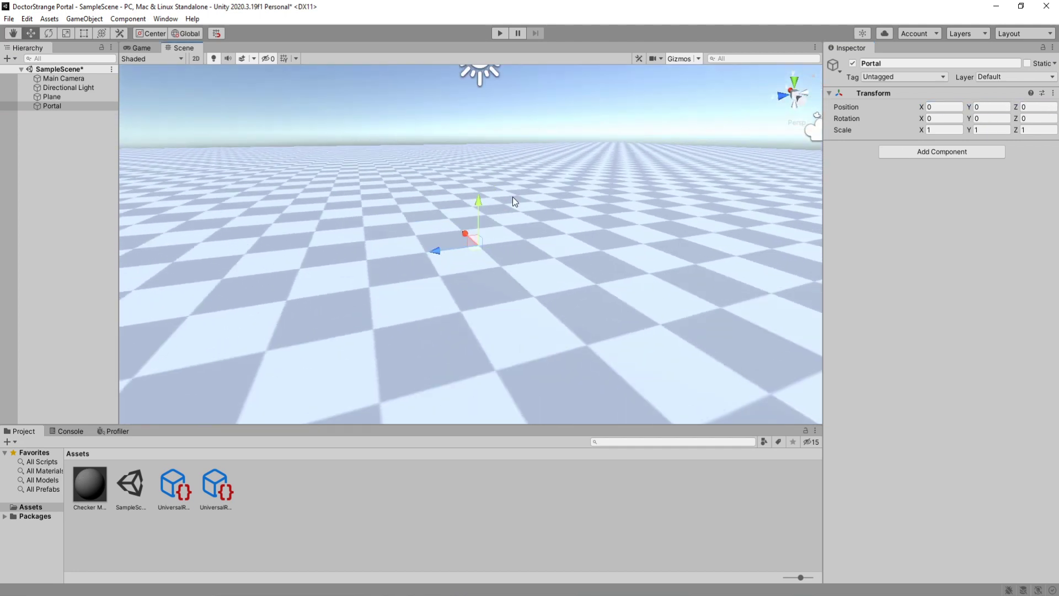
pyautogui.scroll(-2, 497, 207)
# Create a C# script named StrangePortal in the Assets folder
pyautogui.click(298, 504)
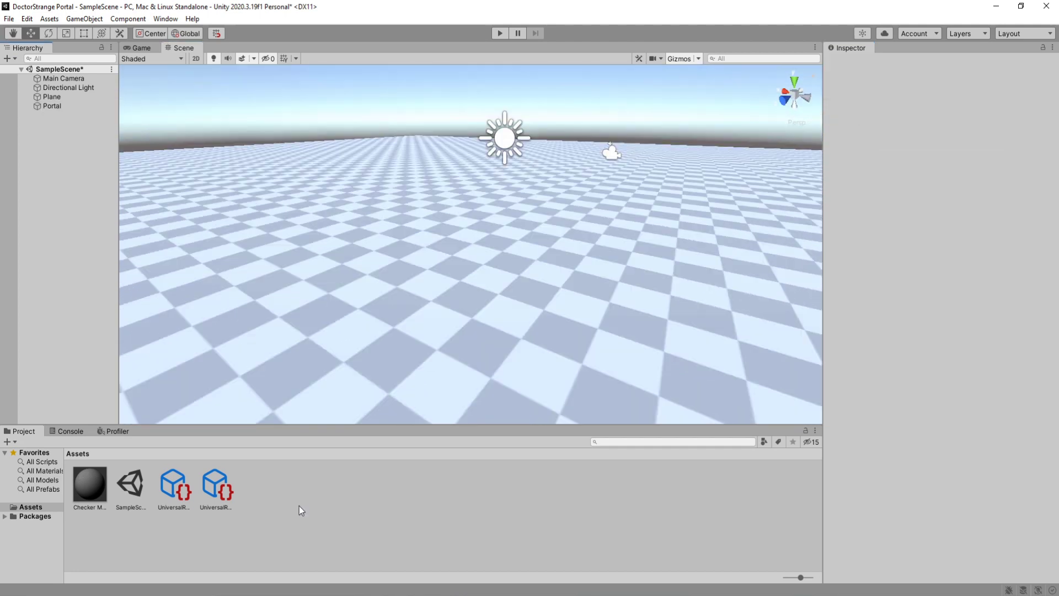
pyautogui.rightClick(302, 505)
pyautogui.moveTo(421, 243)
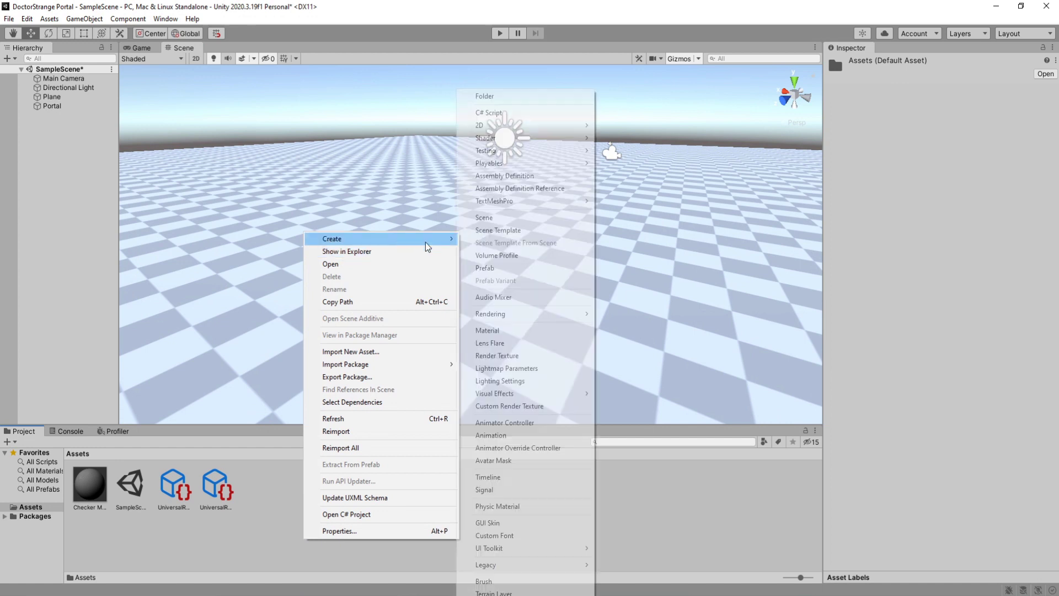
pyautogui.click(540, 112)
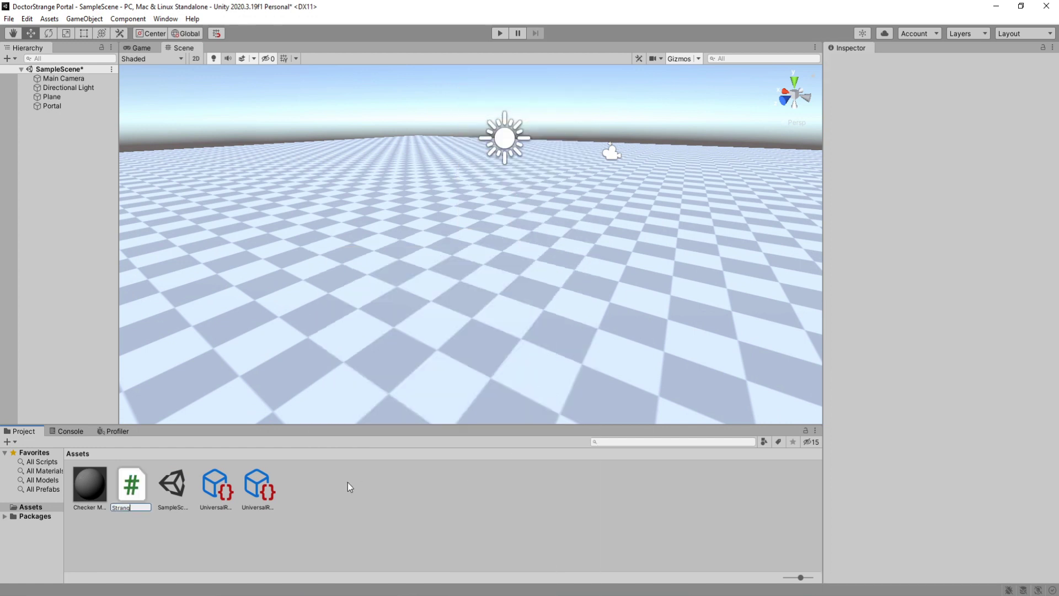
pyautogui.write('StrangePortal')
pyautogui.press('Return')
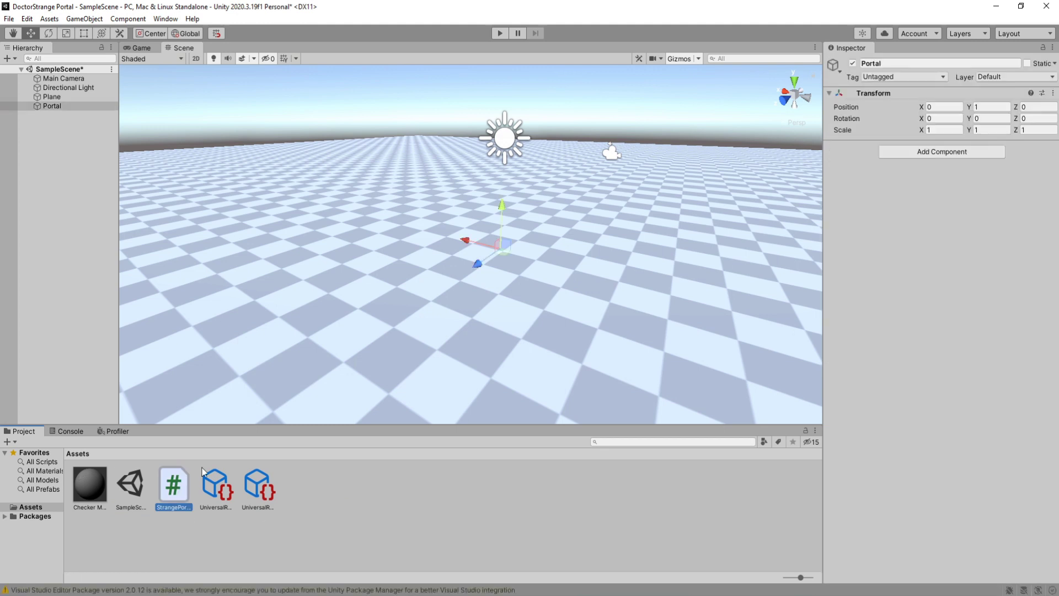
# Attach the StrangePortal script to the Portal object and open the script for editing in Visual Studio
pyautogui.moveTo(173, 485); pyautogui.dragTo(53, 105)
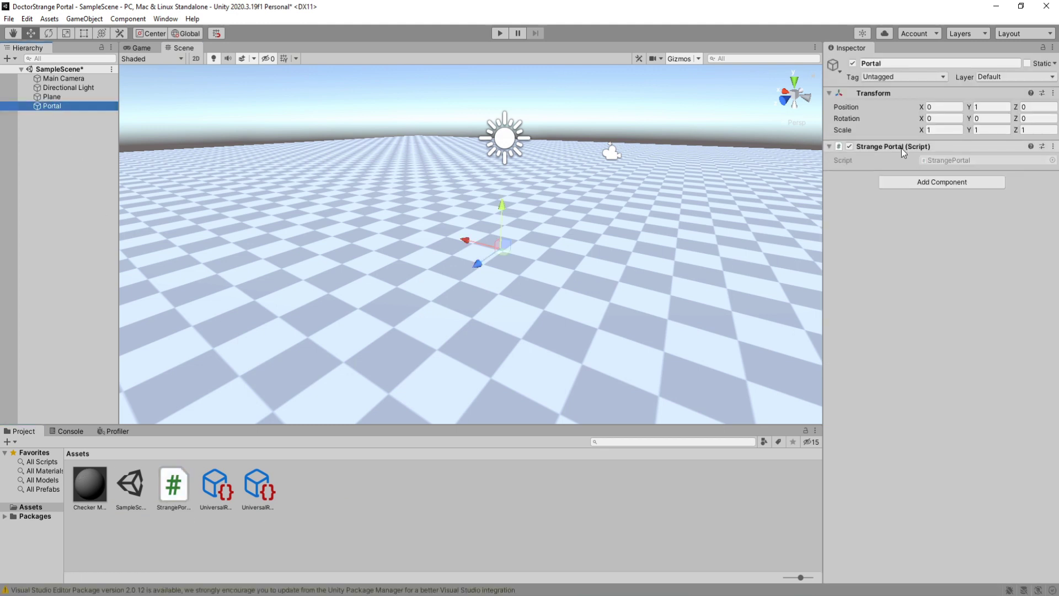
pyautogui.click(1054, 147)
pyautogui.click(895, 286)
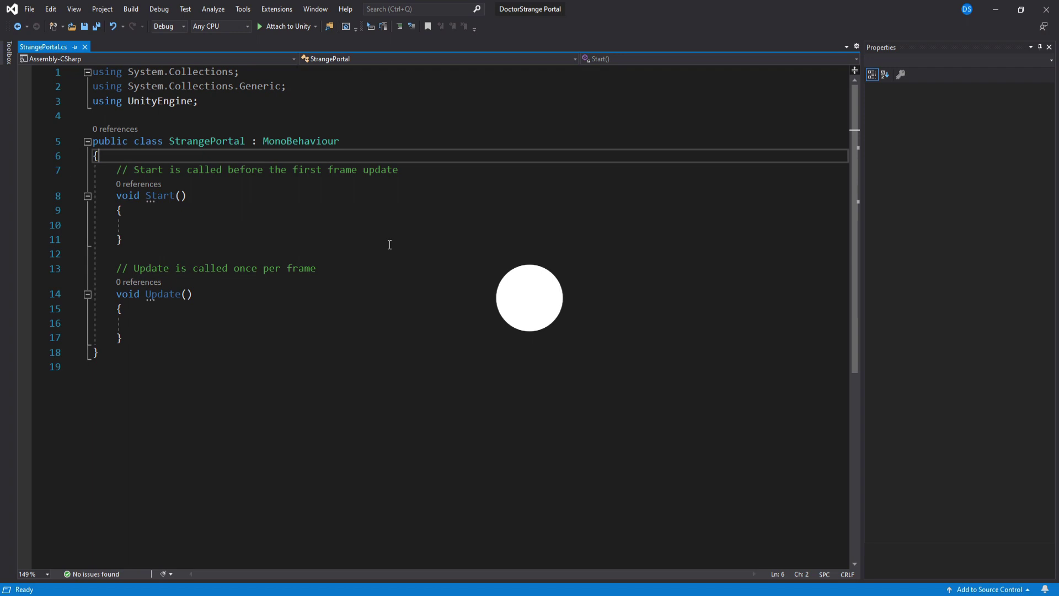
# Declare a public float named scale at the start of the StrangePortal class
pyautogui.click(390, 245)
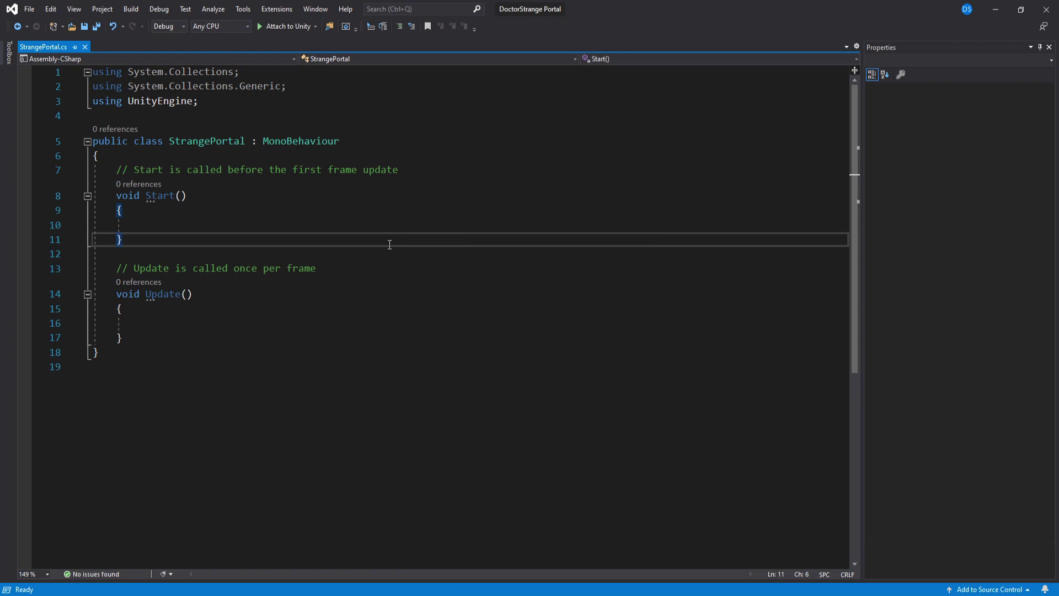
pyautogui.click(400, 224)
pyautogui.click(418, 153)
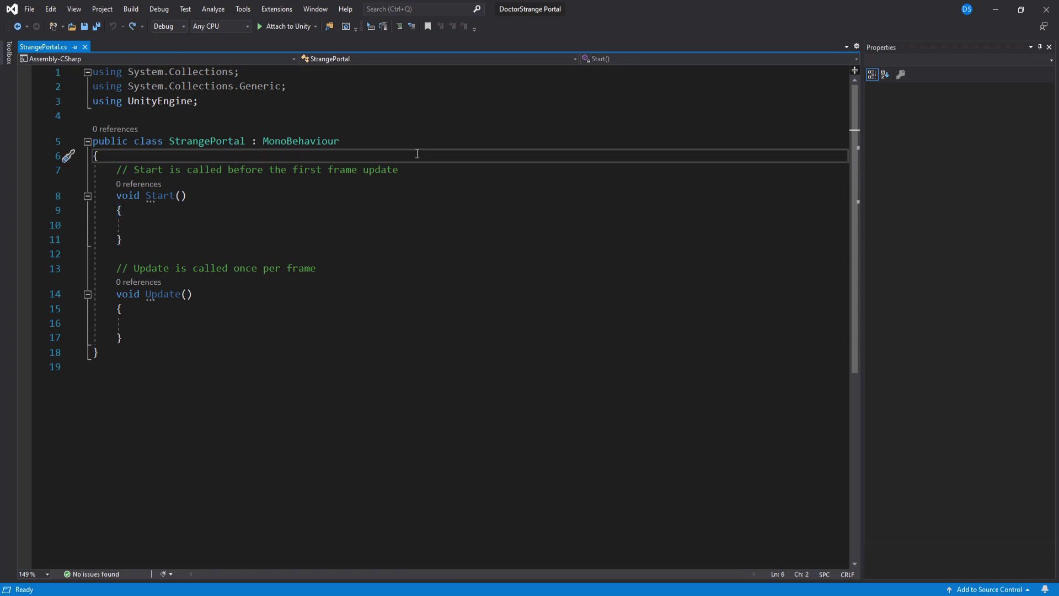
pyautogui.press('Return')
pyautogui.press('Return')
pyautogui.press('Up')
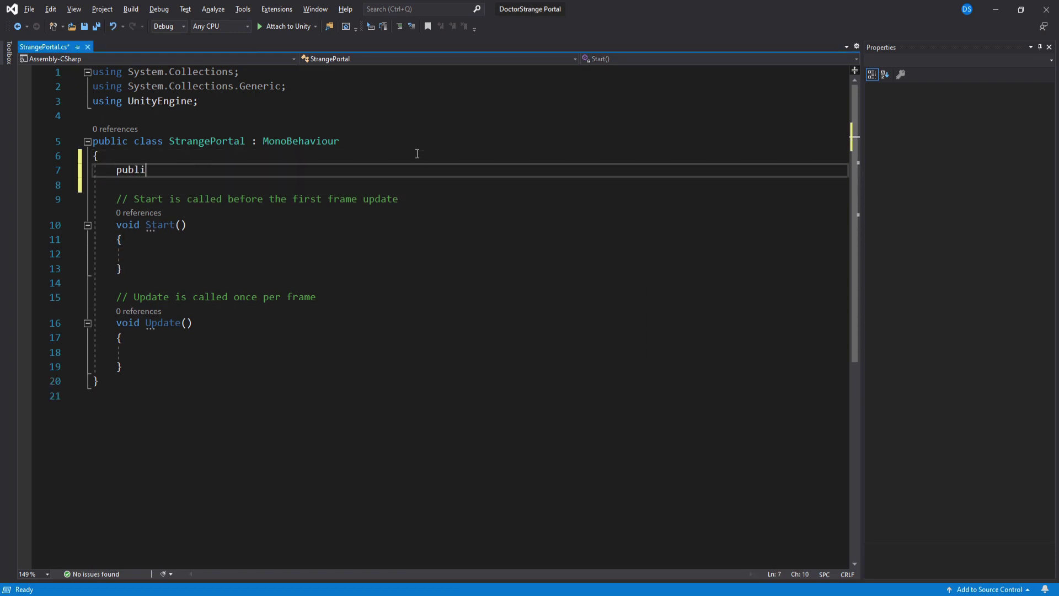
pyautogui.write('public float scale;')
# Add the attribute [Range(0, 10)] above the scale declaration
pyautogui.click(417, 153)
pyautogui.press('Return')
pyautogui.write('[Range')
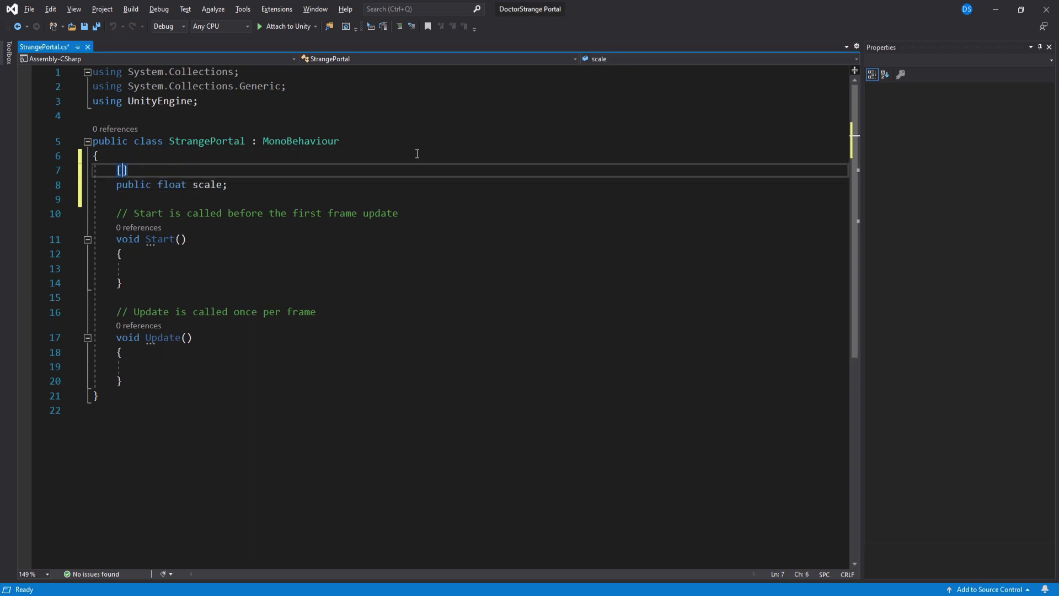
pyautogui.write('(0, 10')
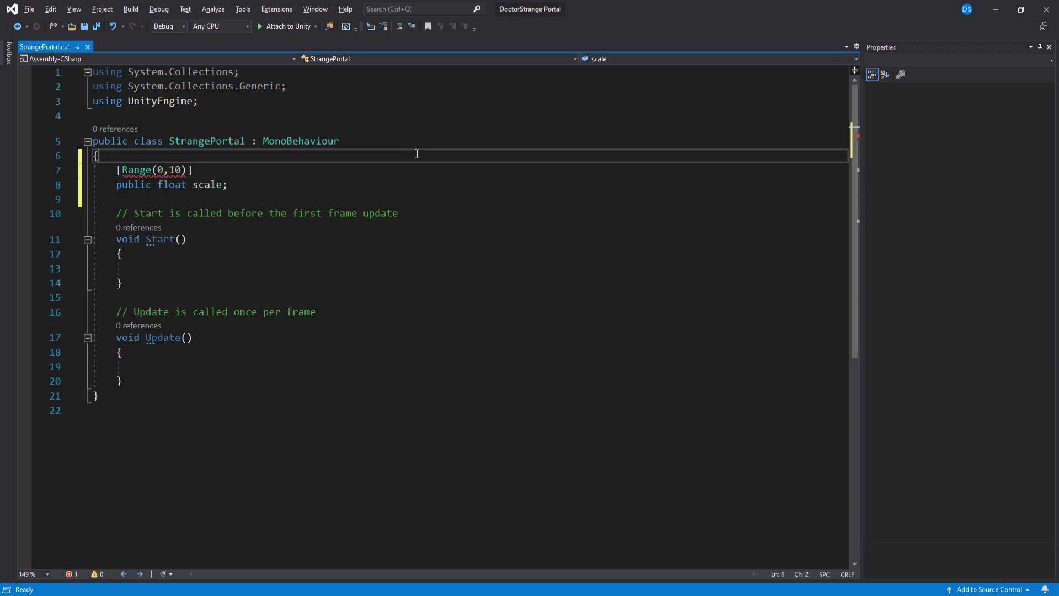
# Declare the public floats sparkSpinSpeed, ringSpinSpeed and scaleSpeed on one line below scale
pyautogui.press('Down')
pyautogui.press('End')
pyautogui.press('Return')
pyautogui.write('pub')
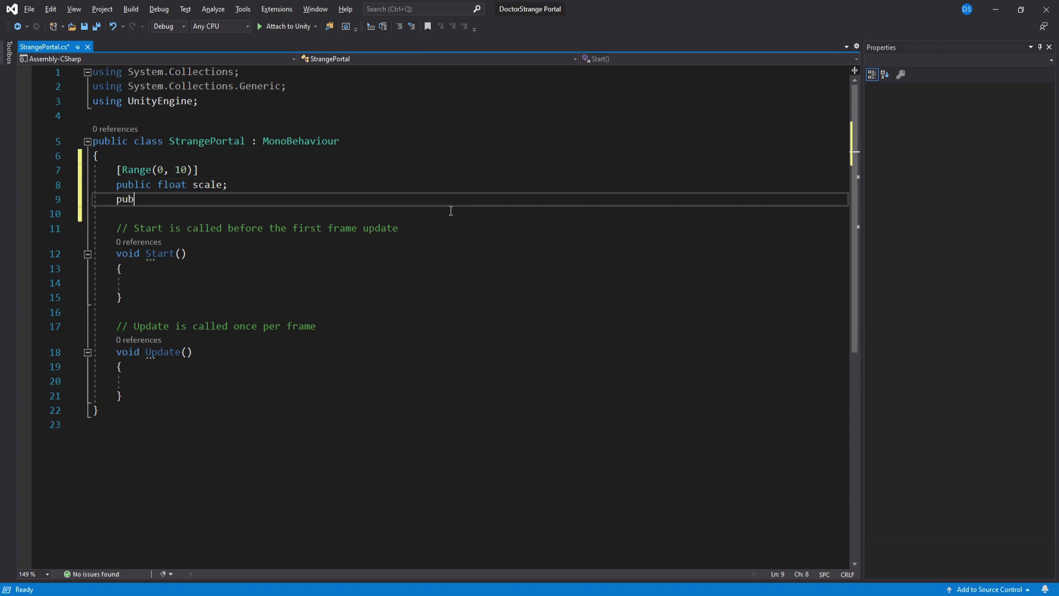
pyautogui.write('lic float sparkSpinS')
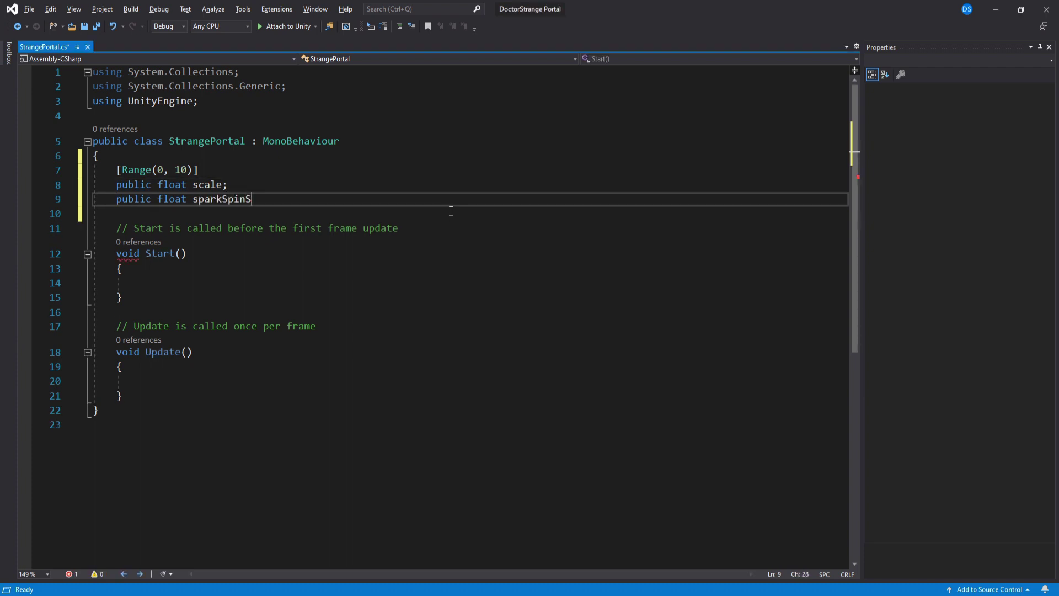
pyautogui.write('peed, ringSpi')
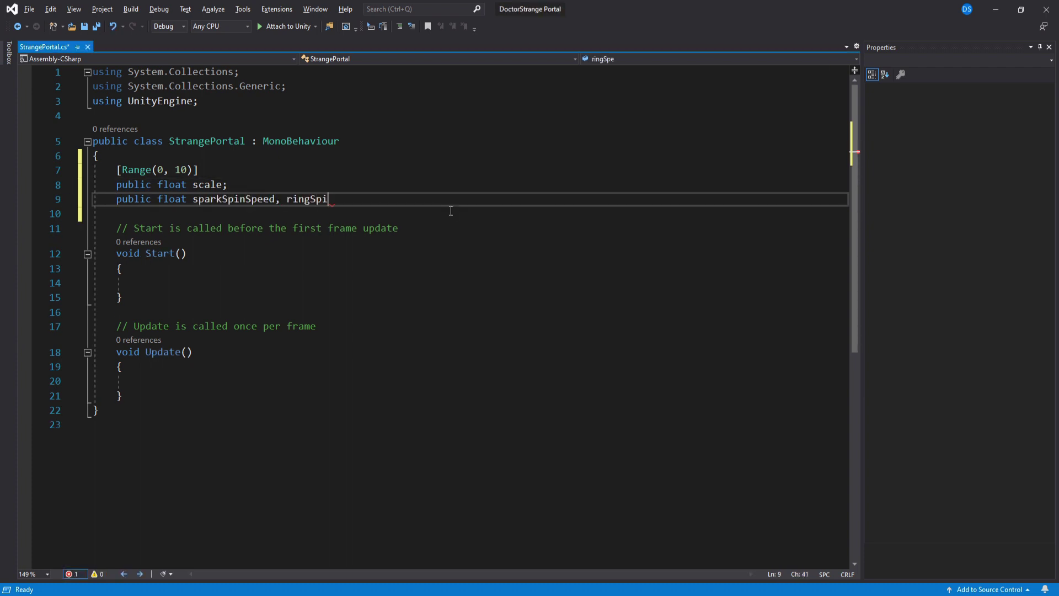
pyautogui.write('nSpeed.')
pyautogui.write(' scaleSpeed;')
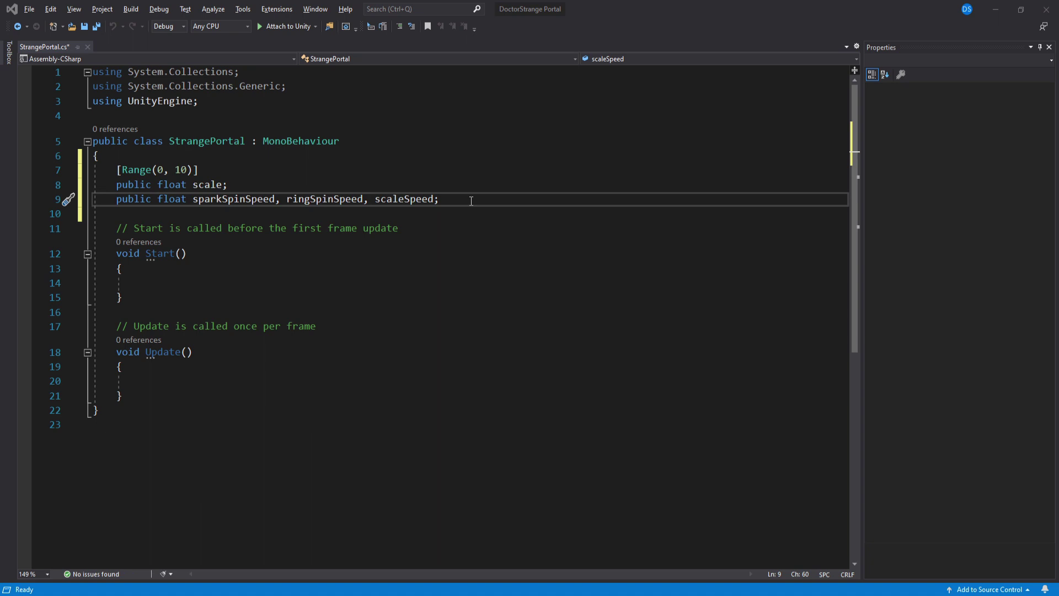
# Declare a public int sparkAmount and a public GameObject sparkFX below the speed variables
pyautogui.click(471, 200)
pyautogui.press('Return')
pyautogui.write('public int sparkAmount1')
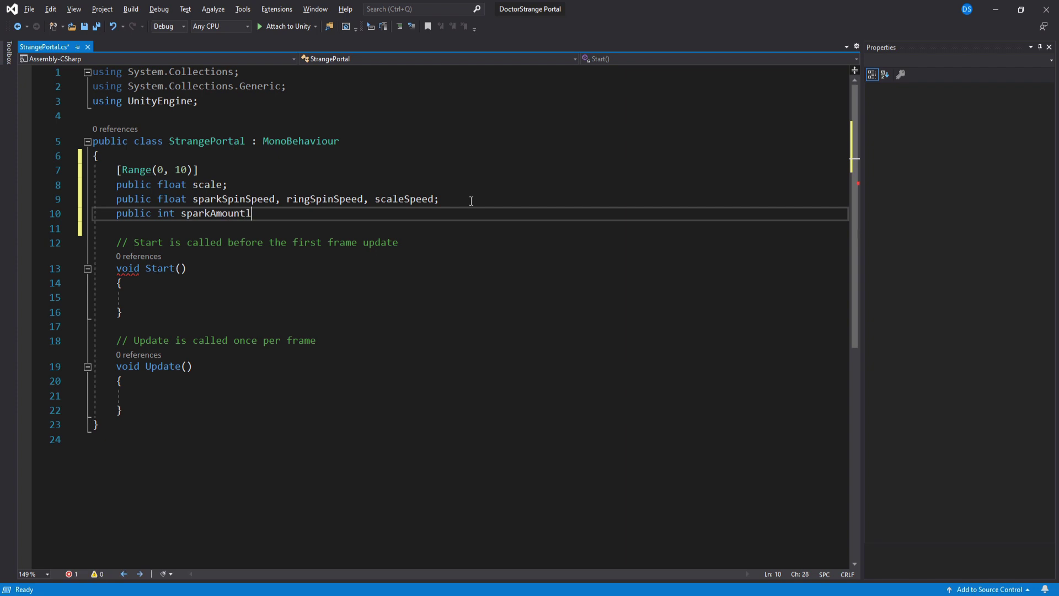
pyautogui.press('Return')
pyautogui.write('public g')
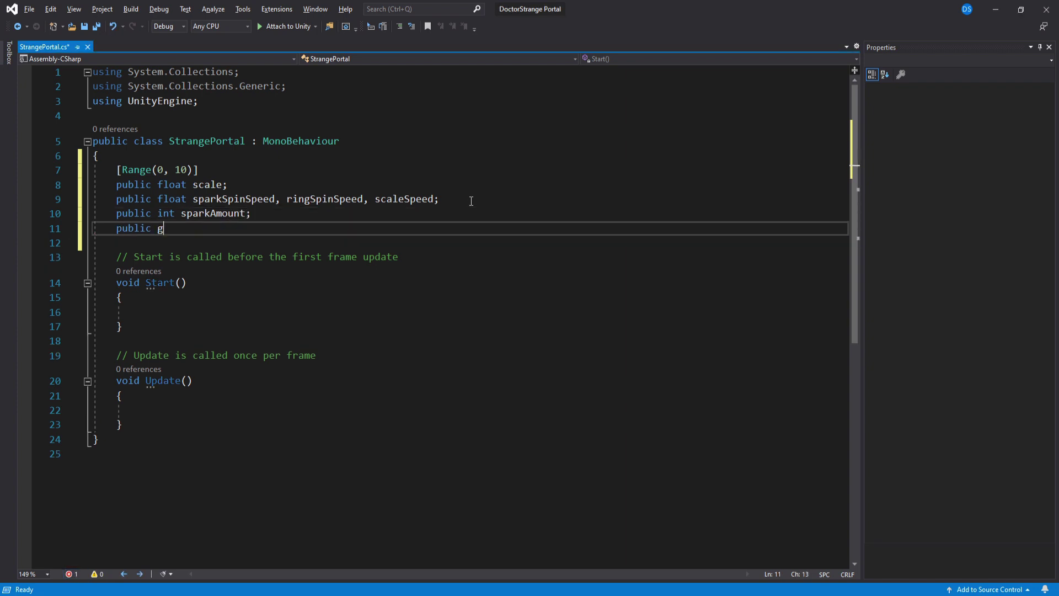
pyautogui.write('sparkFX;')
# Declare the Transform variables sparkSpinControl and ringSpinControl after a blank line below the public fields
pyautogui.press('Return')
pyautogui.press('Return')
pyautogui.write('Transform ')
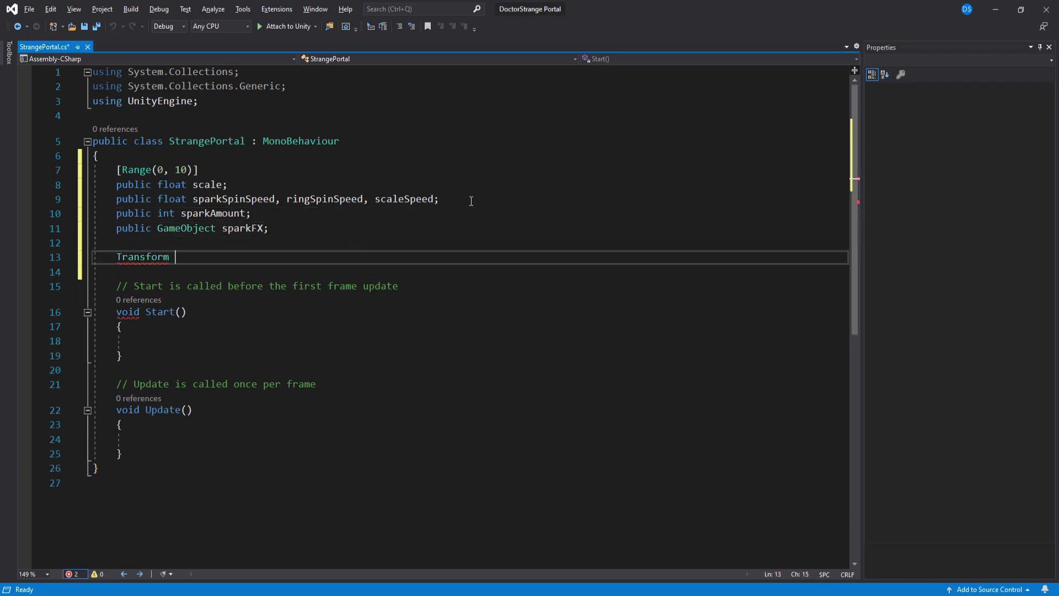
pyautogui.write('sparkSpinControl, ringSpinControl')
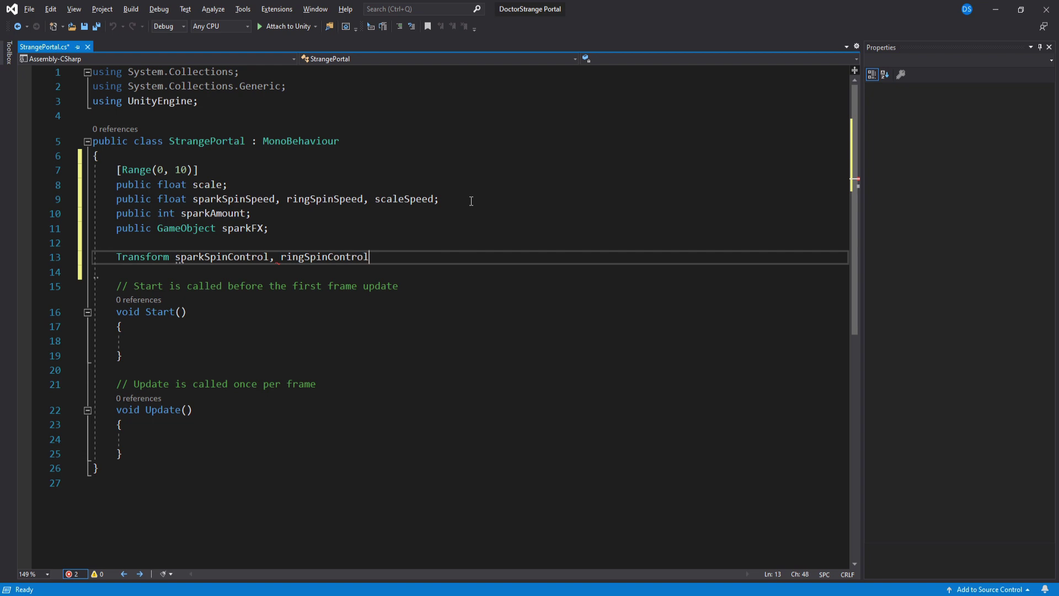
pyautogui.write(';')
# Delete the default comment line above the Start method
pyautogui.click(477, 272)
pyautogui.click(74, 287)
pyautogui.press('BackSpace')
# In the Start method, assign transform.Find("SparkSpinControl") to sparkSpinControl
pyautogui.click(186, 324)
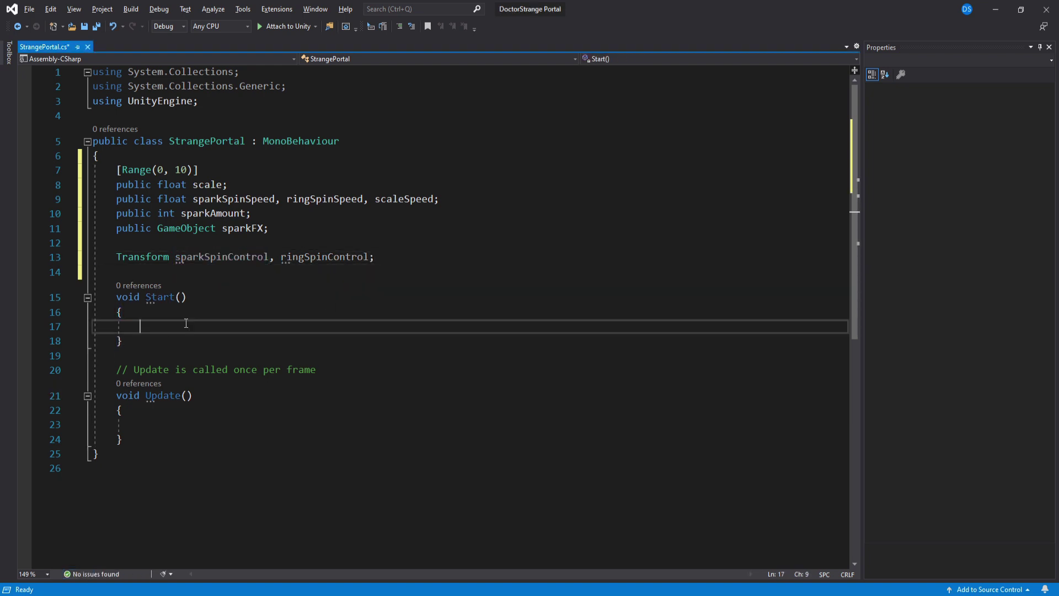
pyautogui.write('sparkSpinControl = transform.Find(')
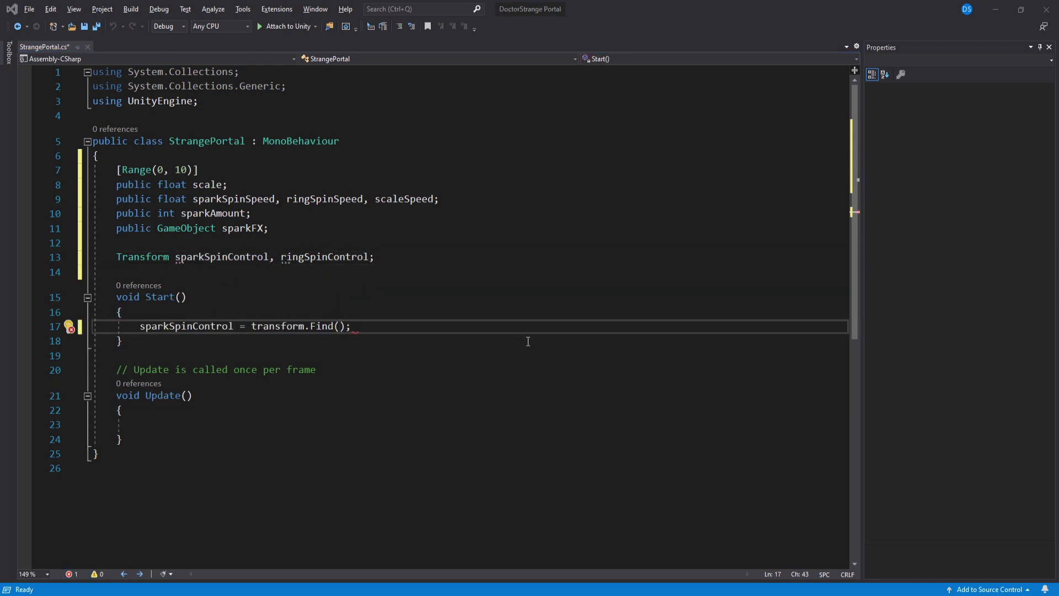
pyautogui.write('"sparkSpinControl"')
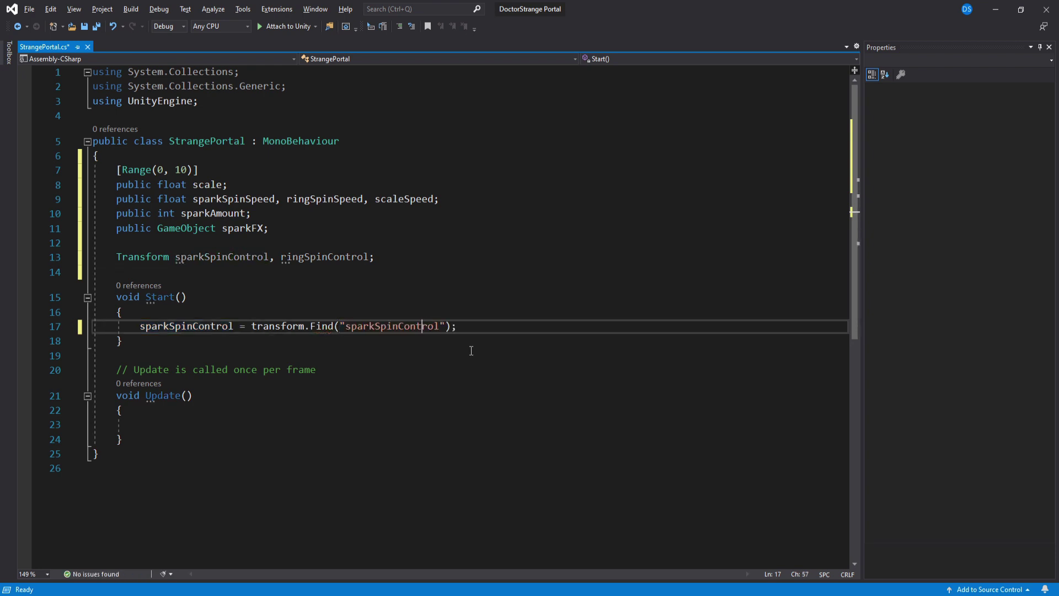
# Duplicate the assignment line in Start and adapt the copy to ringSpinControl = transform.Find("RingSpinControl")
pyautogui.moveTo(486, 326); pyautogui.dragTo(486, 313)
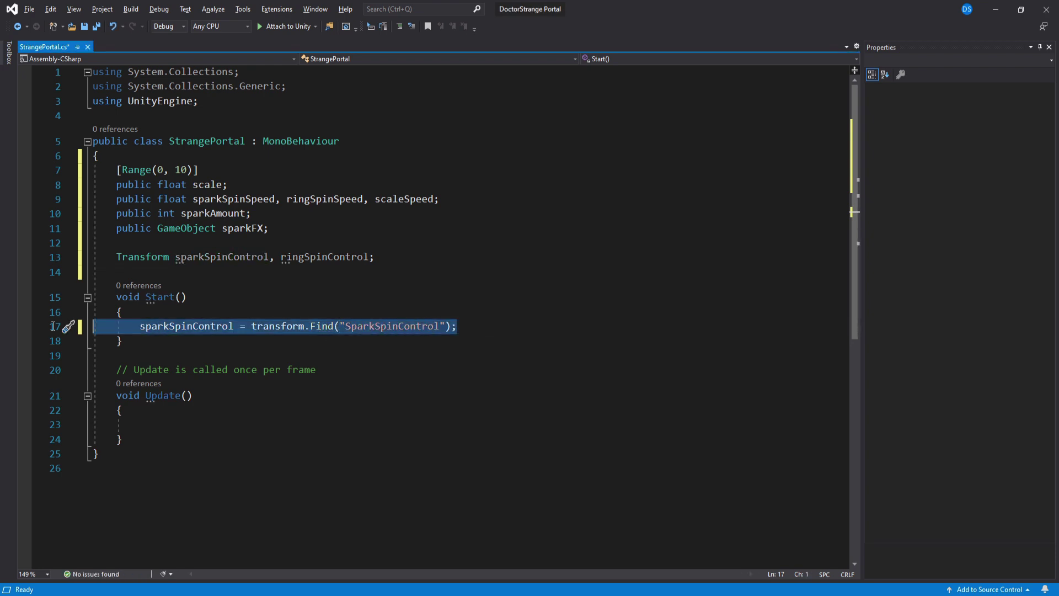
pyautogui.hotkey('ctrl', 'c')
pyautogui.click(487, 326)
pyautogui.hotkey('ctrl', 'v')
pyautogui.doubleClick(324, 256)
pyautogui.hotkey('ctrl', 'c')
pyautogui.doubleClick(188, 340)
pyautogui.hotkey('ctrl', 'v')
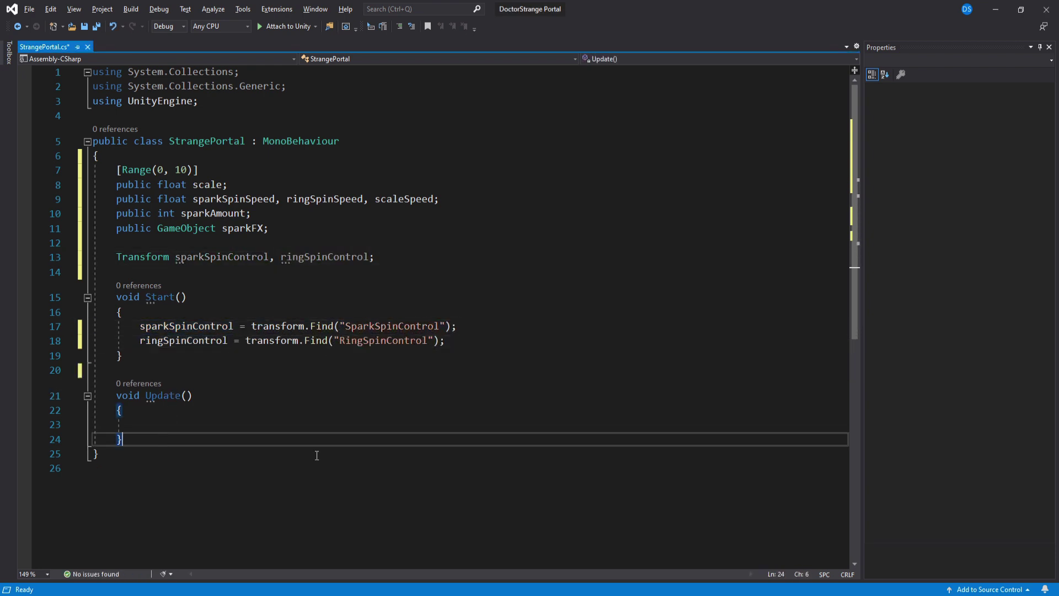
# Add an empty method void CreateSparksAroundPoint() below the Update method
pyautogui.write('void')
pyautogui.scroll(-2, 332, 449)
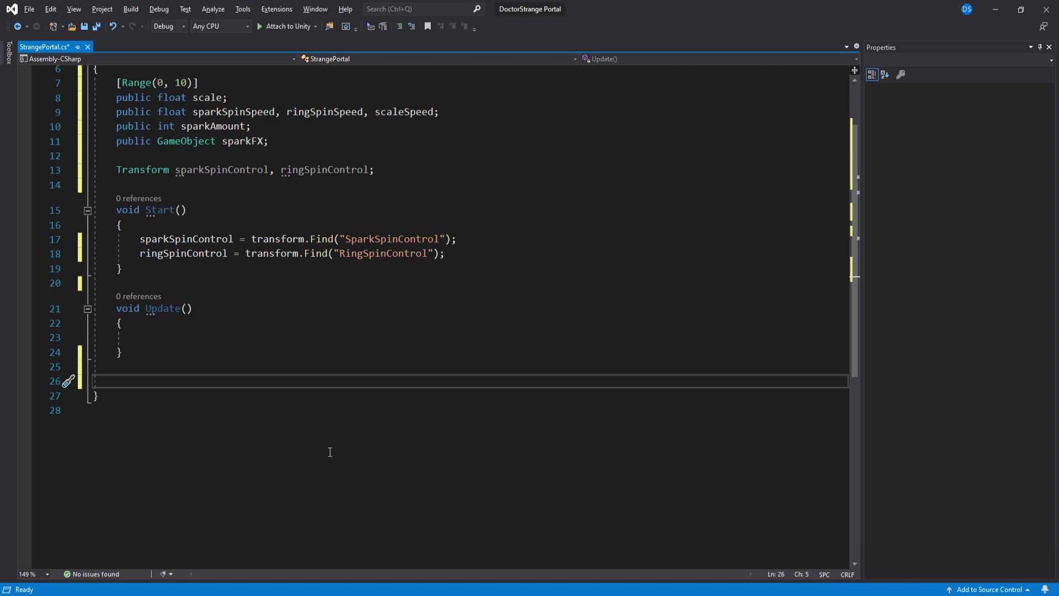
pyautogui.write('CreateS')
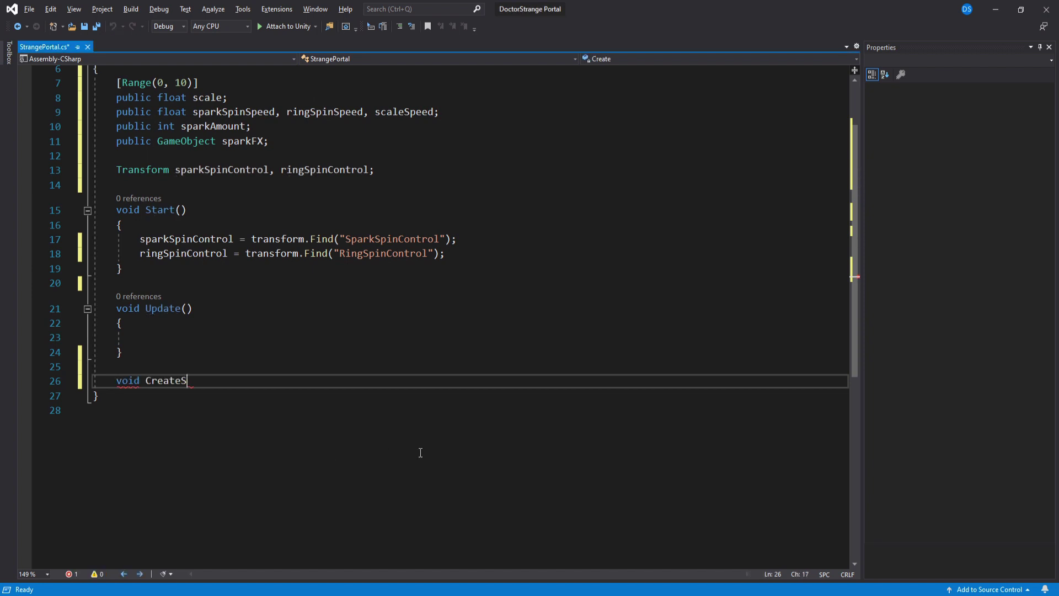
pyautogui.write('(){')
pyautogui.press('Return')
# Call CreateSparksAroundPoint() at the end of the Start method, separated by a blank line from the assignments
pyautogui.moveTo(293, 380); pyautogui.dragTo(146, 381)
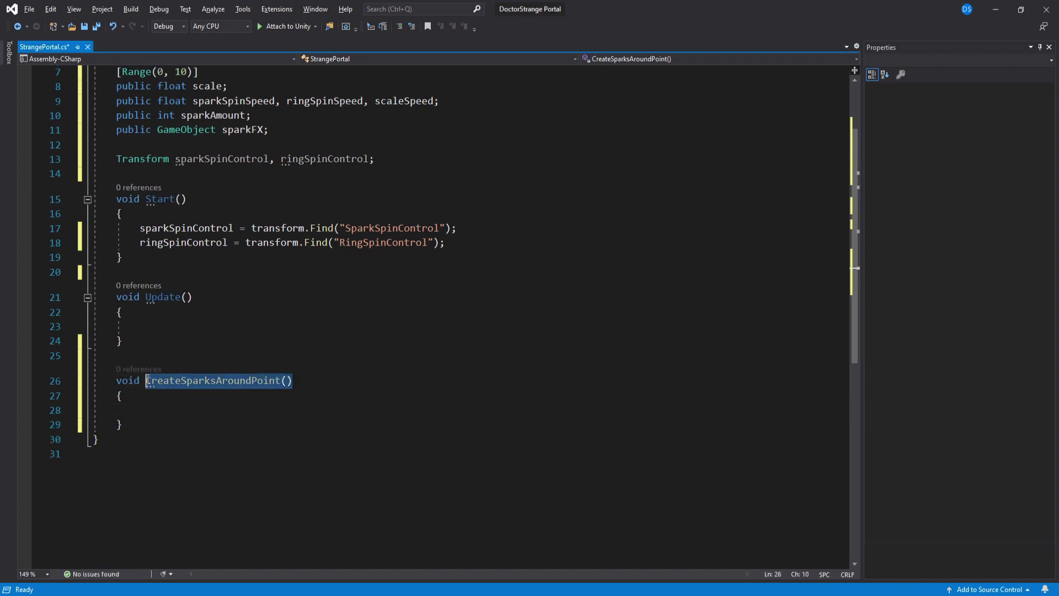
pyautogui.hotkey('ctrl', 'c')
pyautogui.click(531, 241)
pyautogui.press('Return')
pyautogui.press('Return')
pyautogui.hotkey('ctrl', 'v')
pyautogui.write(';')
pyautogui.click(464, 240)
pyautogui.keyDown('ctrl'); pyautogui.click(221, 273); pyautogui.keyUp('ctrl')
# Inside CreateSparksAroundPoint, add the loop for (int i = 0; i < sparkAmount; i++) with an empty body
pyautogui.click(221, 440)
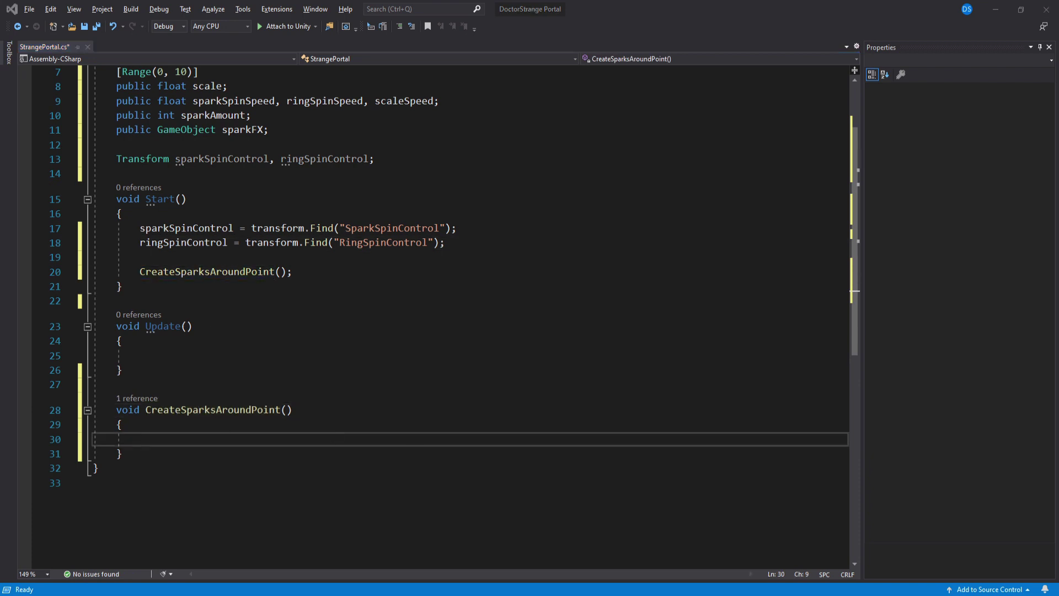
pyautogui.click(431, 445)
pyautogui.click(214, 411)
pyautogui.click(191, 443)
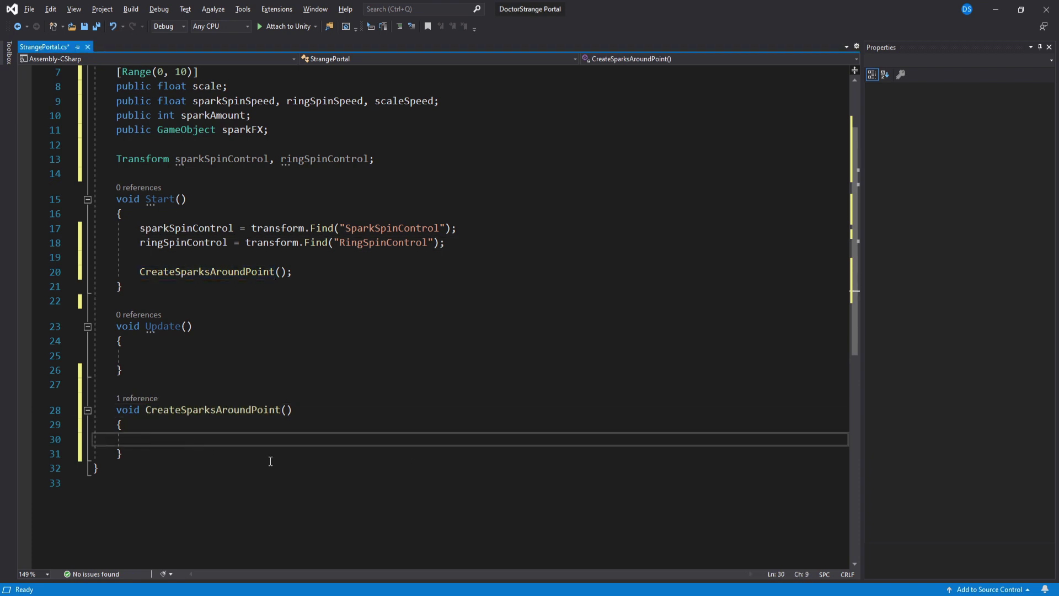
pyautogui.write('for(int i =0; i < sparkam')
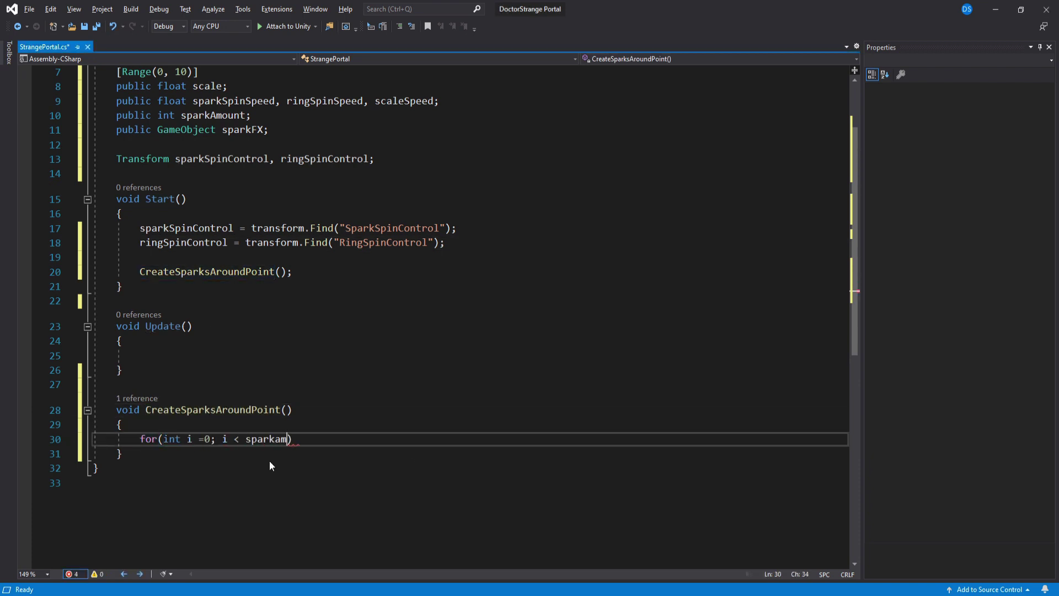
pyautogui.write('i++)')
pyautogui.press('Return')
pyautogui.write('{')
pyautogui.press('Return')
# In the loop body, declare var radians = 2 * Mathf.PI / sparkAmount * i; and leave a blank line below it
pyautogui.write('var radians =')
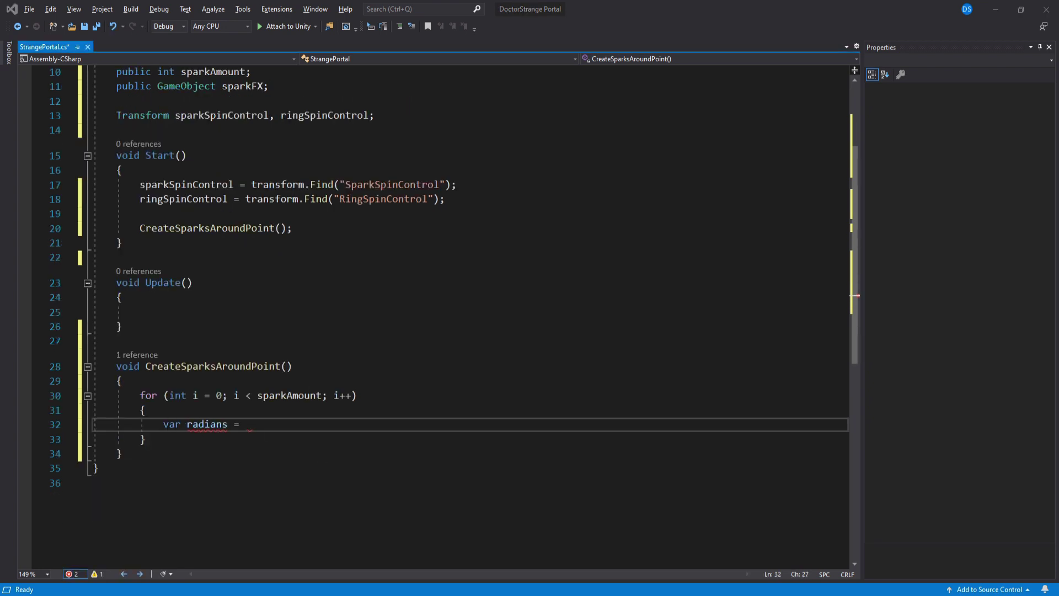
pyautogui.write(' 2 * Mathf.PI / sparkAmount * i;')
pyautogui.press('Return')
pyautogui.press('Return')
# Declare var vertical = Mathf.Sin(radians); and var horizontal = Mathf.Cos(radians); in the loop
pyautogui.write('var vertical = ')
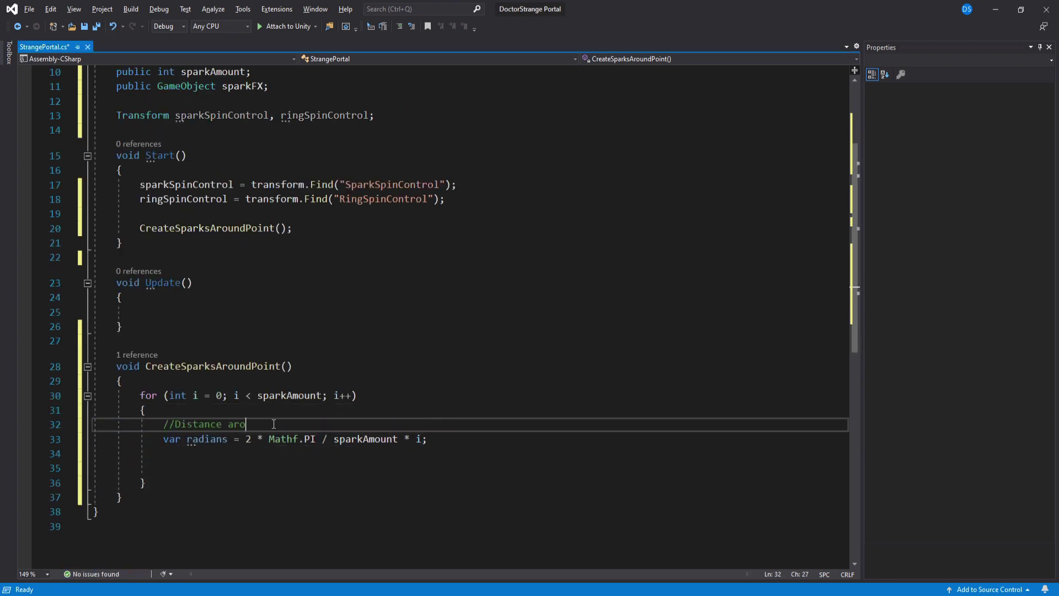
pyautogui.write('Mathf.Sin(radians);')
pyautogui.press('Return')
pyautogui.write('var horizontal = Mathf.Cos(radians);')
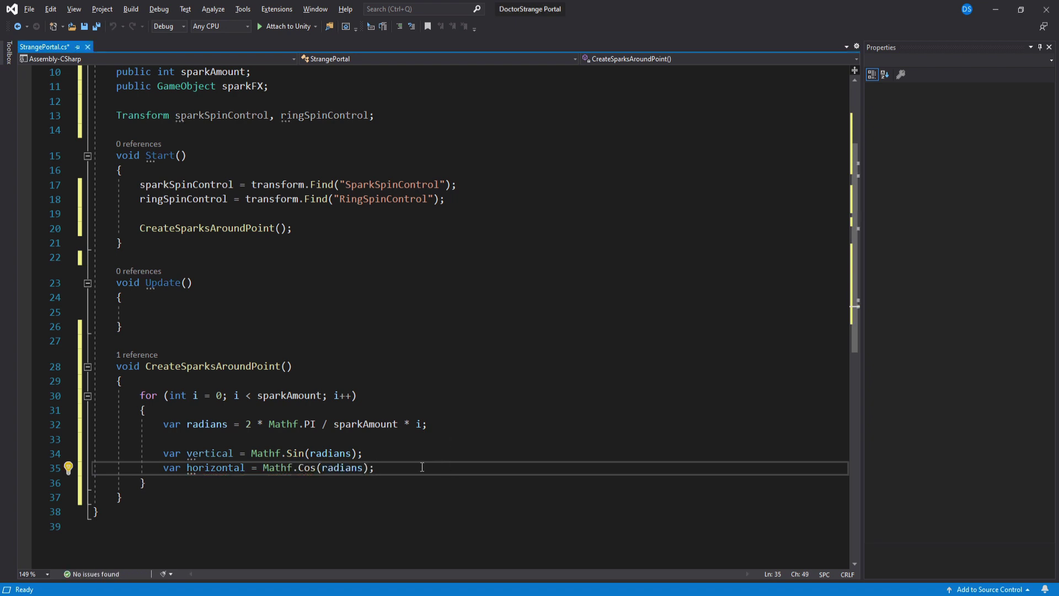
# Below the horizontal line, declare var spawnDir = new Vector3(horizontal, vertical, 0); separated by a blank line
pyautogui.press('Return')
pyautogui.press('Return')
pyautogui.write('var spawnDir = new Vector3(horizontal, vertical, 0);')
pyautogui.scroll(-2, 422, 467)
pyautogui.click(303, 366)
pyautogui.click(490, 411)
# Below spawnDir, declare var spawnPos = transform.position + spawnDir; separated by a blank line
pyautogui.press('Return')
pyautogui.press('Return')
pyautogui.write('var spawnPos = transform.position + spawnDir;')
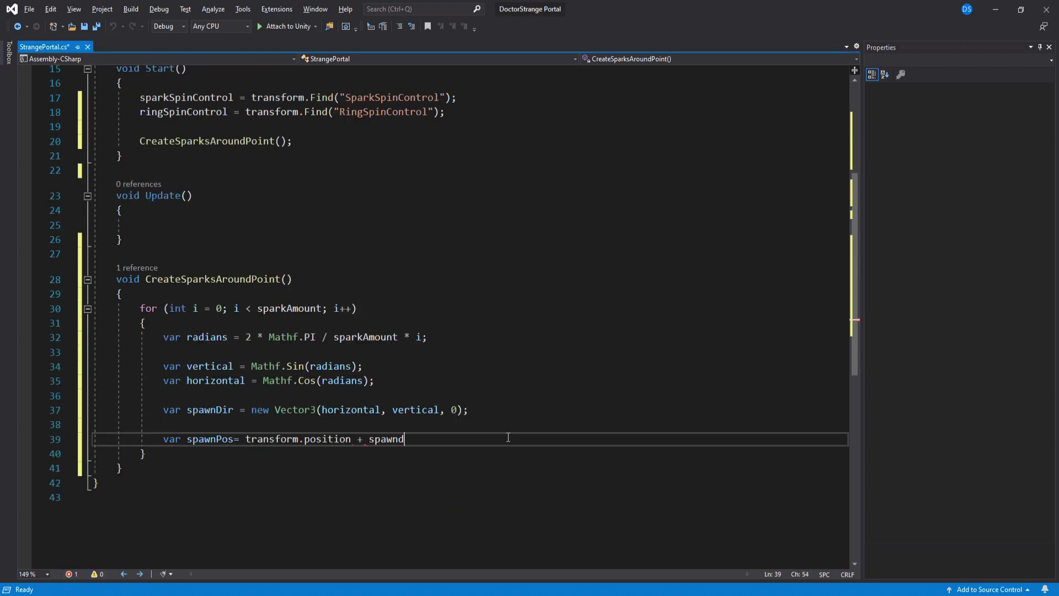
pyautogui.moveTo(478, 410); pyautogui.dragTo(92, 337)
pyautogui.click(546, 436)
# Add var enemy = Instantiate(sparkFX, sparkSpinControl); below the spawnPos line in the loop
pyautogui.press('Return')
pyautogui.press('Return')
pyautogui.write('var enemy = Instantiate(sparkFX);')
pyautogui.scroll(-1, 548, 416)
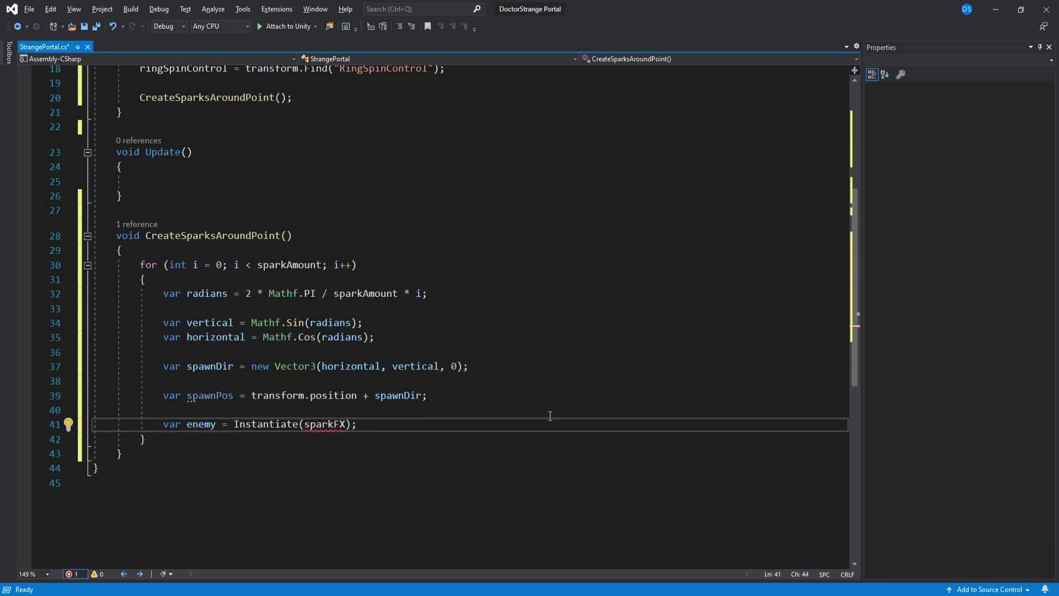
pyautogui.write(', sparkSpinControl')
pyautogui.click(433, 424)
pyautogui.scroll(5, 433, 424)
pyautogui.write(');')
# Place the spawned spark with enemy.transform.position = spawnPos; below the Instantiate line
pyautogui.press('Return')
pyautogui.press('Return')
pyautogui.write('enemy.transform.position = spawnPos;')
# Declare Vector3 relativePos = enemy.transform.position - transform.position; and Quaternion rotation = Quaternion.LookRotation(relativePos, Vector3.forward); in the loop
pyautogui.press('Return')
pyautogui.press('Return')
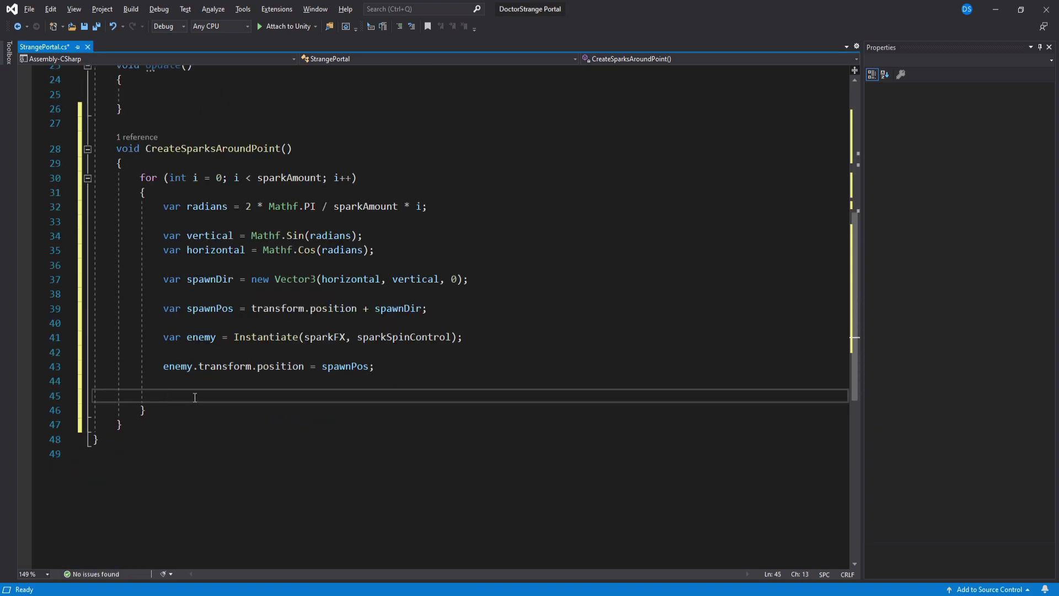
pyautogui.write('vertical')
pyautogui.hotkey('ctrl', 'BackSpace')
pyautogui.write('Vector3 relativePos = enemy.transform.position - transform.position;')
pyautogui.press('Return')
pyautogui.write('Quaternion rotation =')
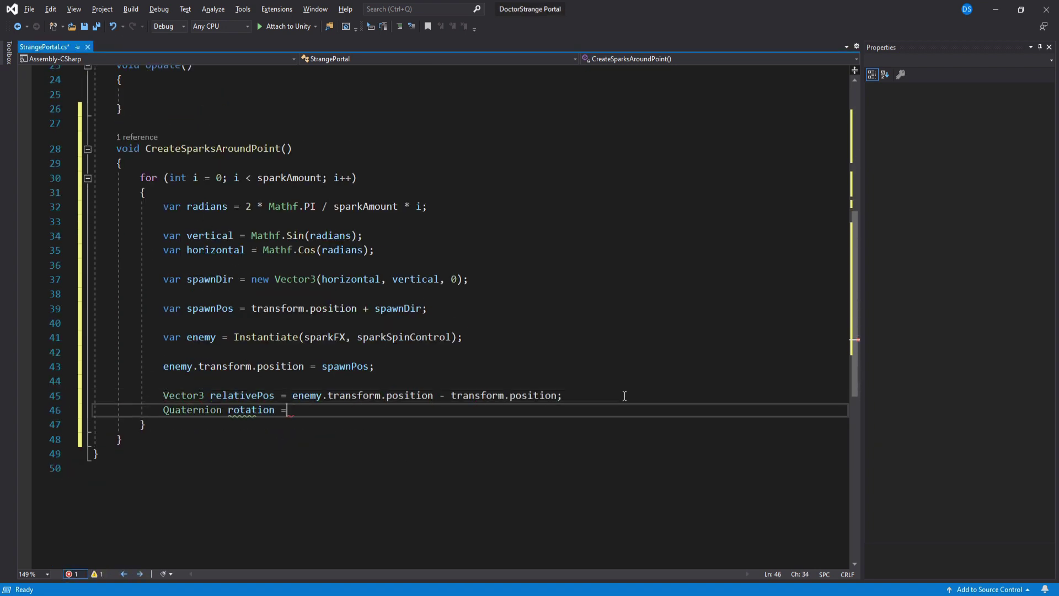
pyautogui.write(' Quaternion.LookRotation(relativePos, Vector3.forward')
pyautogui.click(693, 412)
# Finish the loop with enemy.transform.rotation = rotation; separated by a blank line
pyautogui.press('Return')
pyautogui.press('Return')
pyautogui.write('enemy.transform.rotation = rotation;')
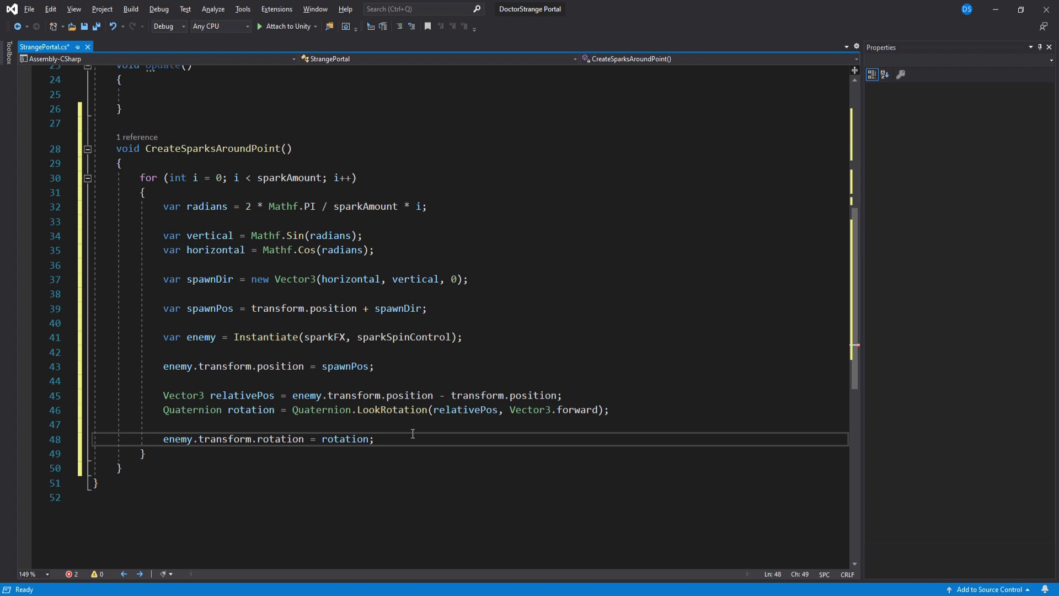
pyautogui.moveTo(414, 436); pyautogui.dragTo(95, 194)
pyautogui.click(345, 249)
pyautogui.scroll(1, 398, 316)
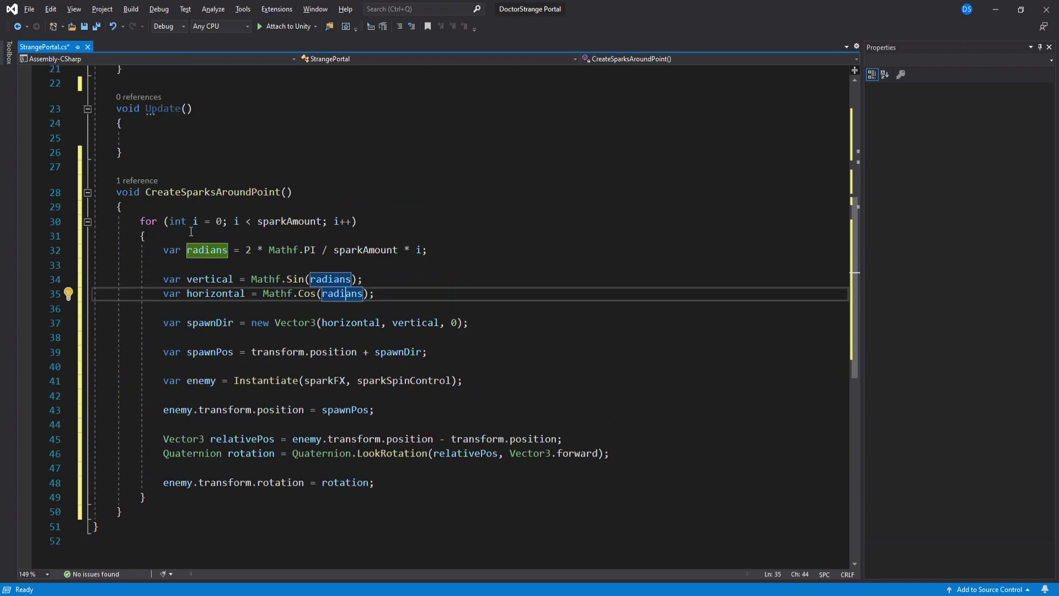
pyautogui.click(190, 233)
pyautogui.scroll(-1, 570, 353)
pyautogui.scroll(1, 322, 320)
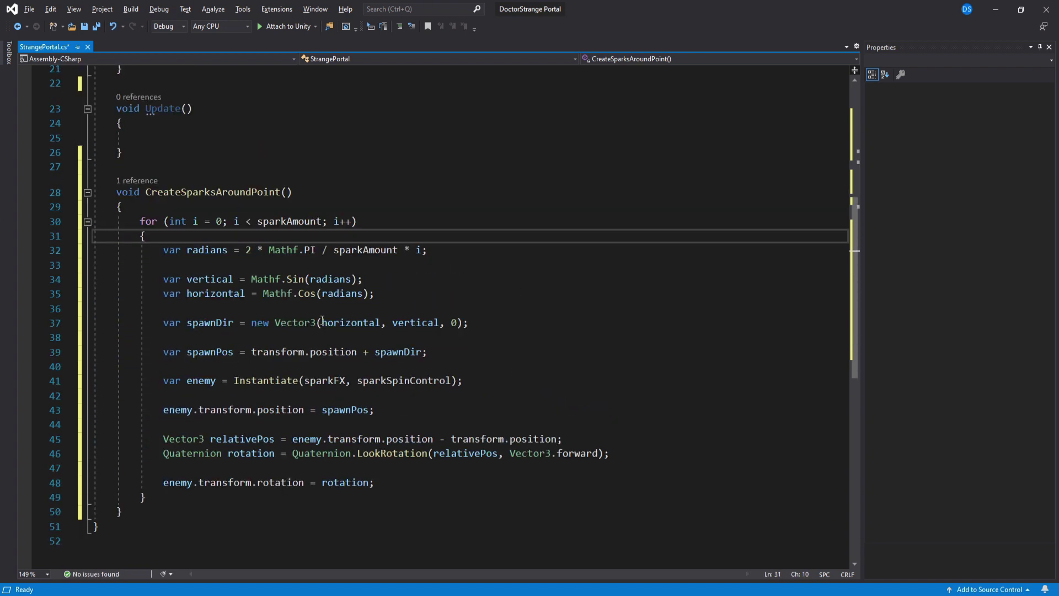
# Collapse the CreateSparksAroundPoint method in the editor
pyautogui.click(102, 192)
pyautogui.click(87, 192)
pyautogui.scroll(5, 239, 274)
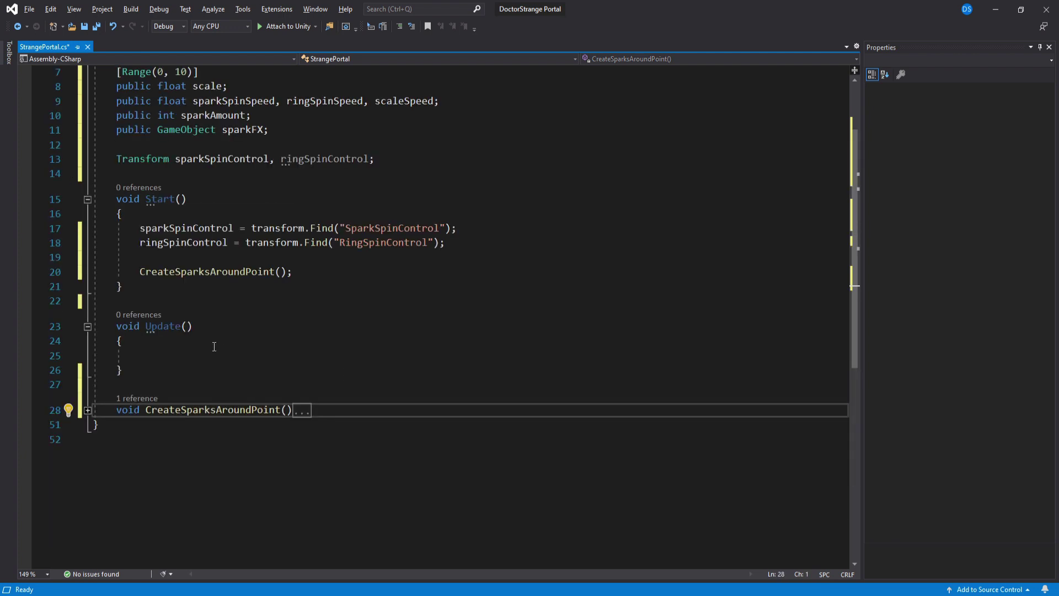
# In Update, add transform.localScale = Vector3.Lerp(transform.localScale, new Vector3(scale, scale,scale), scaleSpeed * Time.deltaTime);
pyautogui.click(211, 345)
pyautogui.press('Return')
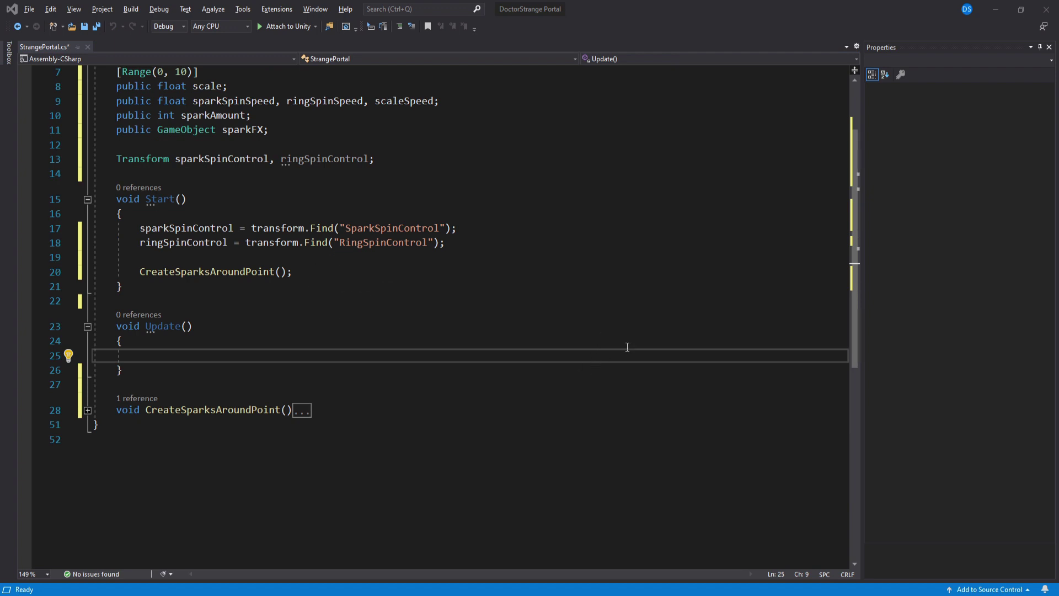
pyautogui.write('transform.localScale = Vector3.Lerp();')
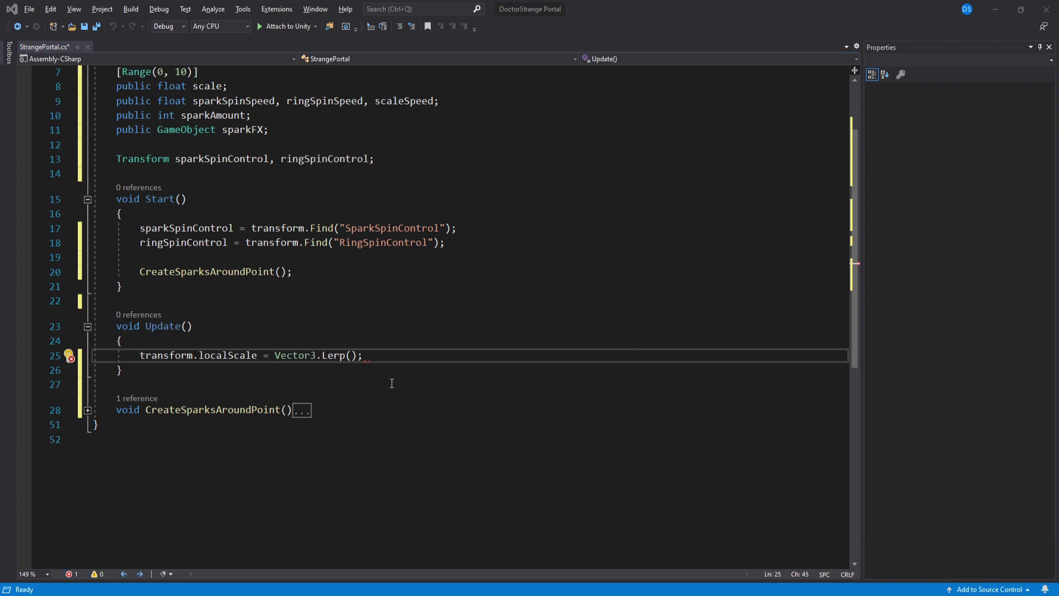
pyautogui.write('transform.localScale, new v')
pyautogui.scroll(2, 392, 383)
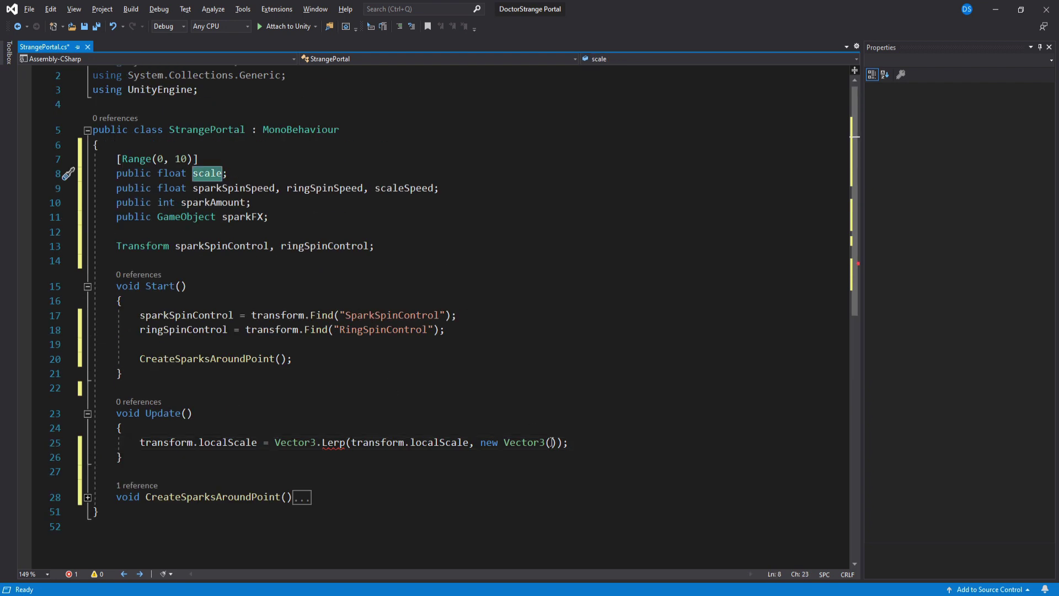
pyautogui.write('scale, scale,scale)')
pyautogui.write(', scaleSpeed * Time.deltaTime')
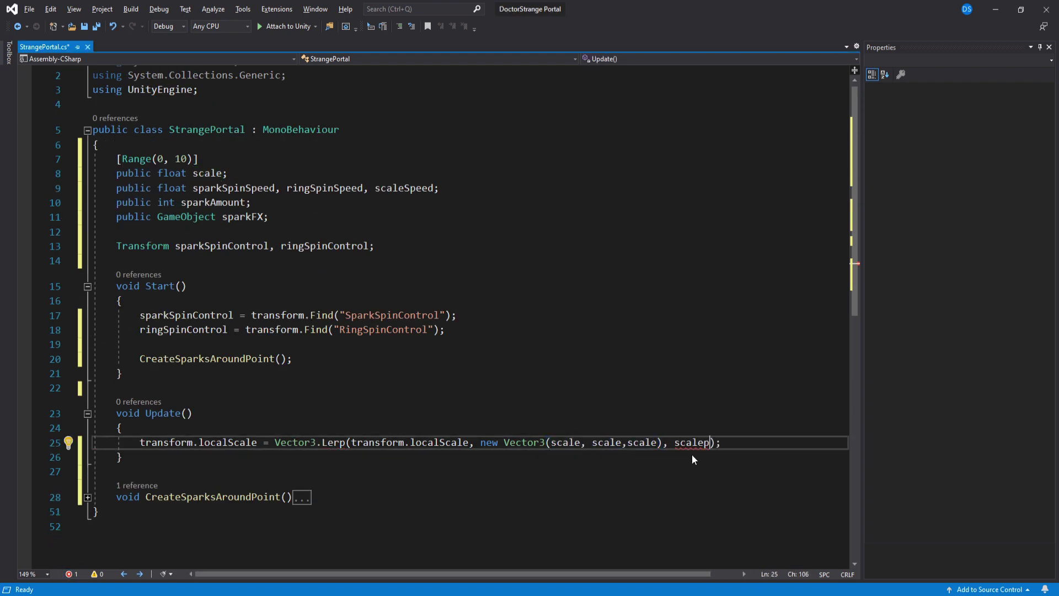
pyautogui.press('End')
# Below the scaling line in Update, add sparkSpinControl.Rotate(transform.forward, sparkSpinSpeed * Time.deltaTime);
pyautogui.press('Return')
pyautogui.scroll(-1, 604, 461)
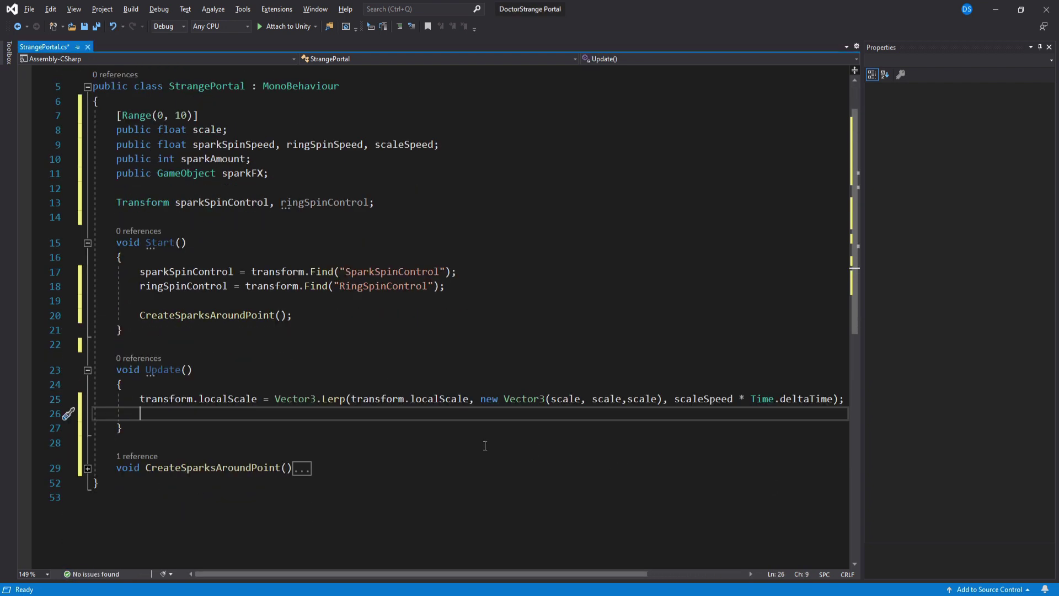
pyautogui.write('sparkSpinControl.Rotate();')
pyautogui.press('Left')
pyautogui.press('Left')
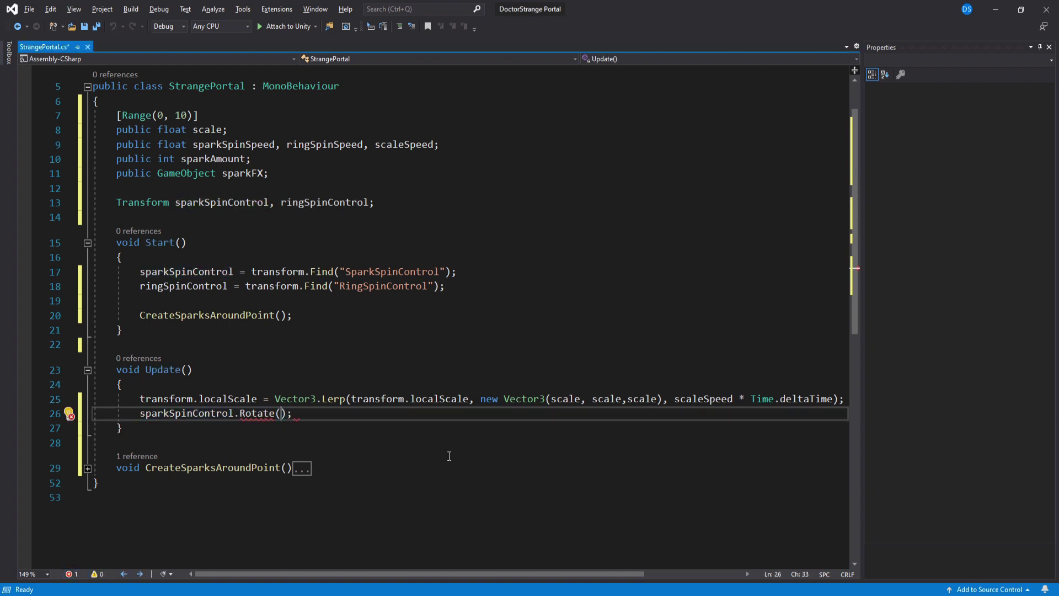
pyautogui.write('transform.forward, sparkSpinSpeed *')
pyautogui.write(' Time.deltaTime')
pyautogui.click(353, 482)
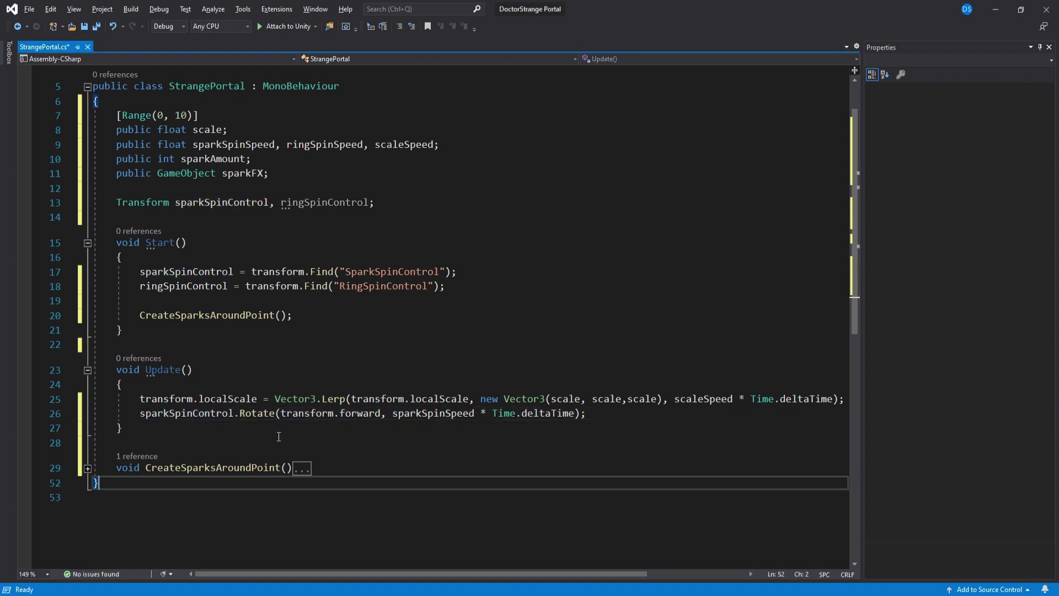
# Duplicate the sparkSpinControl.Rotate line in Update and change the copy's object to ringSpinControl
pyautogui.moveTo(587, 414); pyautogui.dragTo(95, 414)
pyautogui.hotkey('ctrl', 'c')
pyautogui.press('End')
pyautogui.press('Return')
pyautogui.hotkey('ctrl', 'v')
pyautogui.click(190, 287)
pyautogui.hotkey('ctrl', 'c')
pyautogui.doubleClick(188, 428)
pyautogui.hotkey('ctrl', 'v')
# Replace sparkSpinSpeed with ringSpinSpeed in the ringSpinControl.Rotate line
pyautogui.doubleClick(331, 146)
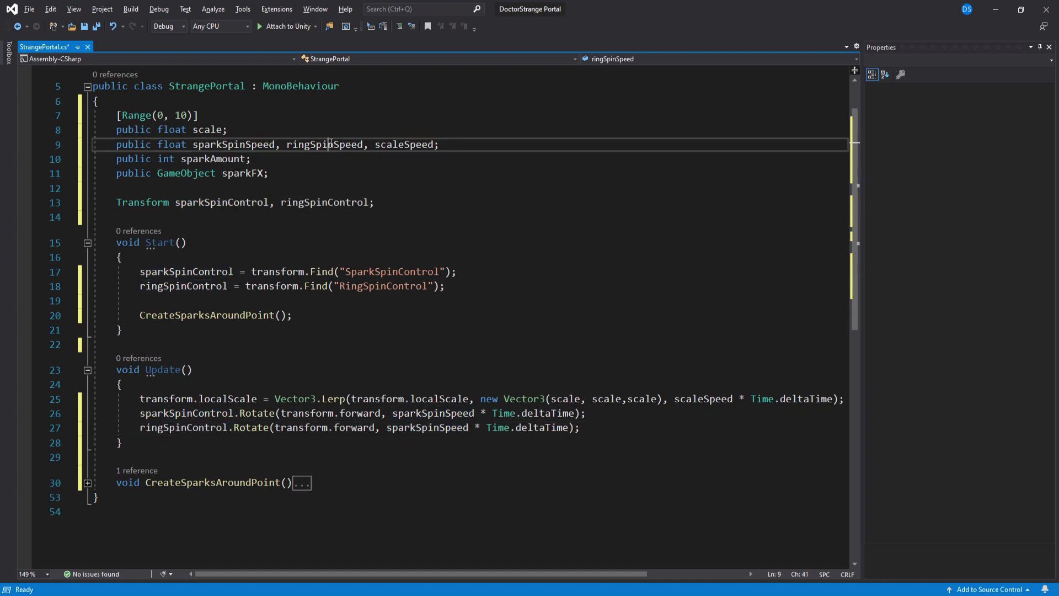
pyautogui.hotkey('ctrl', 'c')
pyautogui.doubleClick(430, 428)
pyautogui.hotkey('ctrl', 'v')
pyautogui.click(648, 442)
pyautogui.click(649, 438)
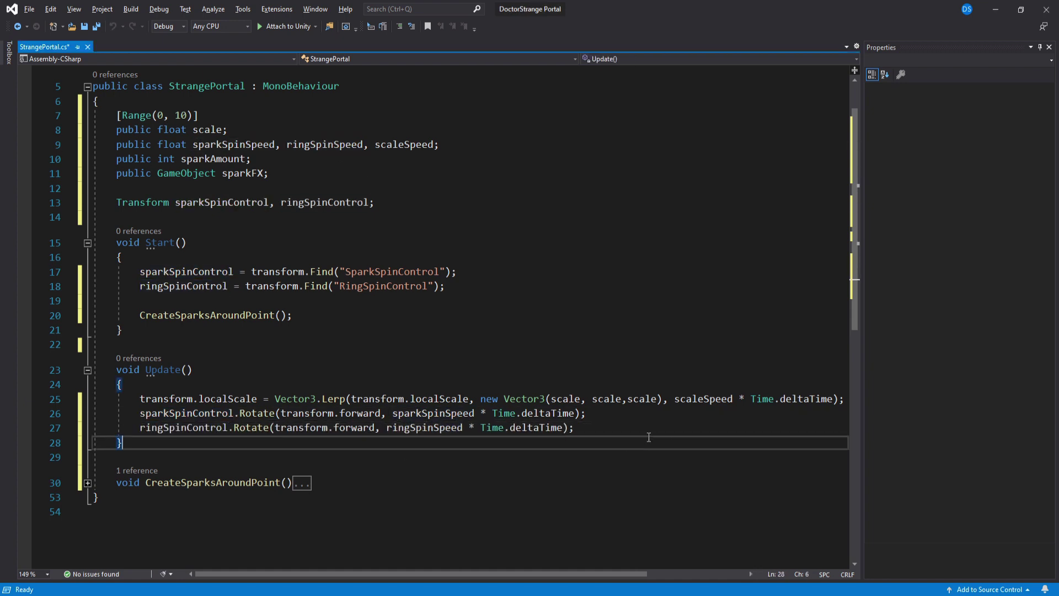
pyautogui.doubleClick(524, 398)
pyautogui.scroll(1, 524, 398)
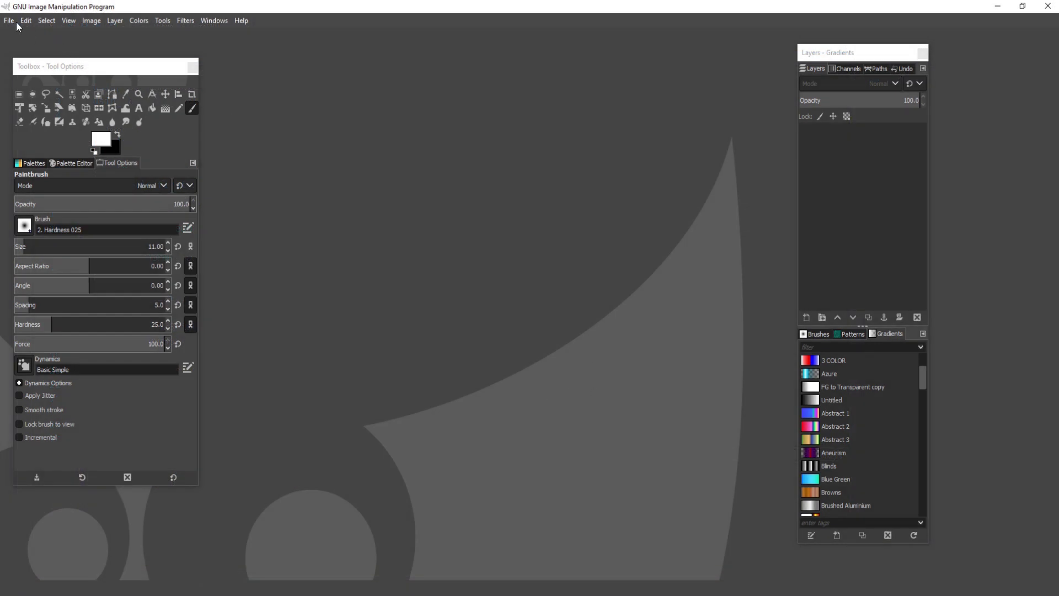
# Switch to GIMP and create a new 512 × 512 px image filled with transparency
pyautogui.click(17, 23)
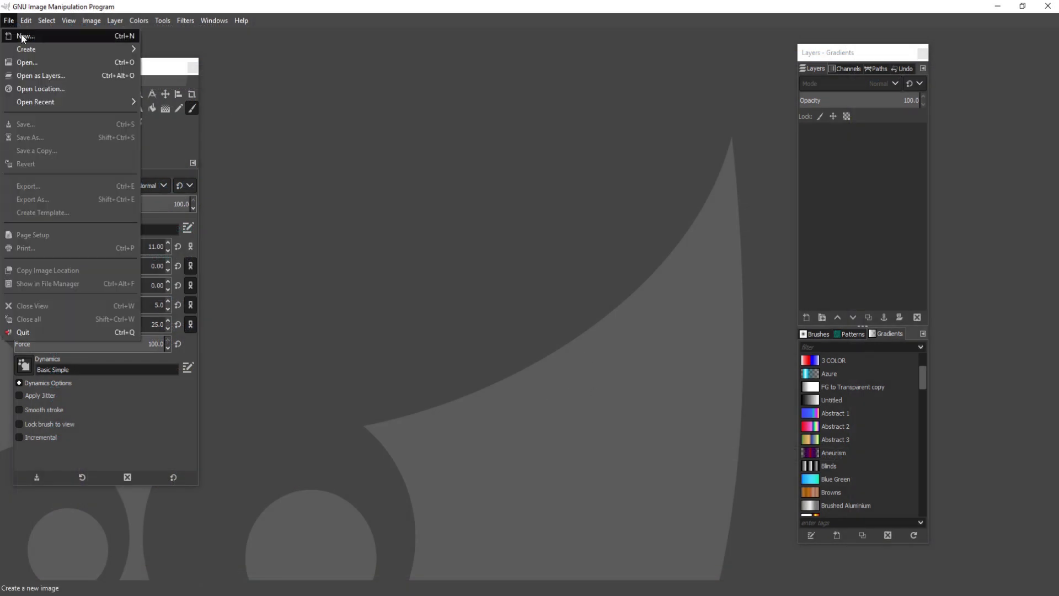
pyautogui.click(21, 34)
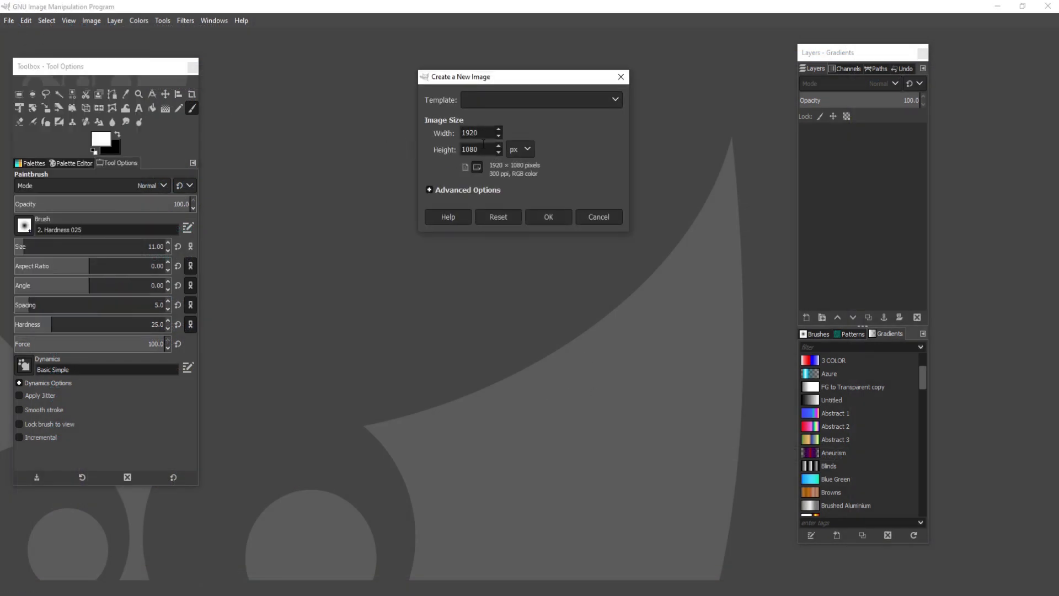
pyautogui.write('512')
pyautogui.press('Tab')
pyautogui.write('512')
pyautogui.click(485, 190)
pyautogui.click(521, 337)
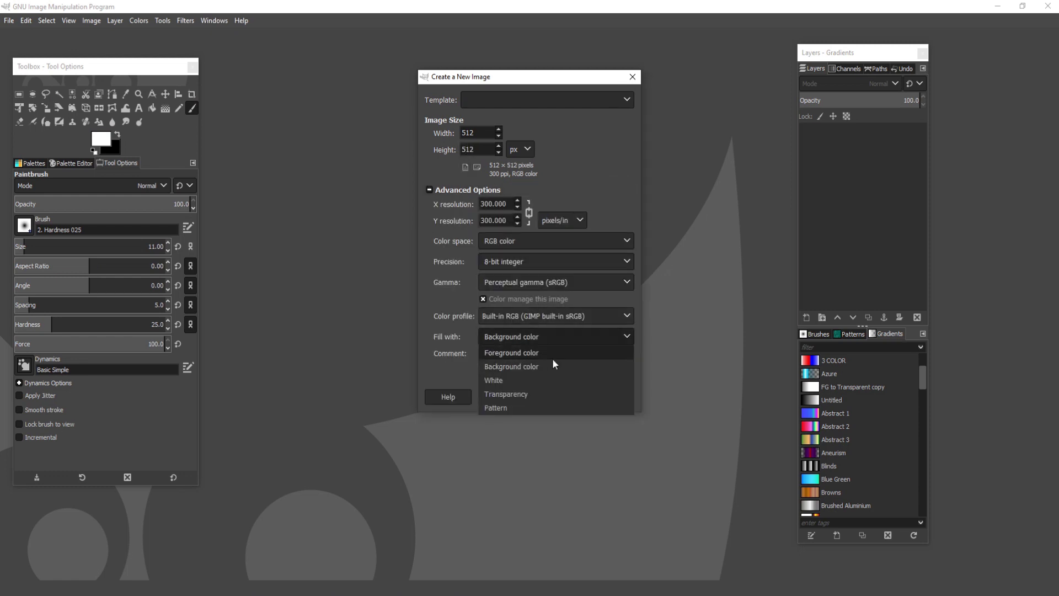
pyautogui.click(516, 394)
pyautogui.click(573, 394)
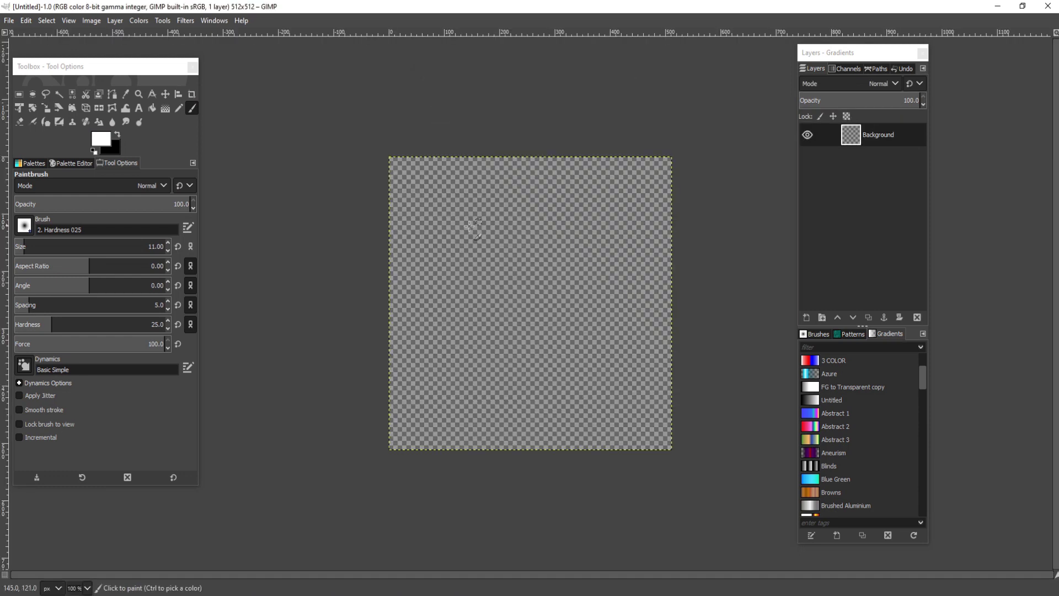
# Paint a straight horizontal white line across the middle of the canvas and export the image to the Desktop as LineTexture.png
pyautogui.moveTo(418, 307); pyautogui.dragTo(644, 298)
pyautogui.click(9, 20)
pyautogui.click(55, 198)
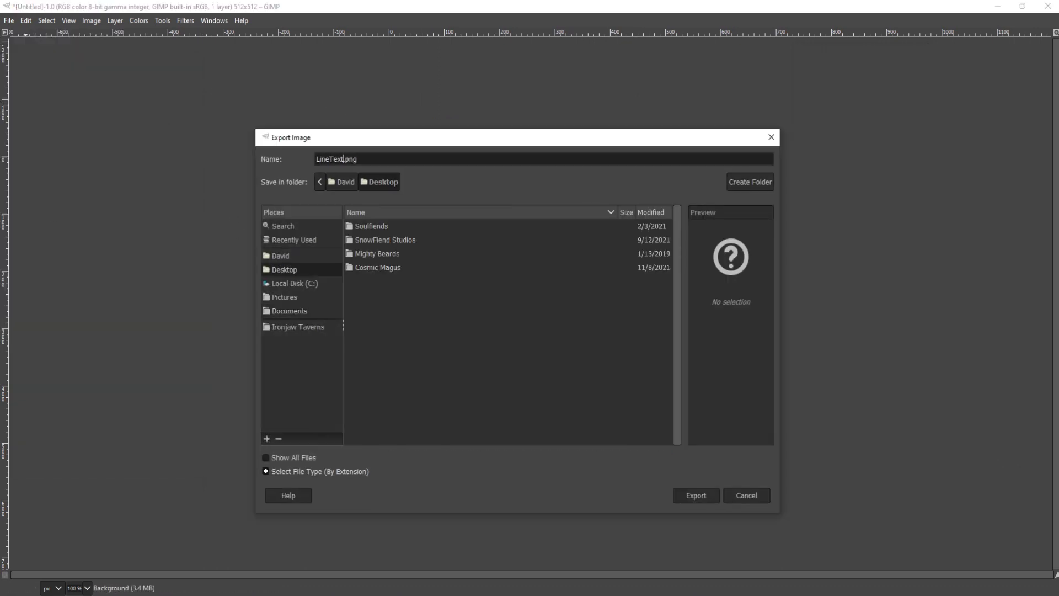
pyautogui.press('Return')
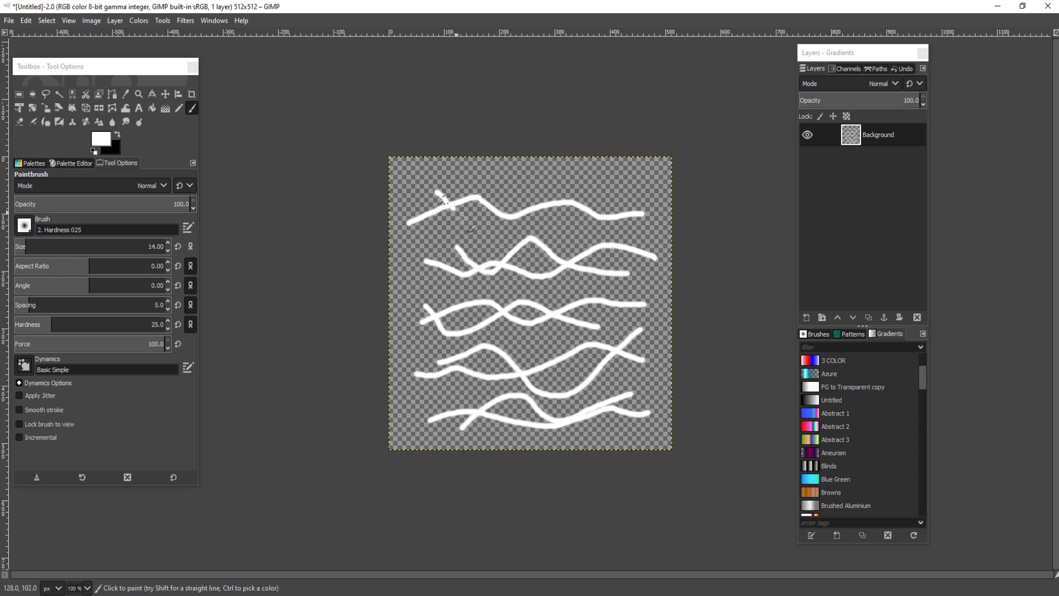
# Export the image of wavy crossing lines to the Desktop as CrossLinesTexture.png
pyautogui.click(9, 21)
pyautogui.click(130, 209)
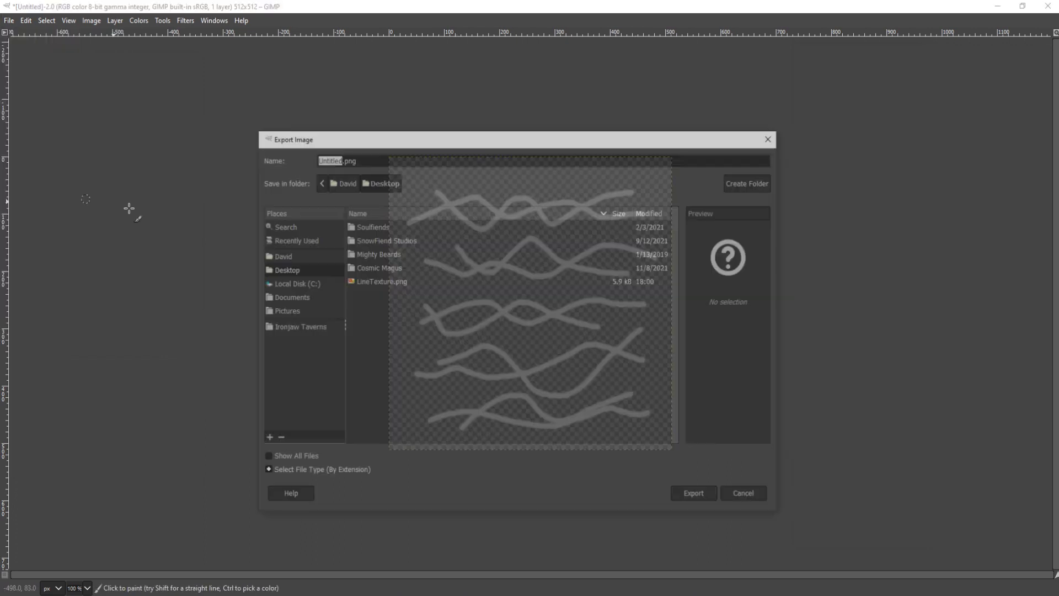
pyautogui.write('CrossLines')
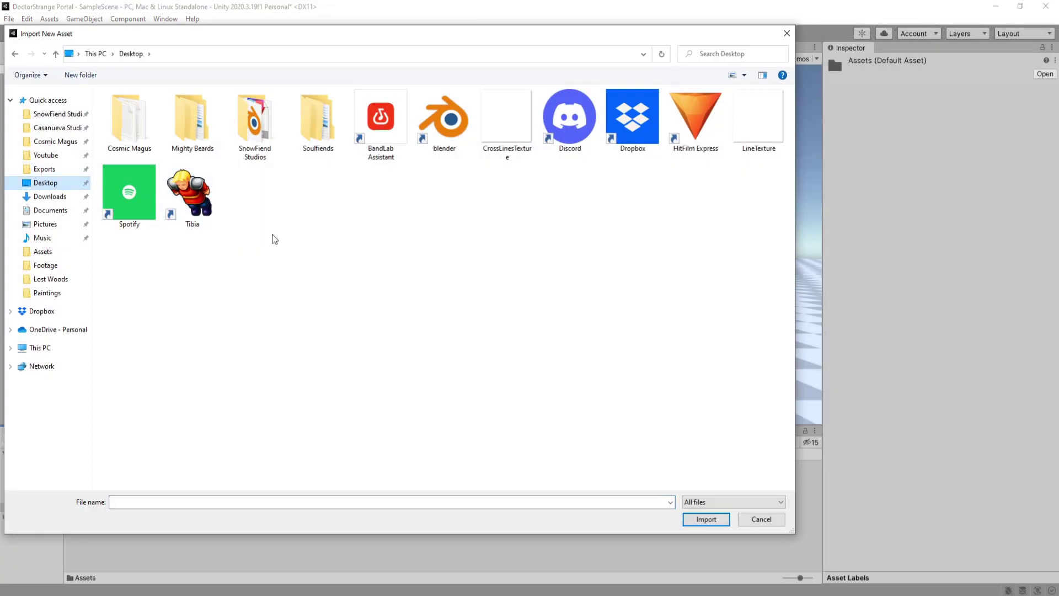
# Switch to Unity, import CrossLinesTexture and LineTexture from the Desktop, and apply Alpha Is Transparency to both textures
pyautogui.click(506, 129)
pyautogui.keyDown('ctrl'); pyautogui.click(758, 118); pyautogui.keyUp('ctrl')
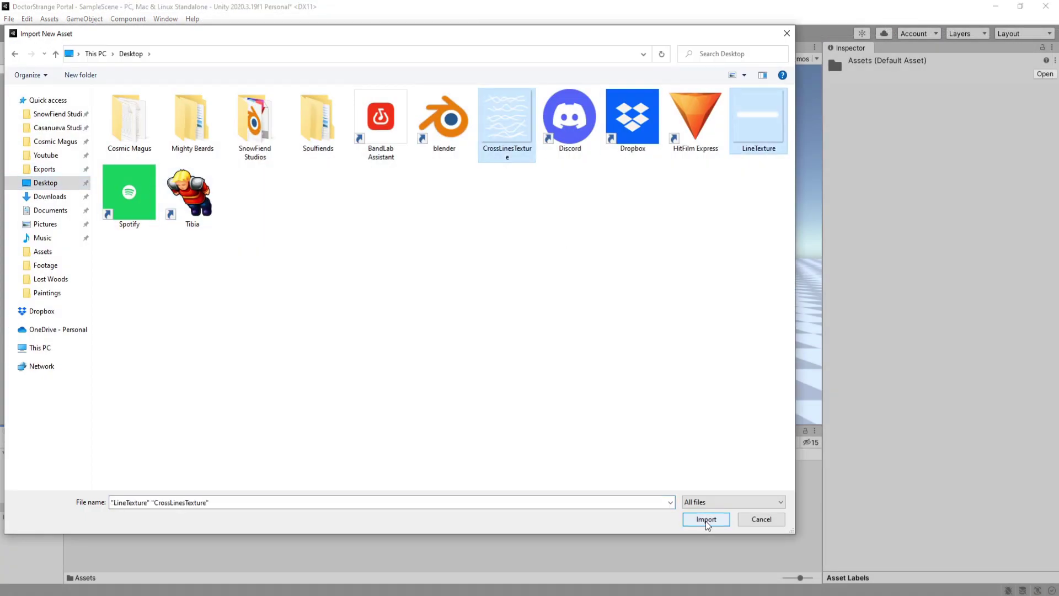
pyautogui.click(706, 519)
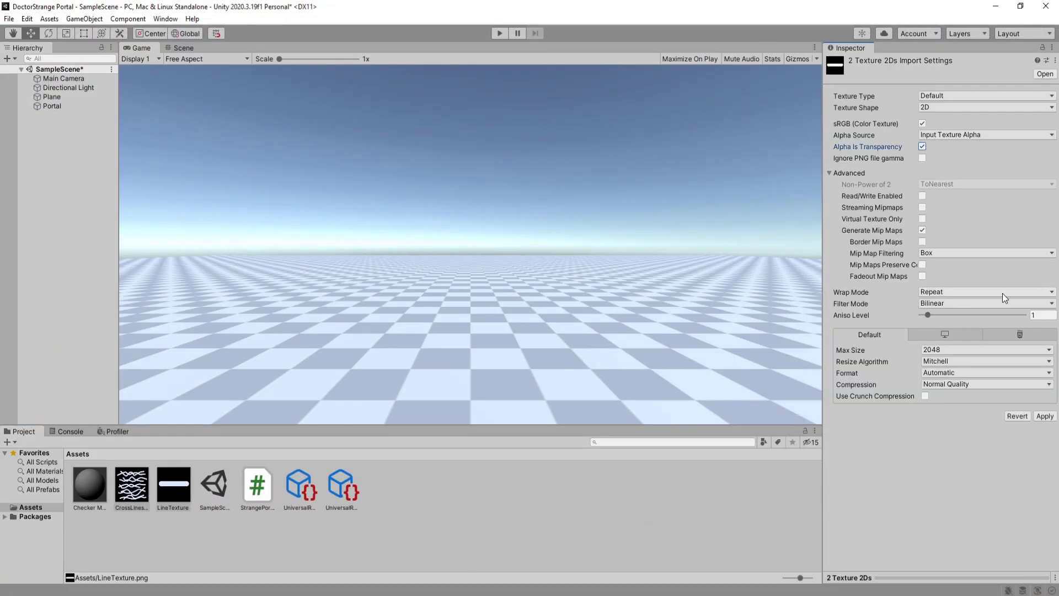
pyautogui.click(1047, 417)
pyautogui.click(452, 531)
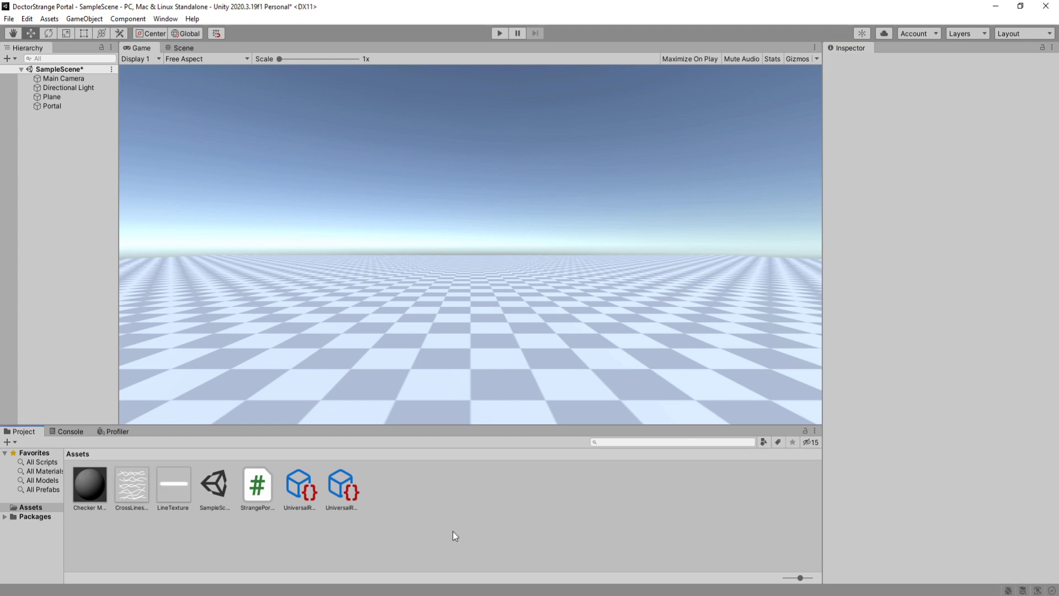
# Create two empty child objects named SparkSpinControl and RingSpinControl under Portal
pyautogui.click(55, 106)
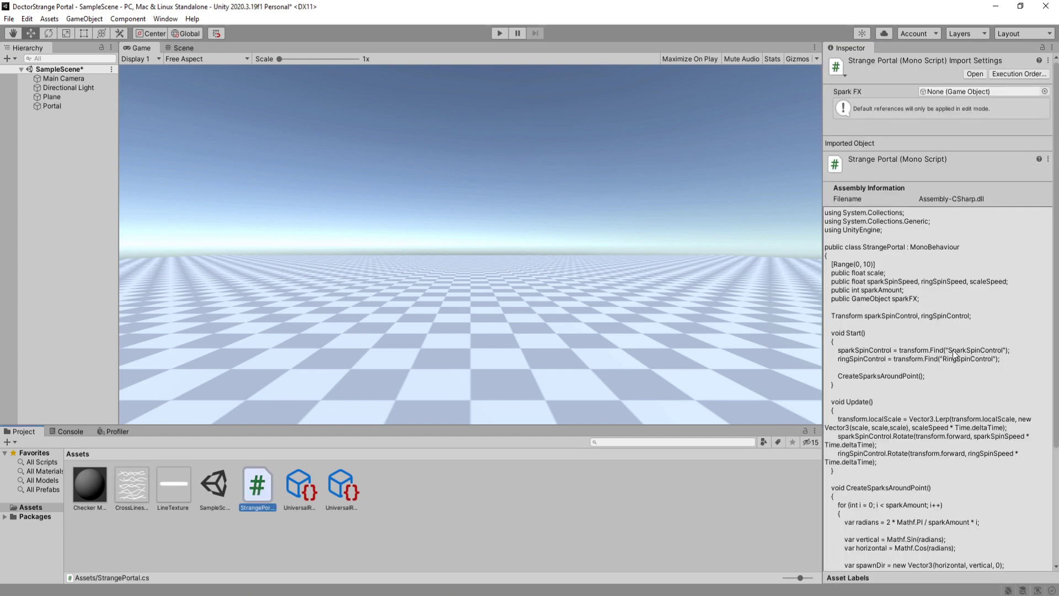
pyautogui.rightClick(65, 106)
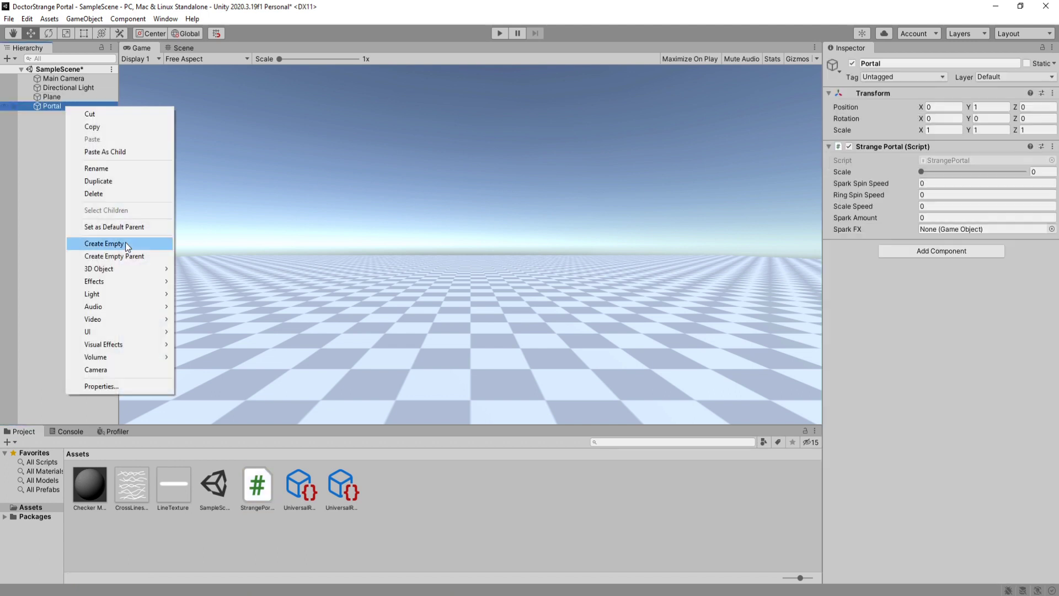
pyautogui.click(97, 175)
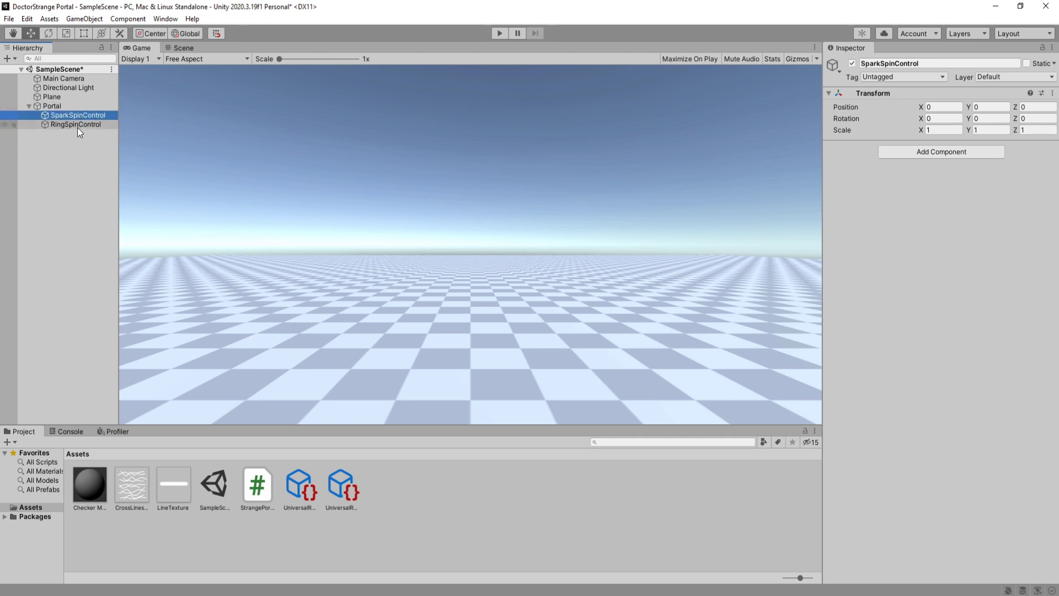
pyautogui.click(61, 108)
# Create a standalone particle system at the scene root and name it SparkFX
pyautogui.click(51, 211)
pyautogui.rightClick(51, 211)
pyautogui.moveTo(111, 371)
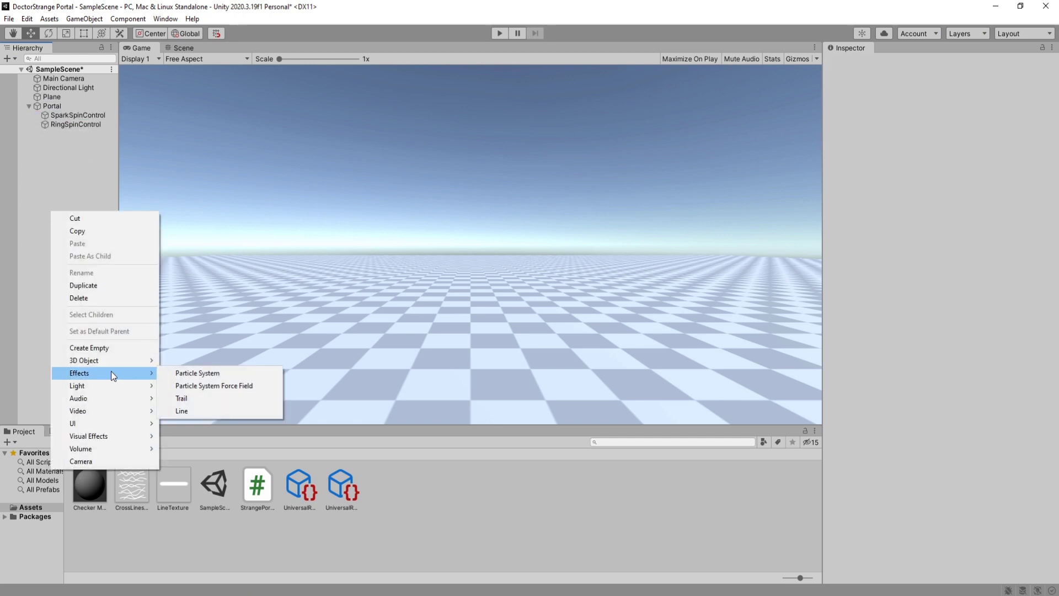
pyautogui.click(177, 371)
pyautogui.write('SparkFX')
pyautogui.press('Return')
# Raise SparkFX above the checkered plane in the Scene view to a Y position of about 2.33
pyautogui.click(183, 48)
pyautogui.moveTo(485, 210); pyautogui.dragTo(499, 243, button='middle')
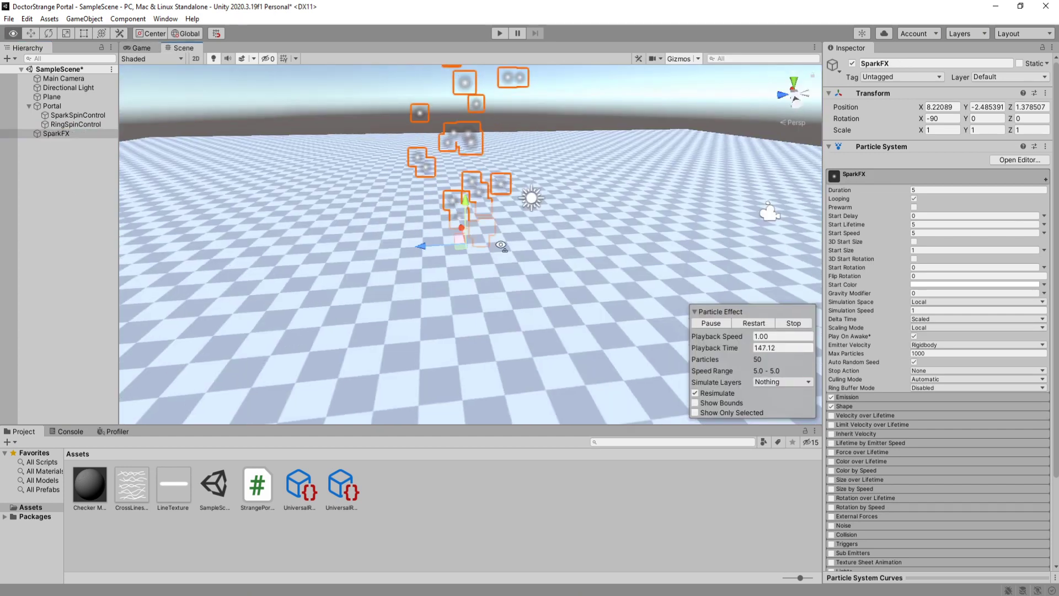
pyautogui.scroll(-5, 496, 276)
pyautogui.scroll(5, 487, 286)
pyautogui.moveTo(486, 282); pyautogui.dragTo(486, 214)
pyautogui.scroll(3, 594, 217)
# Lower the Directional Light's intensity to 0.1
pyautogui.click(68, 87)
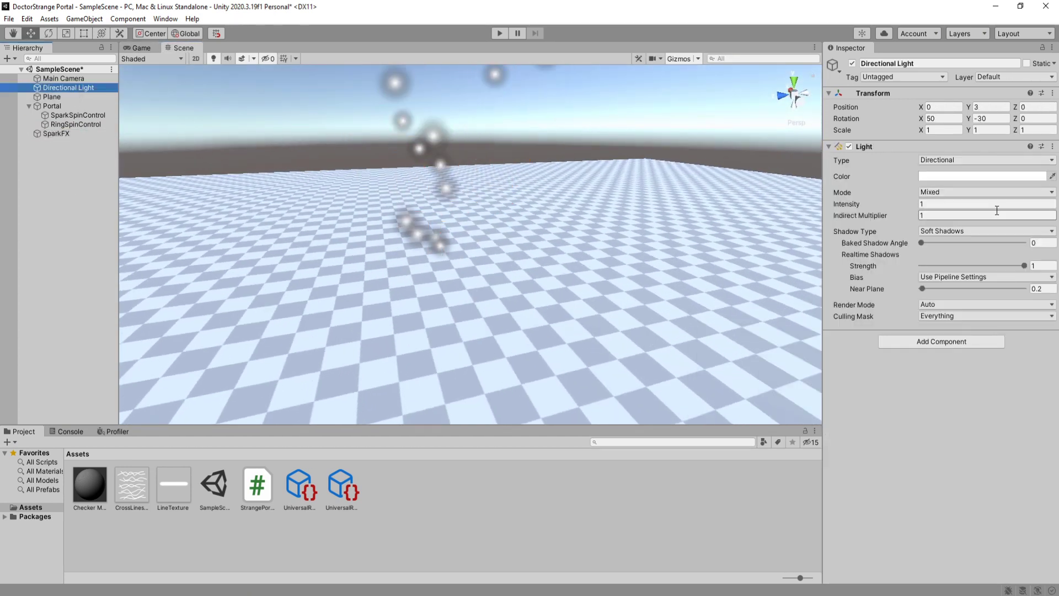
pyautogui.click(985, 204)
pyautogui.write('0.1')
# Set SparkFX's cone emission shape to radius 0 and its shape rotation to 90 on Y
pyautogui.click(65, 134)
pyautogui.moveTo(457, 262); pyautogui.dragTo(510, 260, button='right')
pyautogui.click(863, 177)
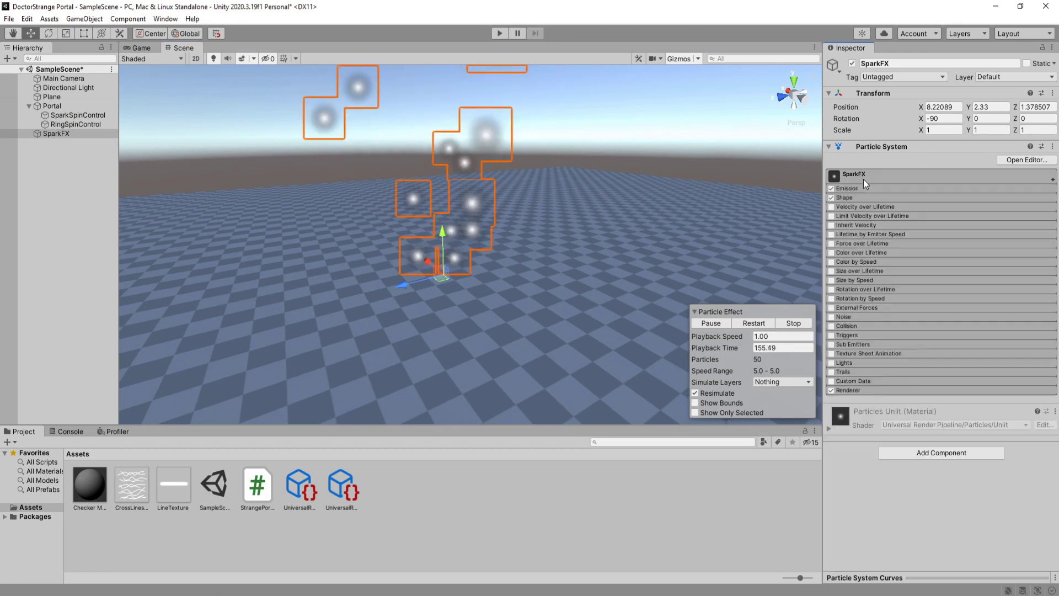
pyautogui.click(872, 198)
pyautogui.click(920, 226)
pyautogui.write('0')
pyautogui.press('Return')
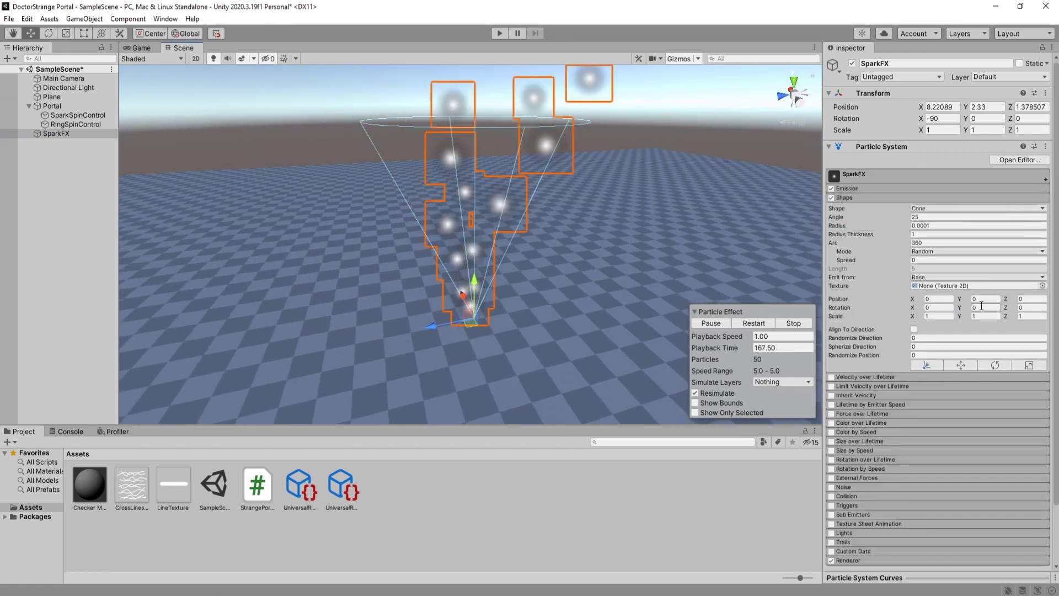
pyautogui.click(984, 308)
pyautogui.write('90')
pyautogui.moveTo(606, 262)
pyautogui.mouseDown(button='right')
pyautogui.moveTo(643, 264)
pyautogui.moveTo(607, 272)
pyautogui.mouseUp(button='right')
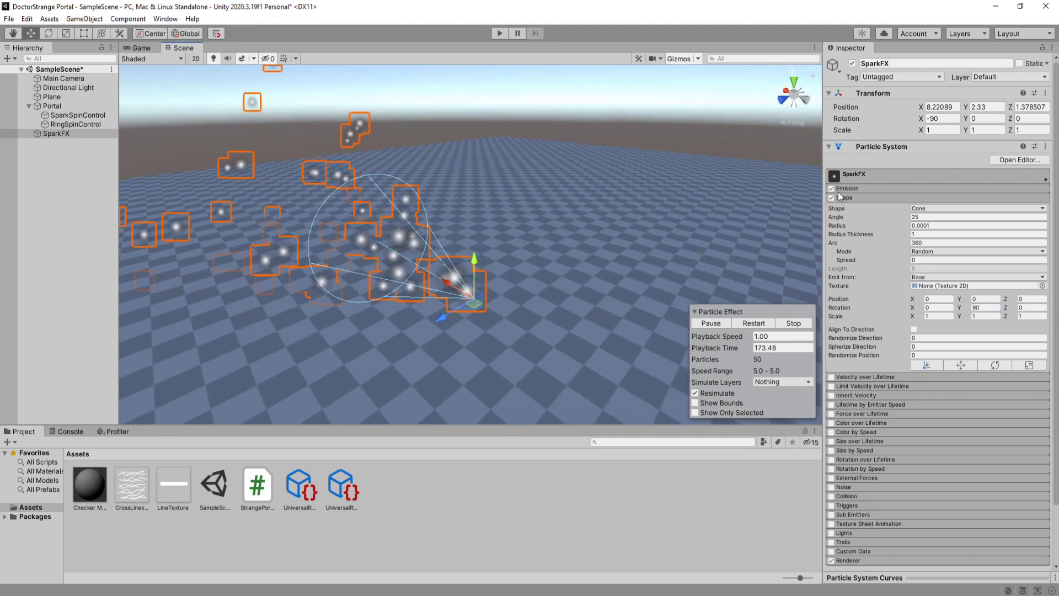
pyautogui.click(845, 197)
# Set SparkFX's duration to 2 and its start lifetime to random between the constants 1 and 2
pyautogui.click(859, 177)
pyautogui.click(932, 190)
pyautogui.write('2')
pyautogui.click(926, 226)
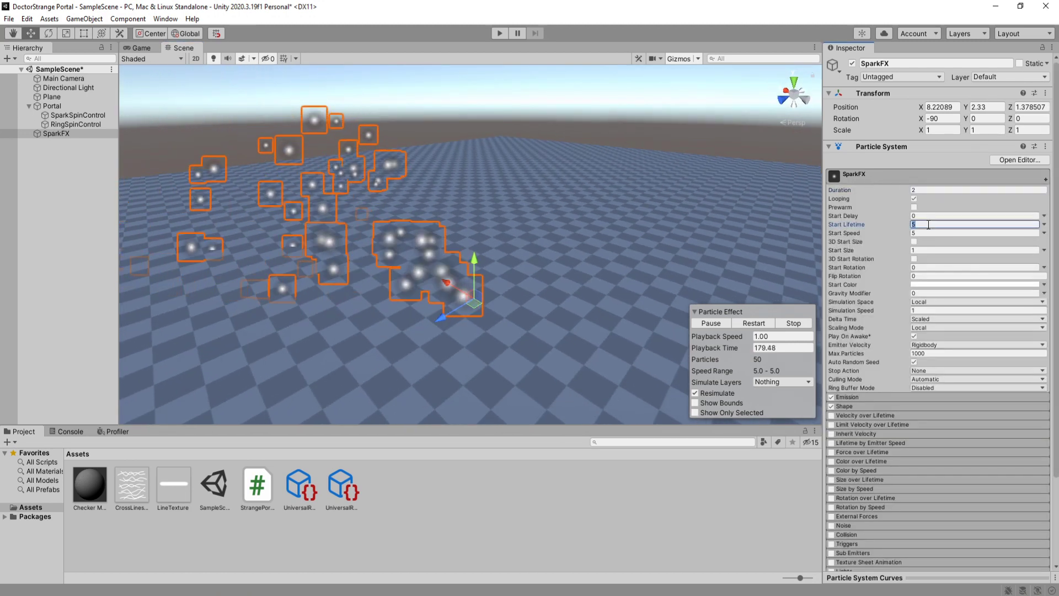
pyautogui.write('2')
pyautogui.click(1044, 226)
pyautogui.click(993, 263)
pyautogui.click(932, 226)
pyautogui.write('1')
pyautogui.click(994, 226)
# Make SparkFX's start speed random between the constants 1 and 2
pyautogui.click(1044, 234)
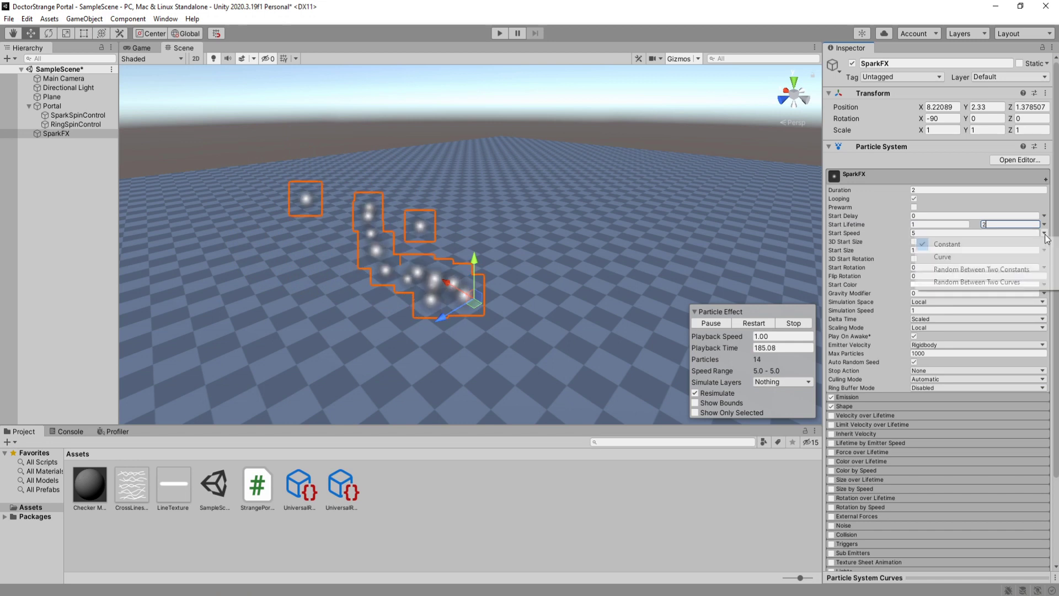
pyautogui.click(994, 271)
pyautogui.click(932, 234)
pyautogui.write('1')
pyautogui.click(995, 234)
pyautogui.write('2')
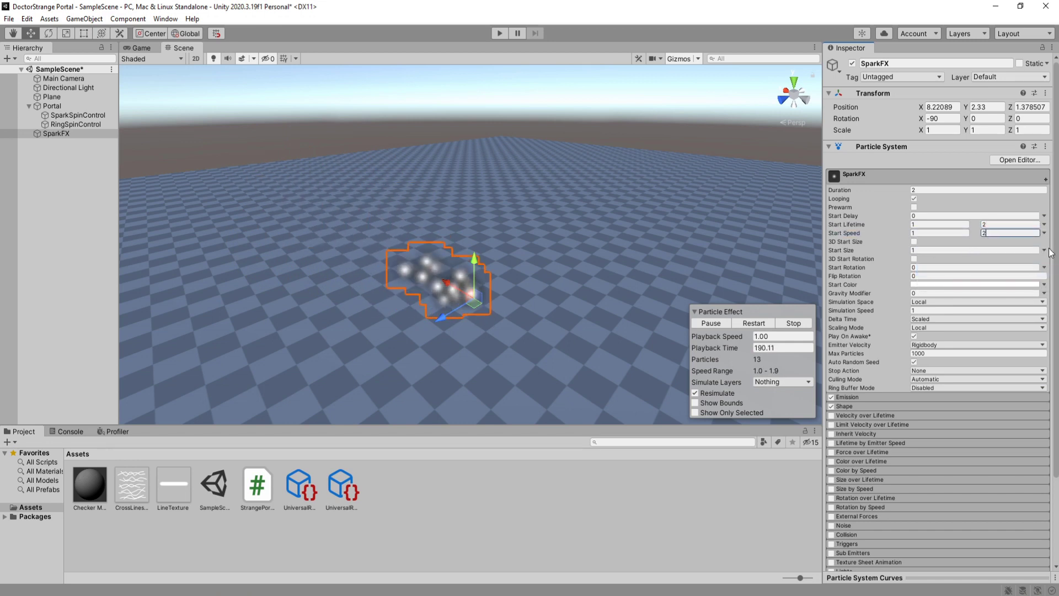
# Make SparkFX's start size random between 0.3 and 0.8 and set its simulation space to World
pyautogui.click(1045, 250)
pyautogui.click(1010, 293)
pyautogui.click(933, 251)
pyautogui.press('BackSpace')
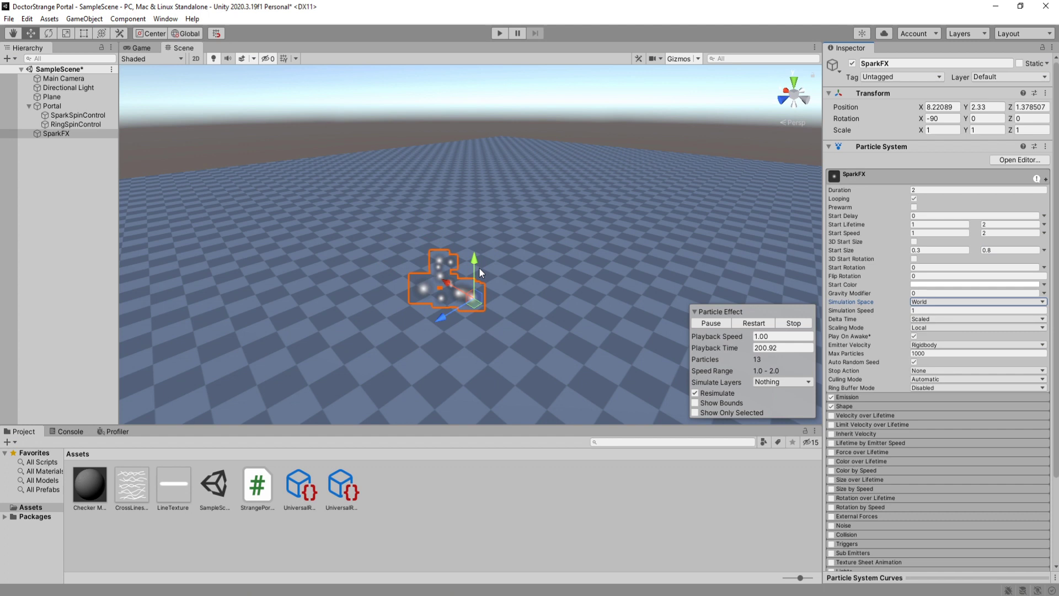
pyautogui.keyDown('alt'); pyautogui.moveTo(479, 268); pyautogui.dragTo(613, 238); pyautogui.keyUp('alt')
pyautogui.moveTo(499, 294)
pyautogui.mouseDown()
pyautogui.moveTo(385, 237)
pyautogui.moveTo(491, 354)
pyautogui.moveTo(543, 294)
pyautogui.moveTo(504, 296)
pyautogui.mouseUp()
pyautogui.keyDown('alt'); pyautogui.moveTo(586, 291); pyautogui.dragTo(535, 289); pyautogui.keyUp('alt')
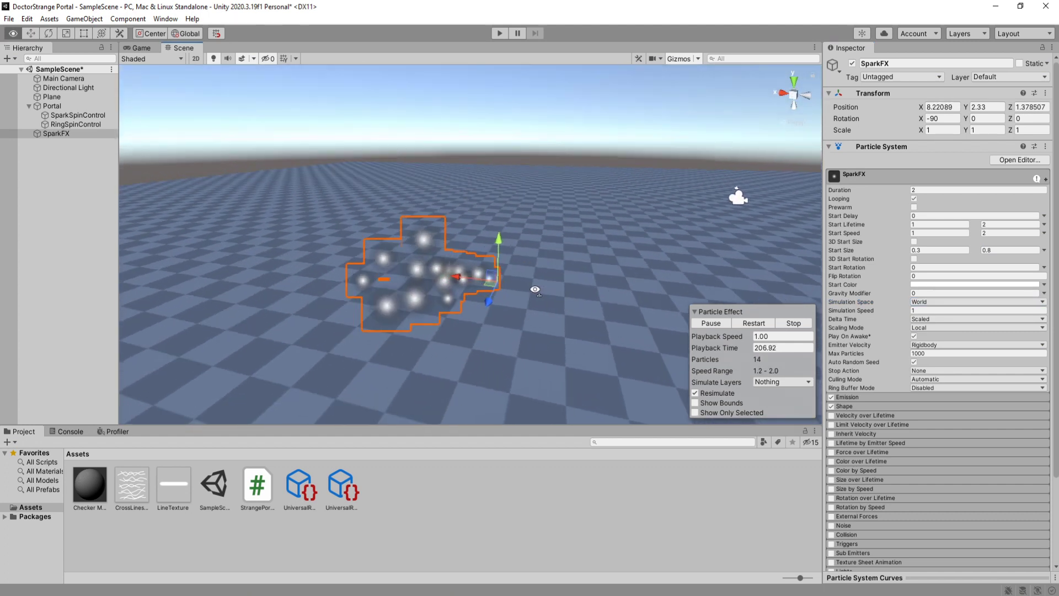
pyautogui.moveTo(535, 290); pyautogui.dragTo(521, 287, button='right')
# Collapse SparkFX's main particle settings and expand its Renderer module
pyautogui.click(859, 177)
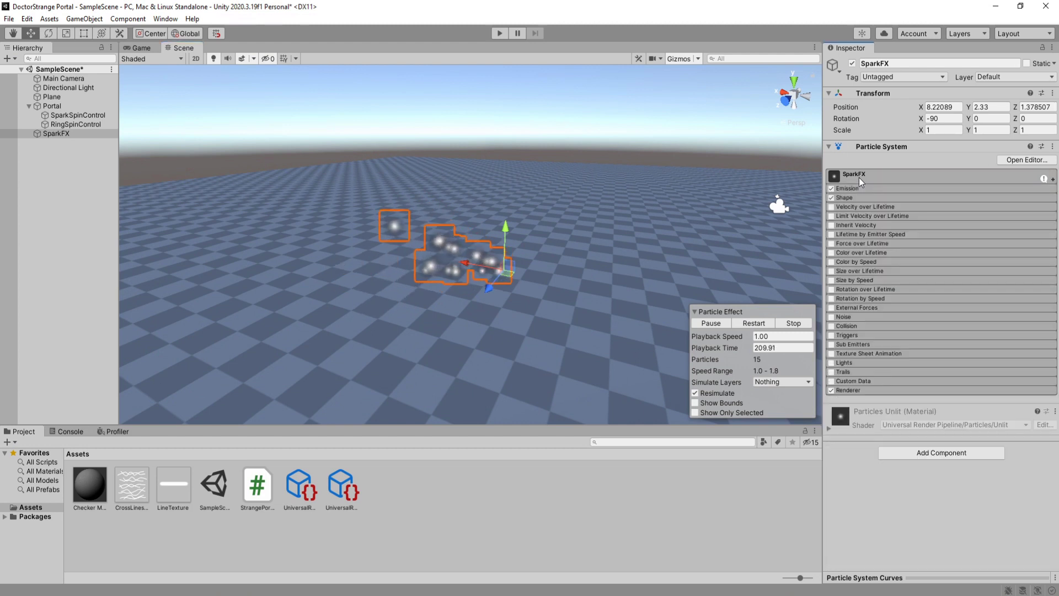
pyautogui.click(845, 391)
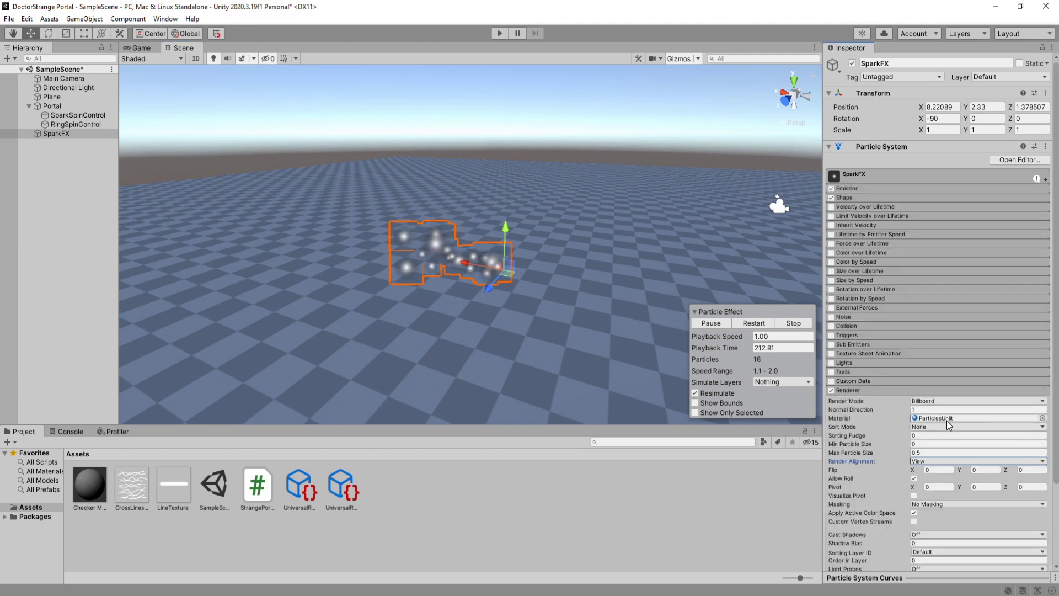
pyautogui.scroll(-3, 938, 436)
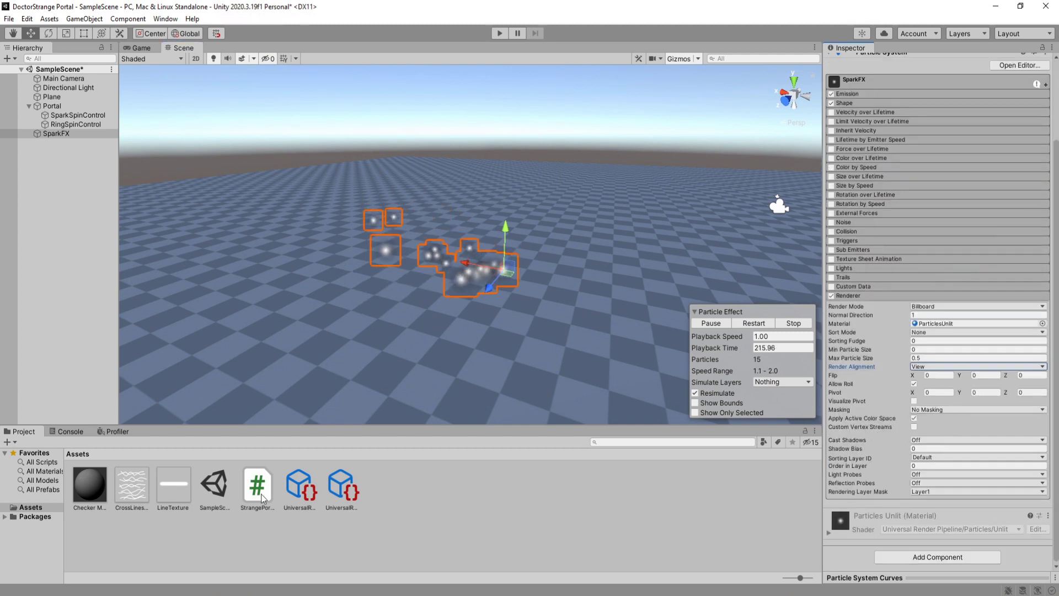
# Create a new material named SparkLineMaterial in the Assets folder
pyautogui.click(170, 490)
pyautogui.rightClick(171, 491)
pyautogui.moveTo(281, 197)
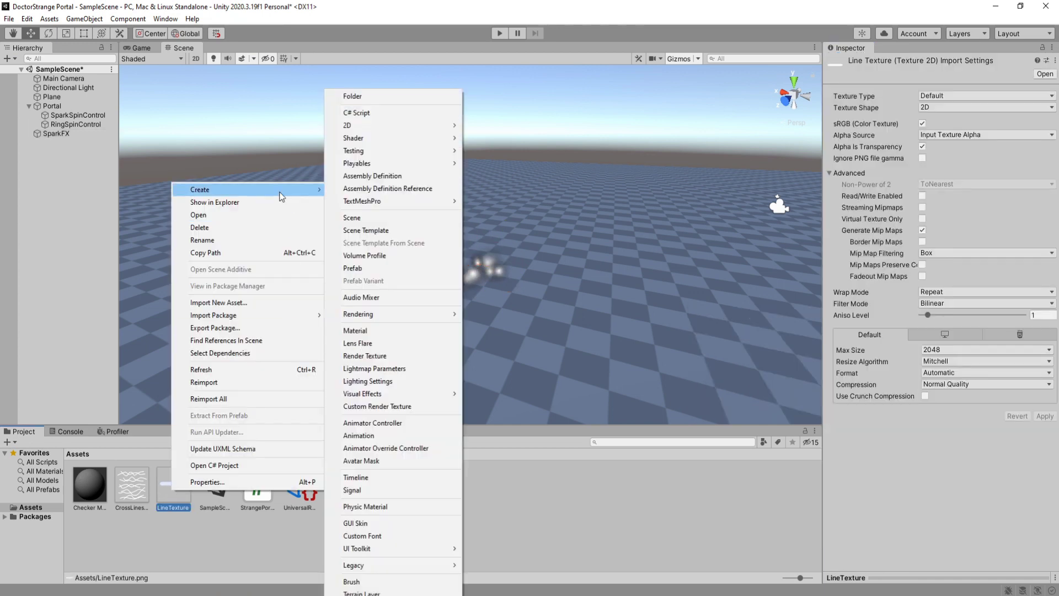
pyautogui.click(401, 331)
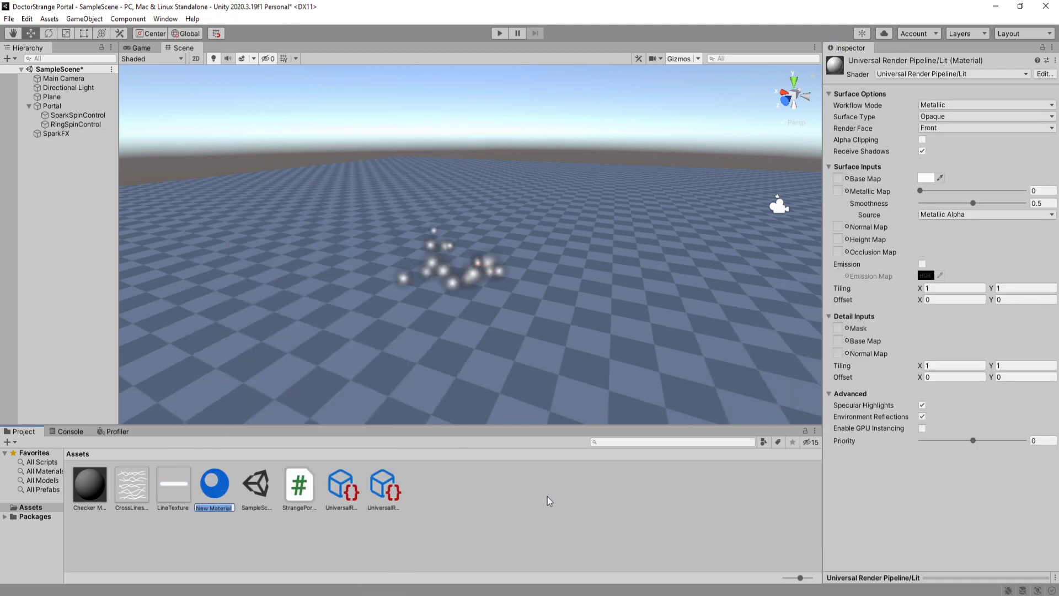
pyautogui.write('SparkLineMaterial')
pyautogui.press('Return')
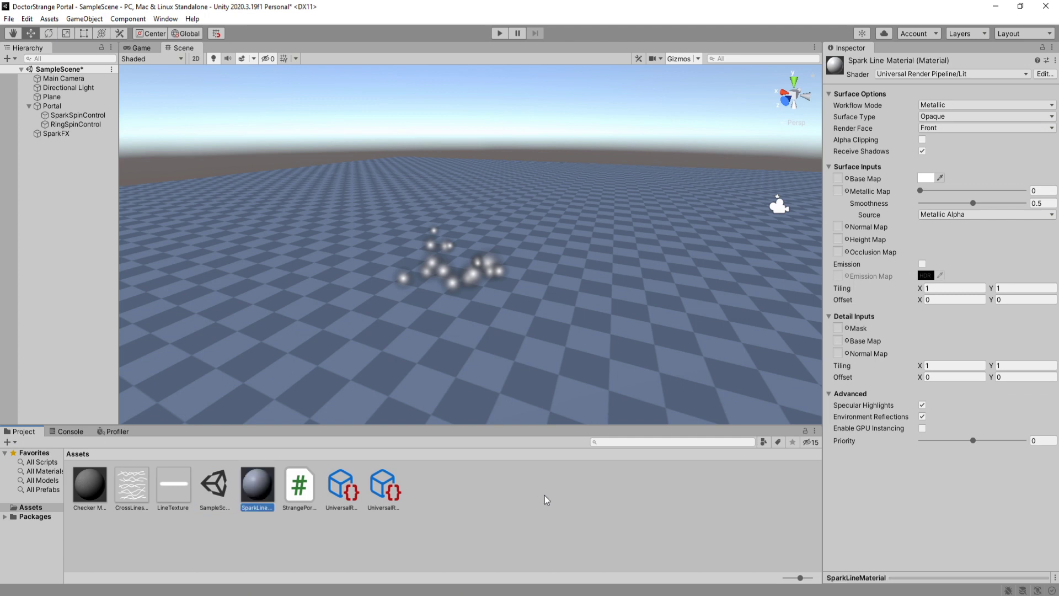
# Give SparkLineMaterial the URP Particles/Unlit shader with LineTexture as base map, Transparent surface type and Additive color mode
pyautogui.click(939, 74)
pyautogui.click(920, 145)
pyautogui.click(915, 141)
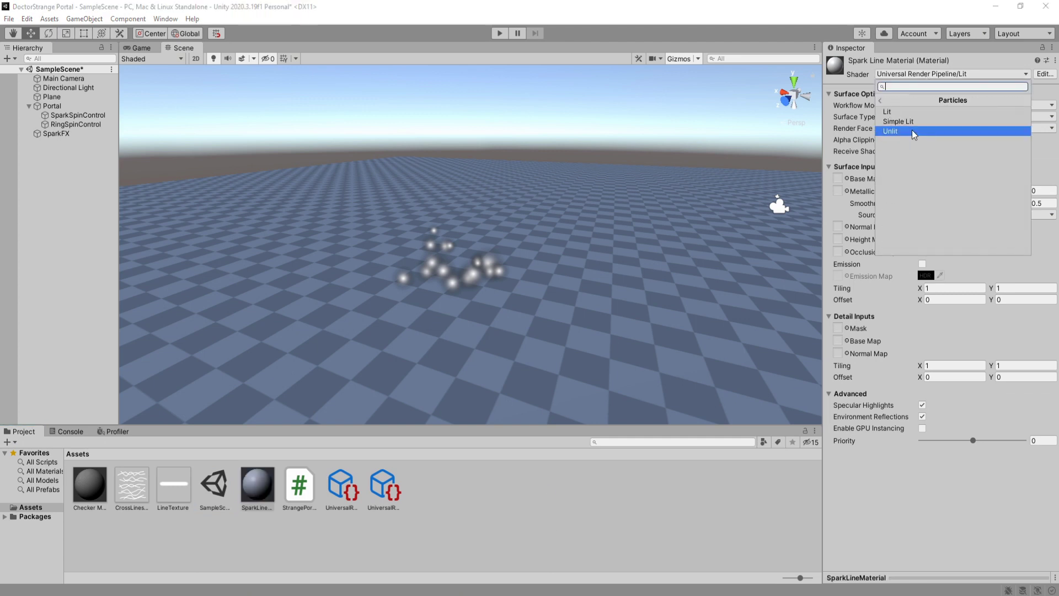
pyautogui.click(913, 130)
pyautogui.click(937, 106)
pyautogui.click(955, 132)
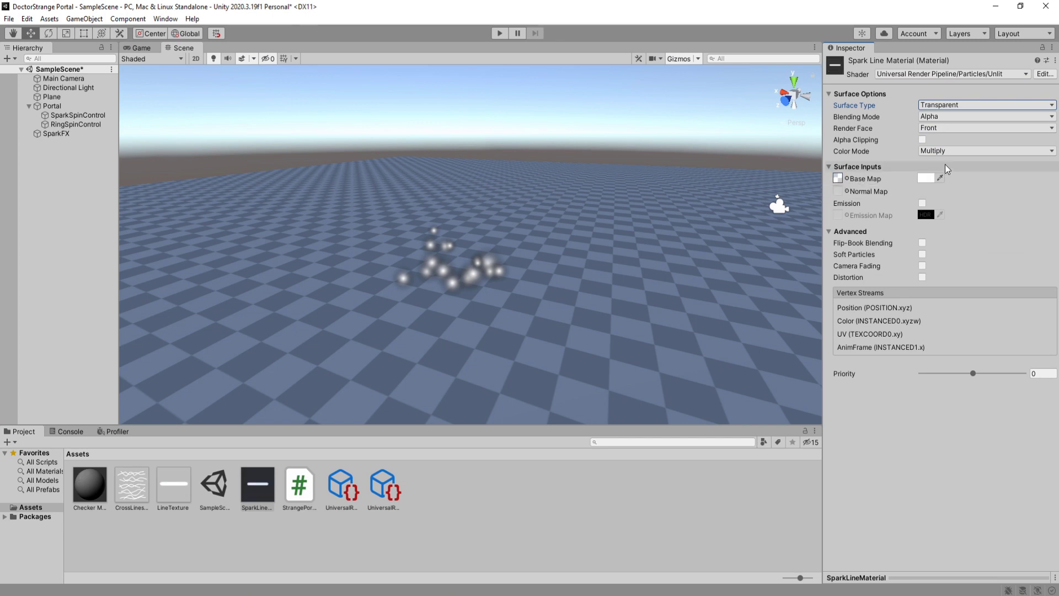
pyautogui.click(953, 176)
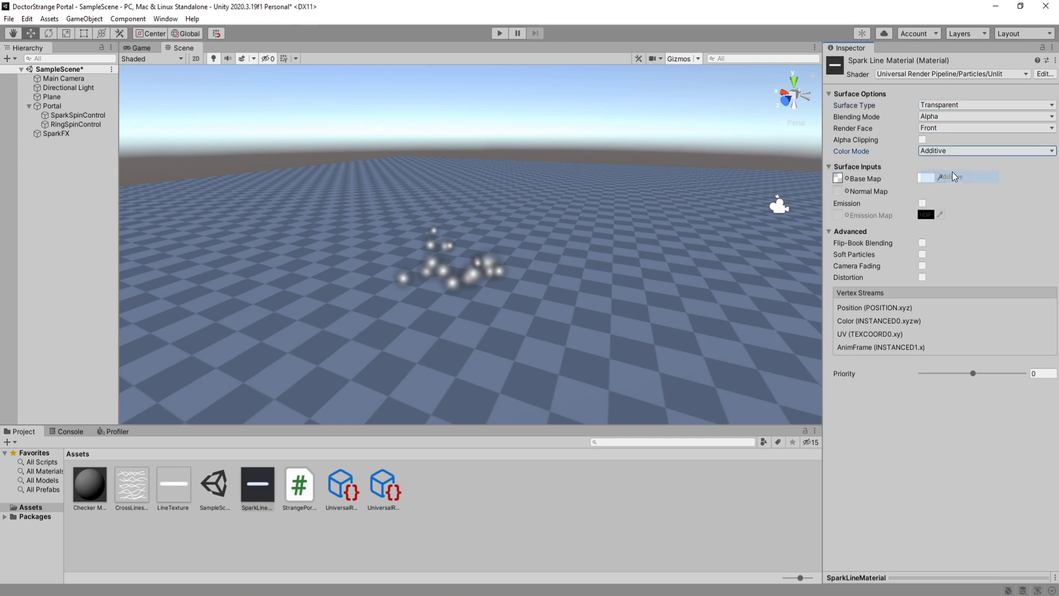
# Assign SparkLineMaterial to SparkFX's renderer and set the render mode to Stretched Billboard
pyautogui.click(80, 137)
pyautogui.moveTo(257, 484)
pyautogui.mouseDown()
pyautogui.moveTo(924, 466)
pyautogui.moveTo(940, 421)
pyautogui.mouseUp()
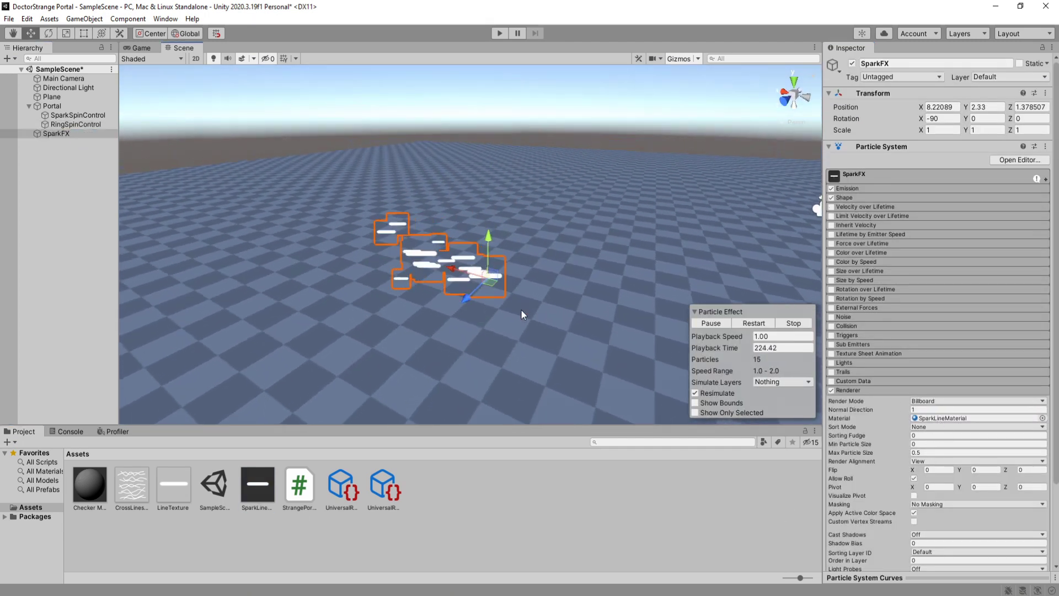
pyautogui.click(931, 403)
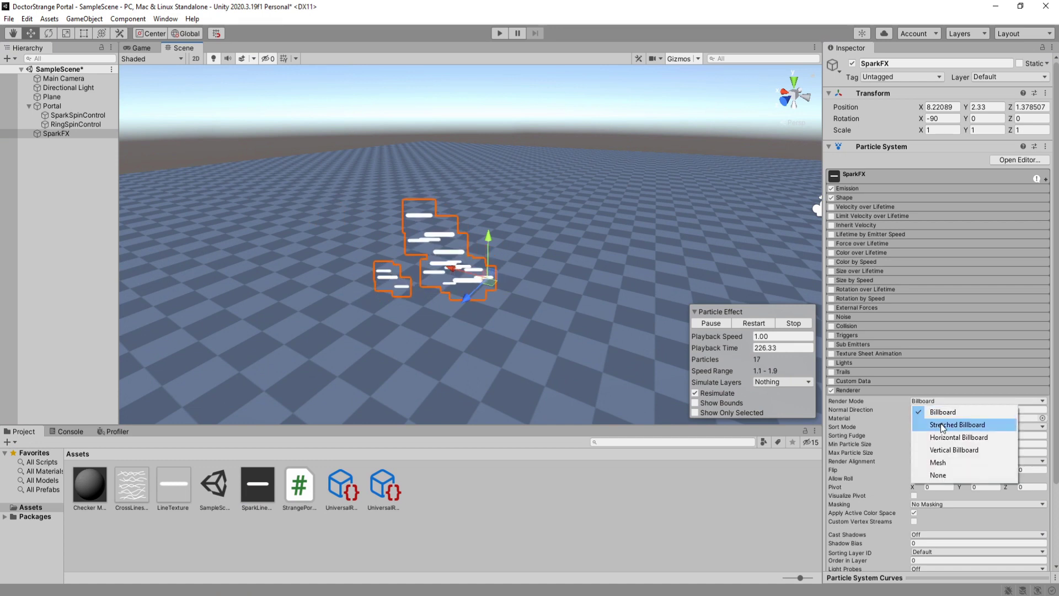
pyautogui.click(943, 425)
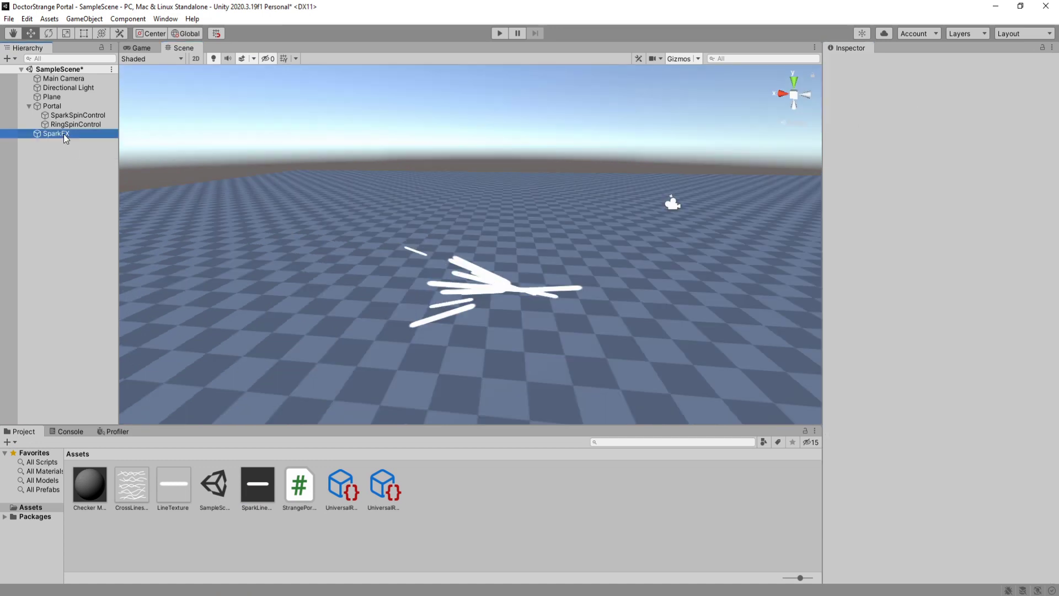
# Save SparkFX as a prefab in Assets and delete its instance from the scene
pyautogui.moveTo(64, 135); pyautogui.dragTo(490, 483)
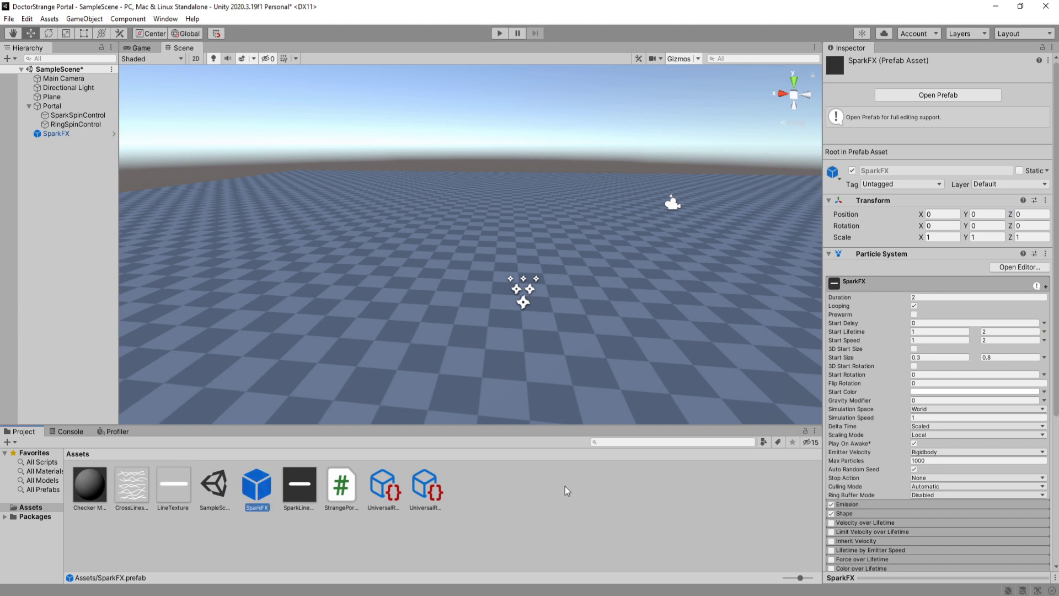
pyautogui.click(57, 136)
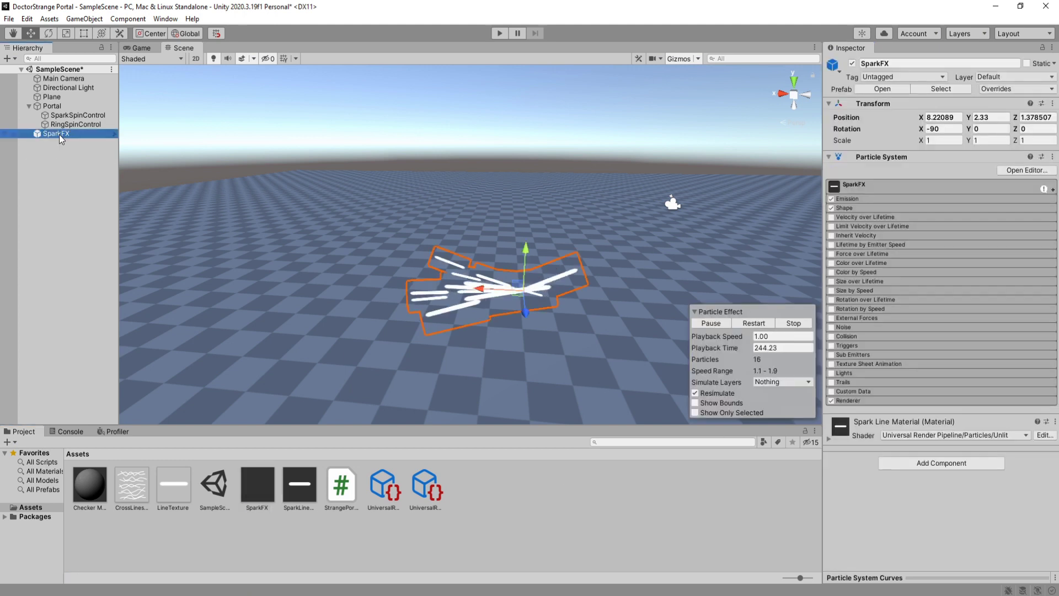
pyautogui.press('Delete')
# Set the Portal script to scale 1.5, spark spin speed 20, ring spin speed 200, scale speed 1, spark amount 10, and assign the SparkFX prefab
pyautogui.click(68, 107)
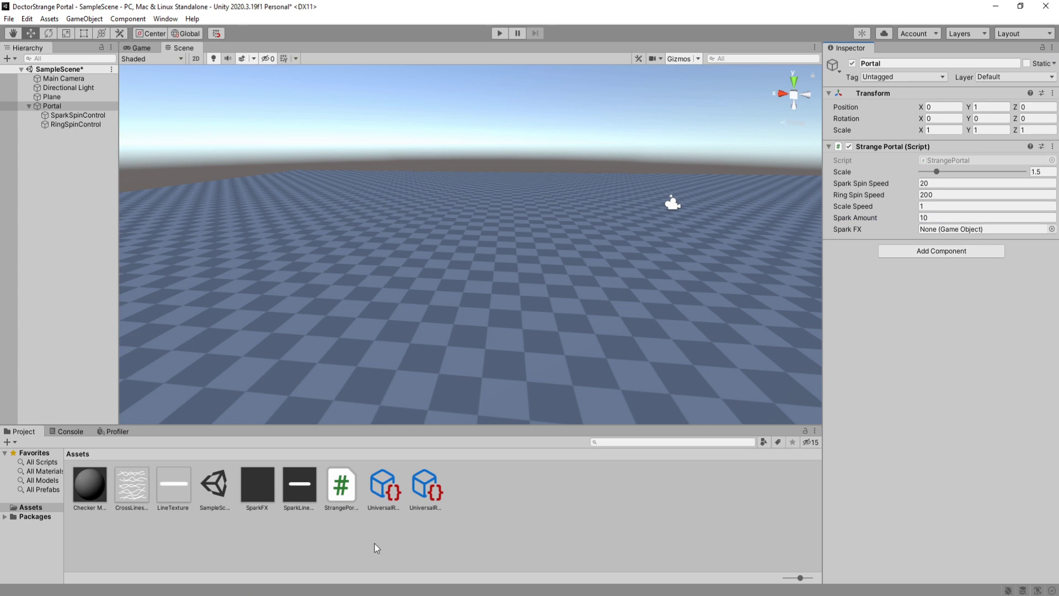
pyautogui.moveTo(1055, 267); pyautogui.dragTo(1017, 227)
# Run the scene, raise the Portal to a Y position of about 2.07 and preview the spark ring in the Game view
pyautogui.click(500, 33)
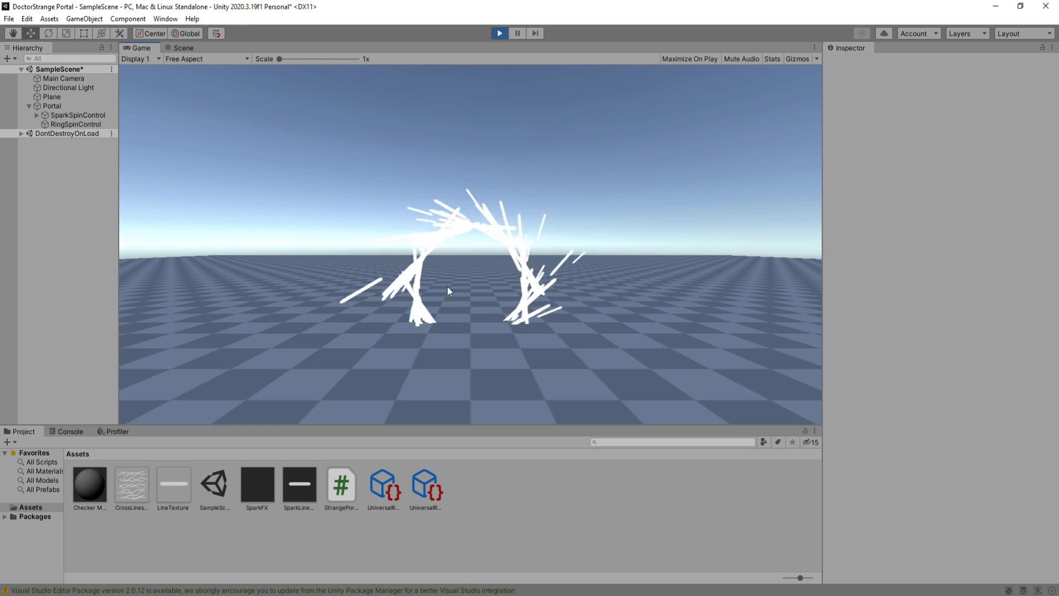
pyautogui.click(184, 48)
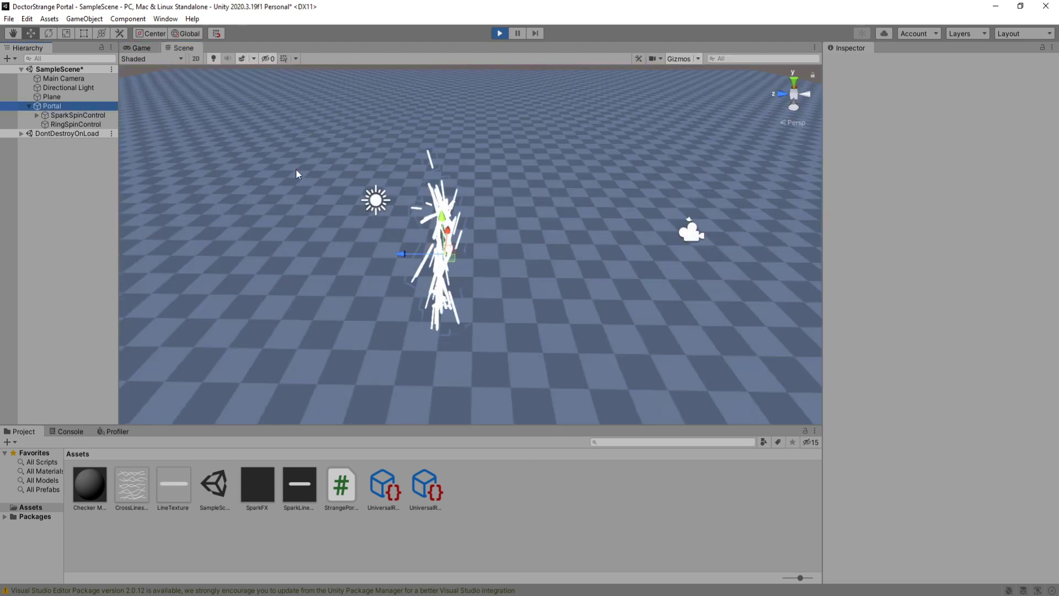
pyautogui.moveTo(497, 242); pyautogui.dragTo(420, 204, button='right')
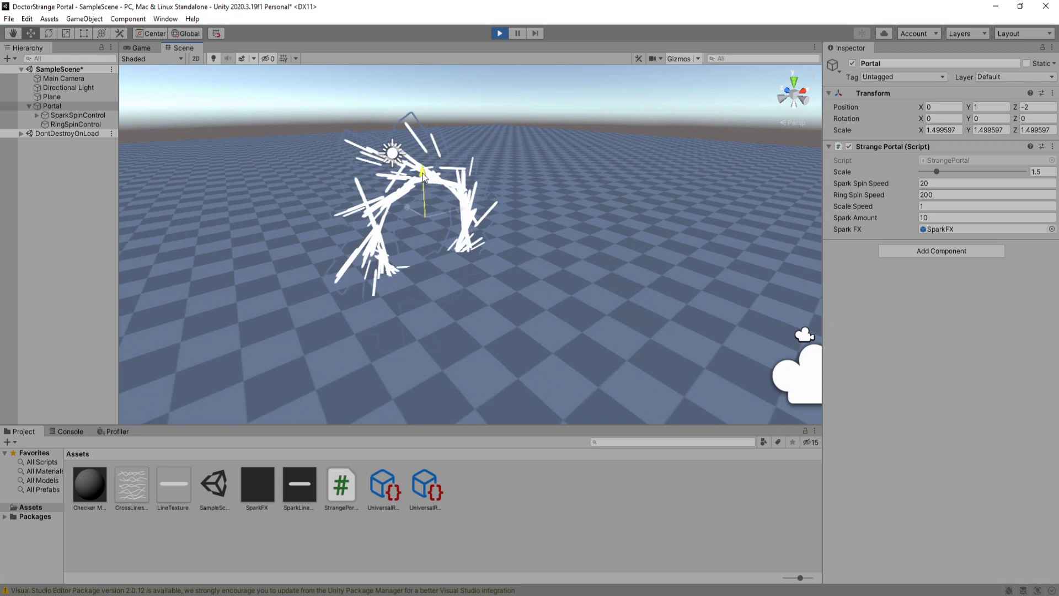
pyautogui.moveTo(423, 173); pyautogui.dragTo(309, 130)
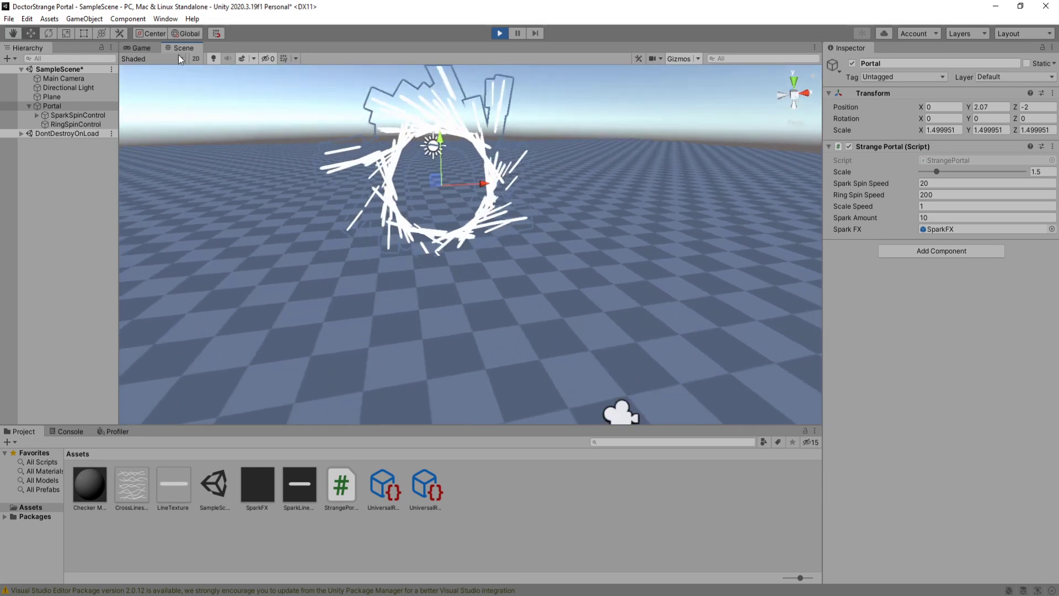
pyautogui.click(155, 48)
# Select all SparkFX clones under SparkSpinControl and enable Color over Lifetime in their particle systems
pyautogui.click(56, 179)
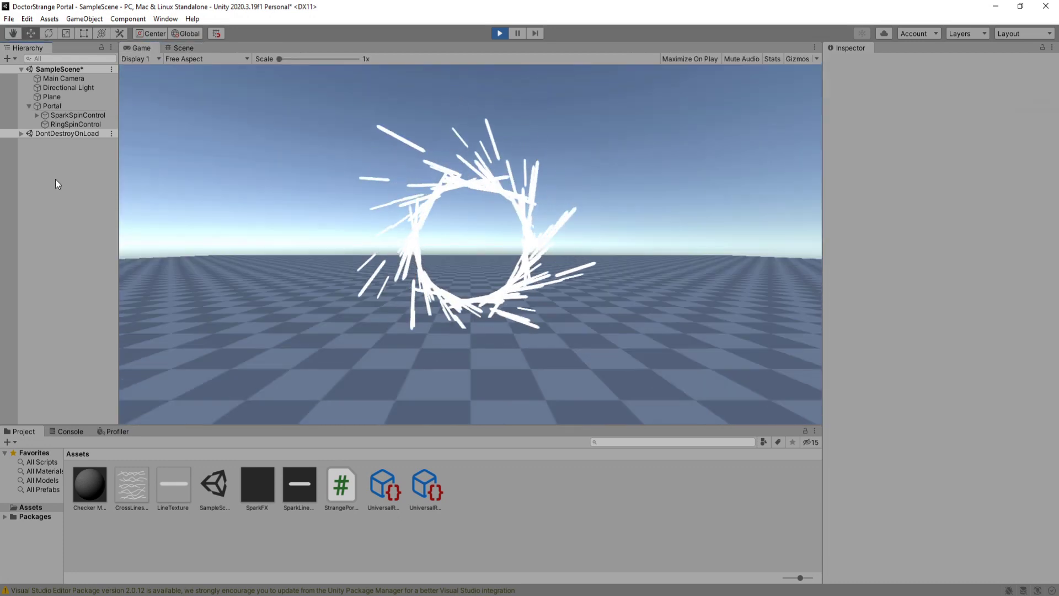
pyautogui.click(78, 115)
pyautogui.press('Right')
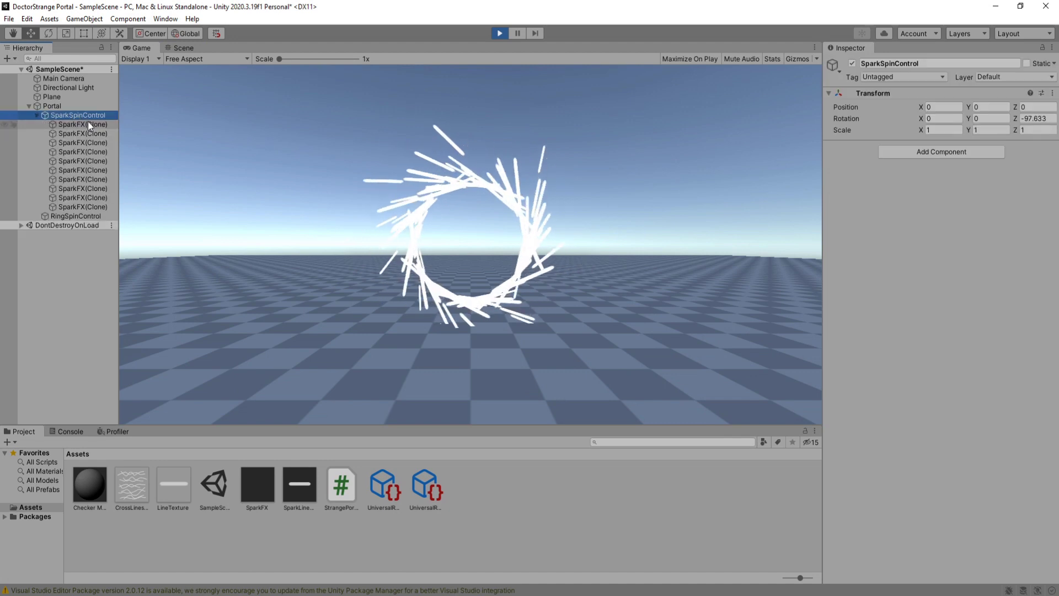
pyautogui.click(87, 124)
pyautogui.keyDown('shift'); pyautogui.click(88, 206); pyautogui.keyUp('shift')
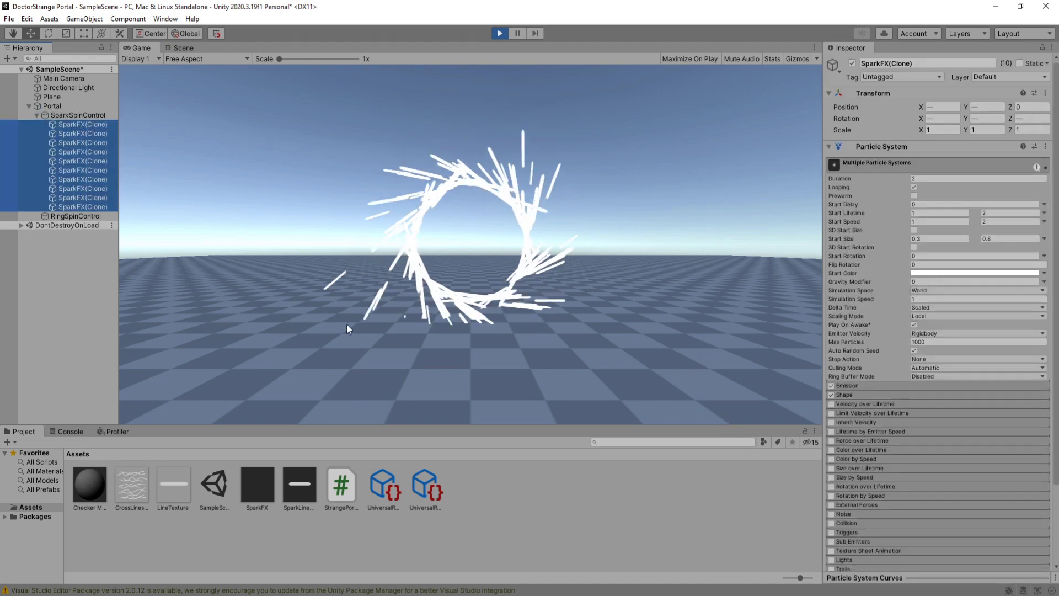
pyautogui.click(873, 167)
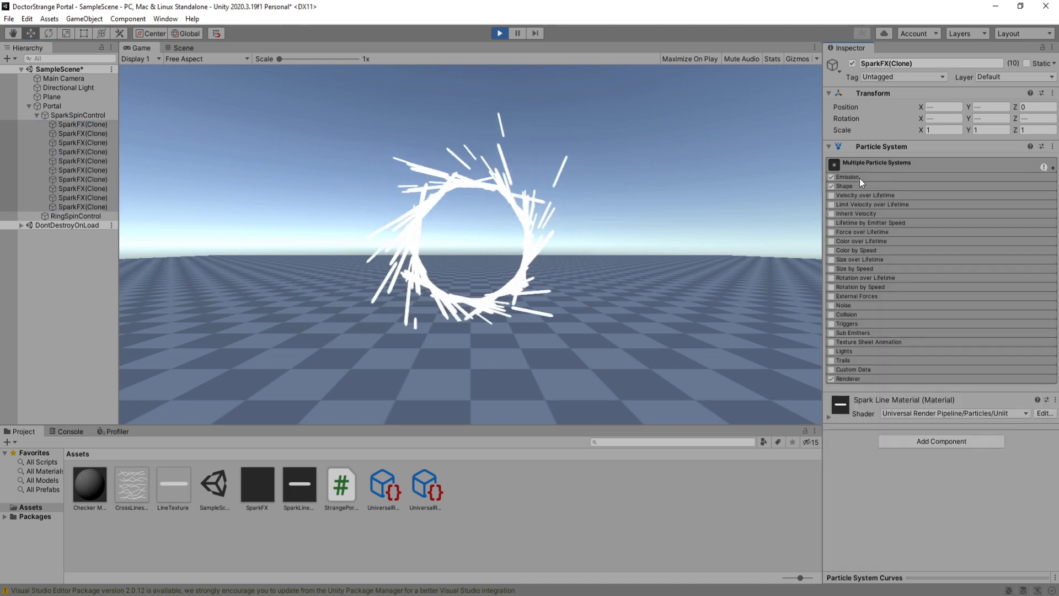
pyautogui.click(831, 242)
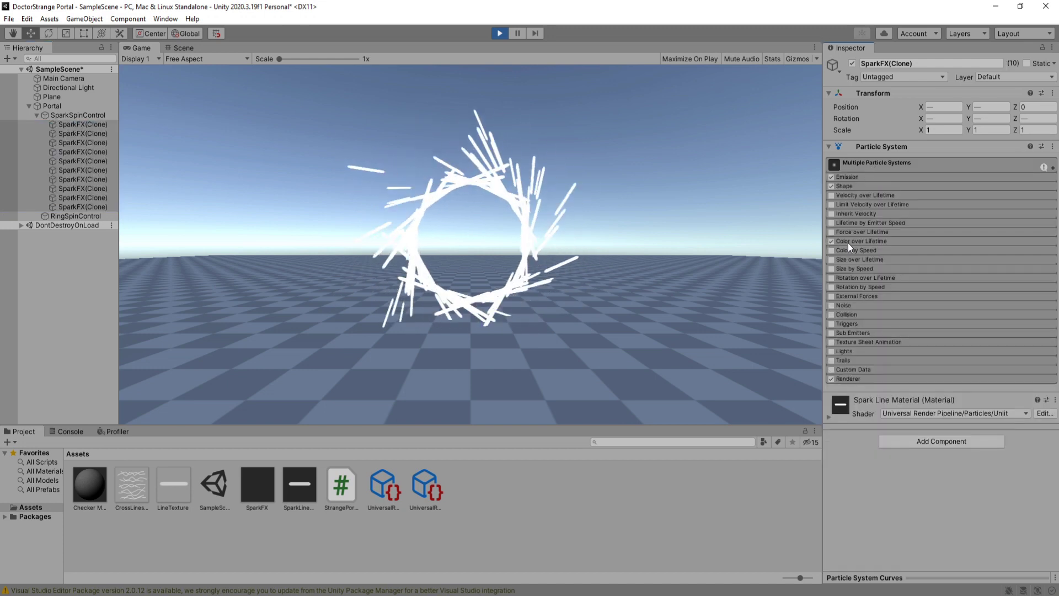
pyautogui.click(849, 243)
# In the Color over Lifetime gradient, add an alpha key at 50% and set the start and end alpha to 0
pyautogui.click(945, 252)
pyautogui.click(185, 42)
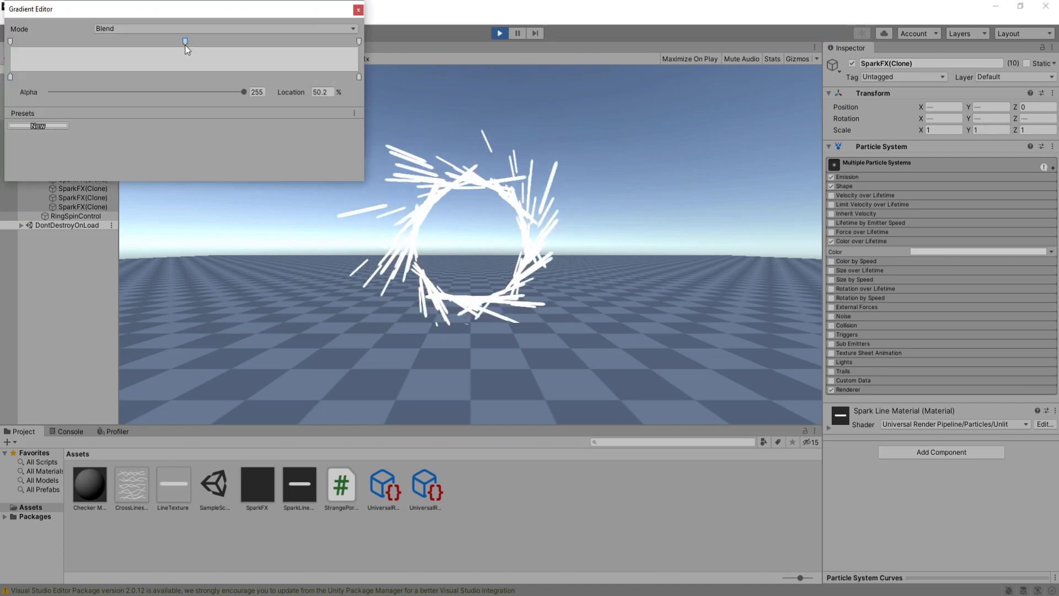
pyautogui.click(325, 93)
pyautogui.write('50')
pyautogui.press('Return')
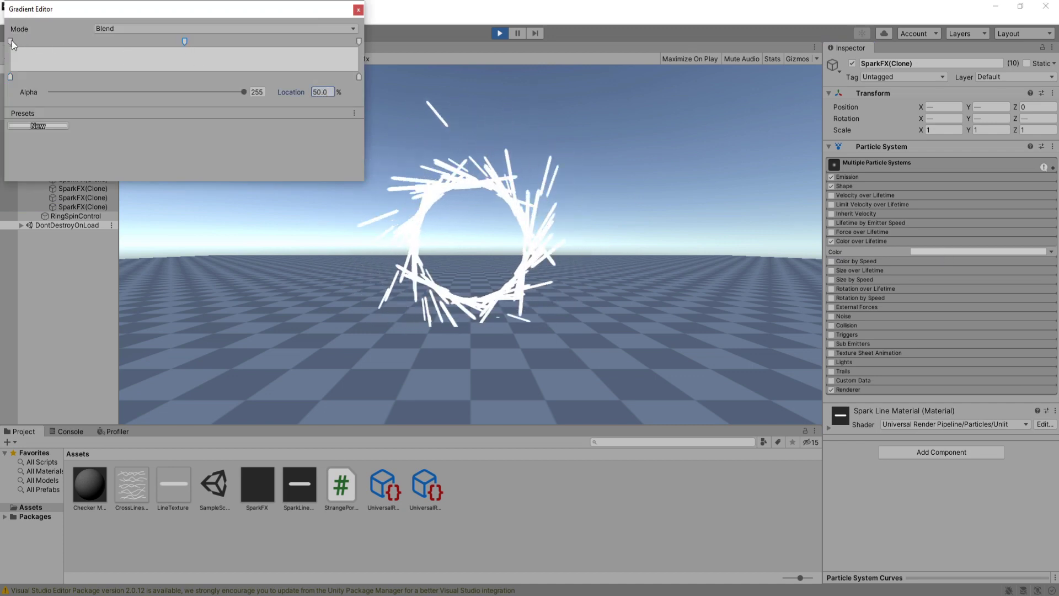
pyautogui.click(11, 41)
pyautogui.moveTo(244, 92); pyautogui.dragTo(33, 94)
pyautogui.click(359, 42)
pyautogui.moveTo(244, 92); pyautogui.dragTo(0, 95)
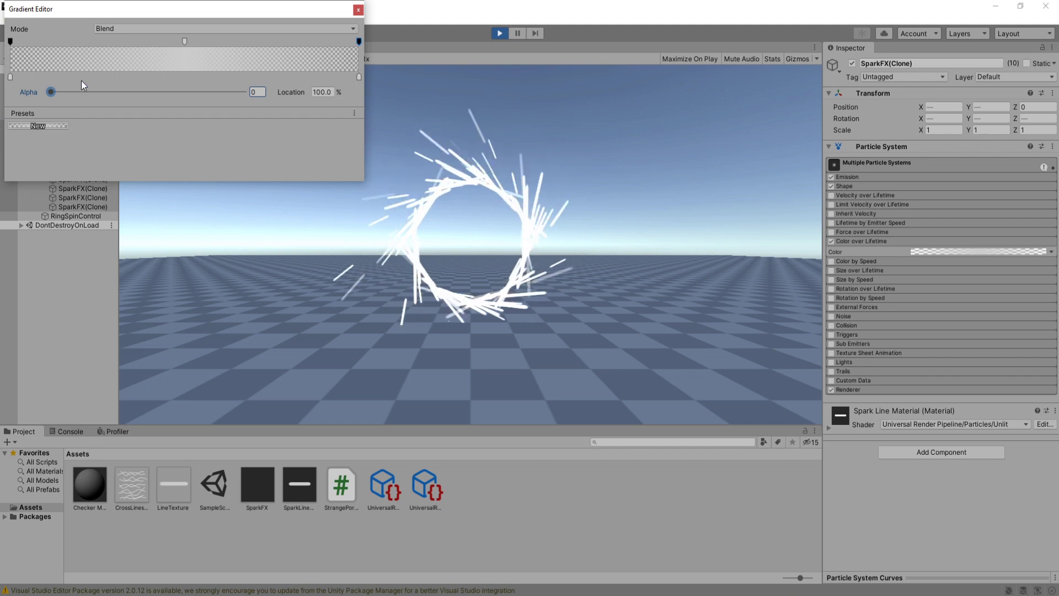
# Colour the gradient's start key orange-red and its end key orange FF9C00
pyautogui.click(10, 77)
pyautogui.click(92, 92)
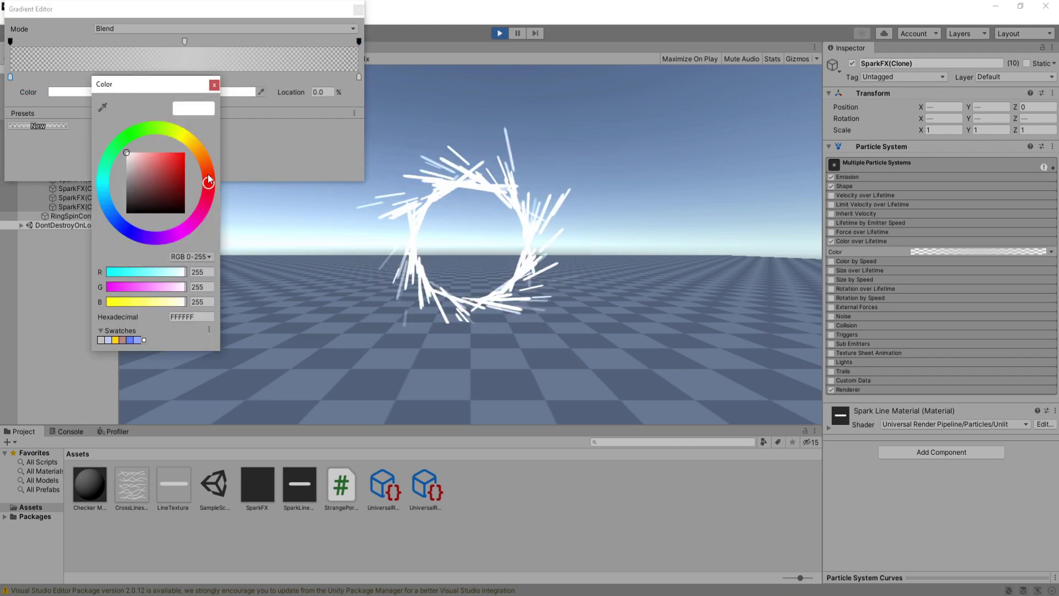
pyautogui.moveTo(210, 167); pyautogui.dragTo(200, 151)
pyautogui.click(214, 84)
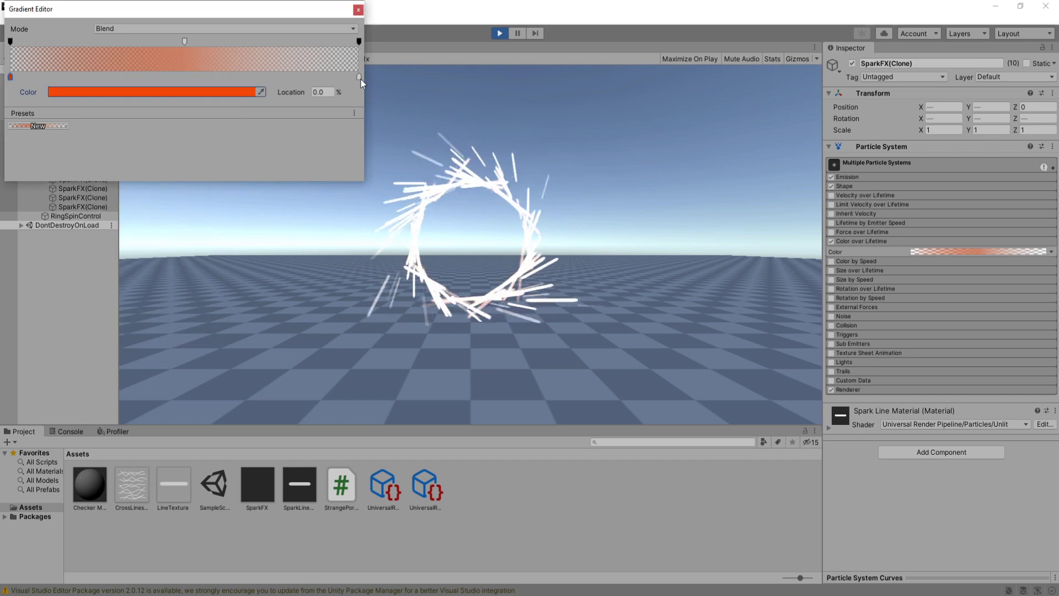
pyautogui.click(361, 79)
pyautogui.click(218, 93)
pyautogui.moveTo(306, 162); pyautogui.dragTo(314, 151)
pyautogui.click(326, 149)
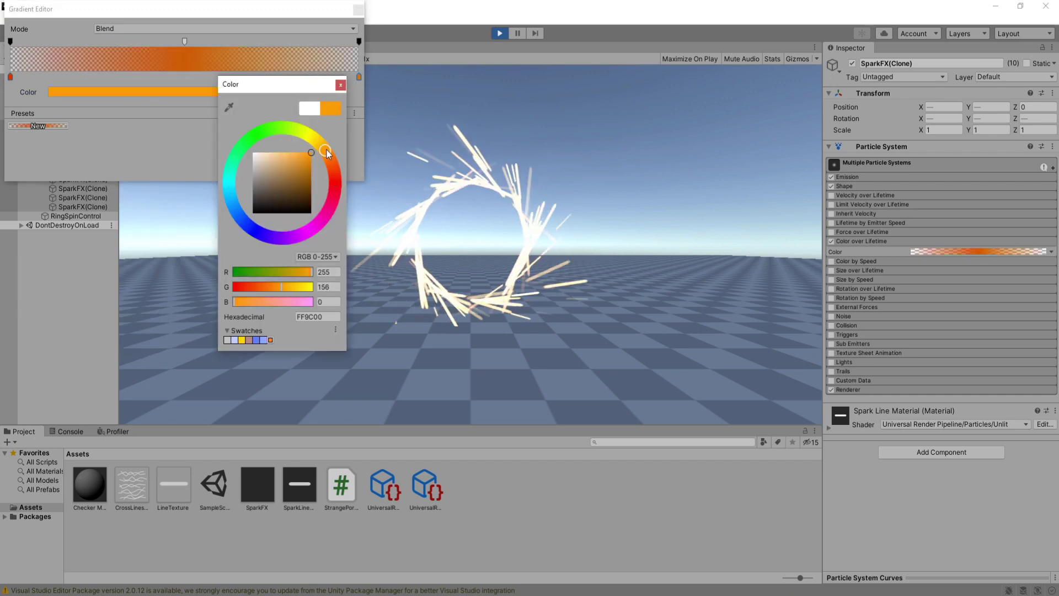
pyautogui.click(341, 85)
pyautogui.click(612, 246)
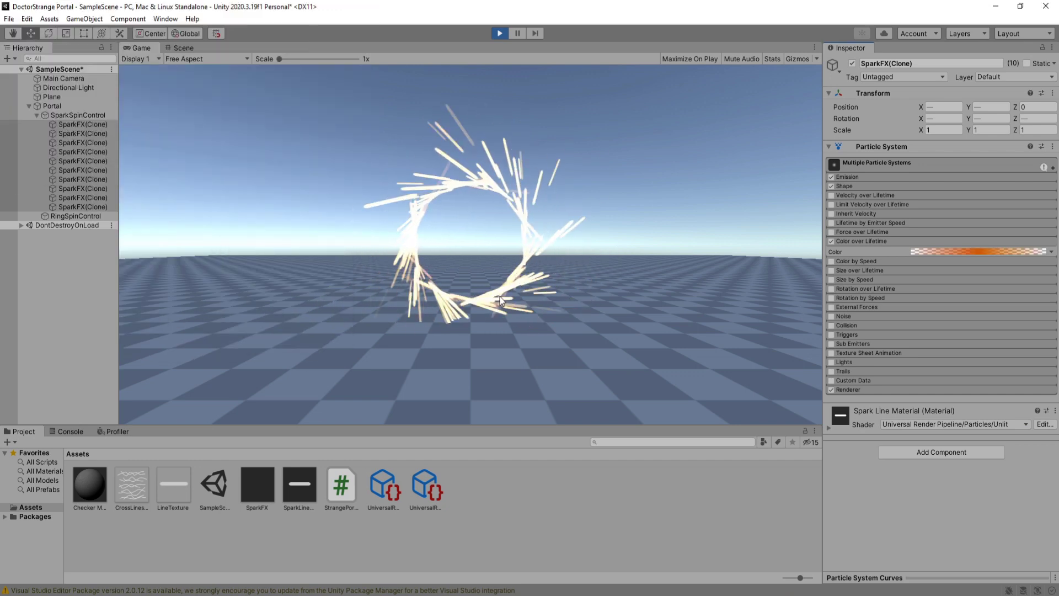
# Set the Color Mode of the Spark Line Material to Multiply
pyautogui.click(851, 405)
pyautogui.click(948, 501)
pyautogui.click(950, 513)
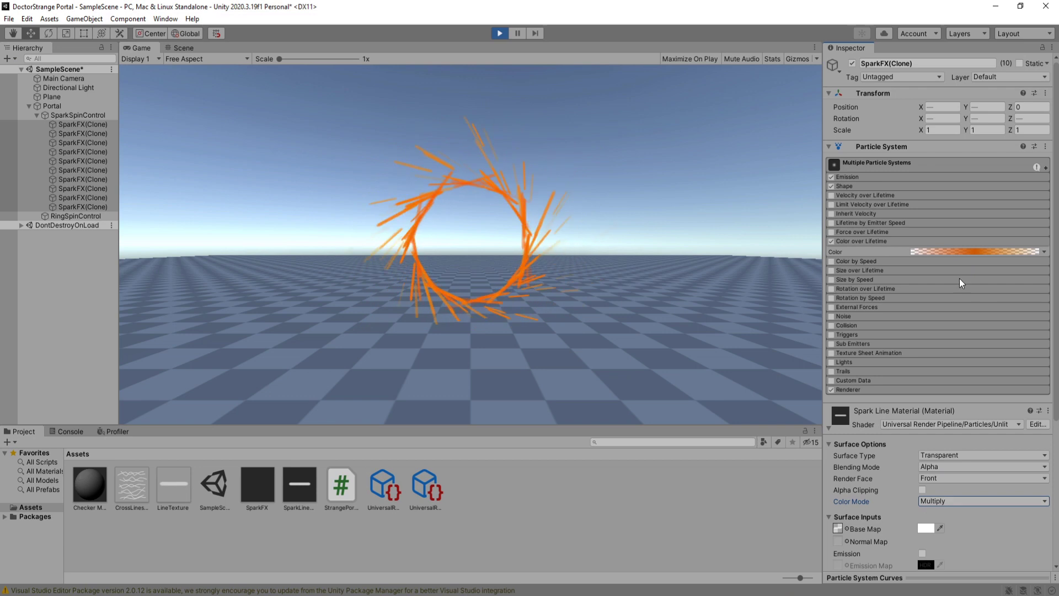
# Lighten the Color over Lifetime gradient, using FFA481 for the start key and a pale orange for the end key
pyautogui.click(951, 251)
pyautogui.click(166, 92)
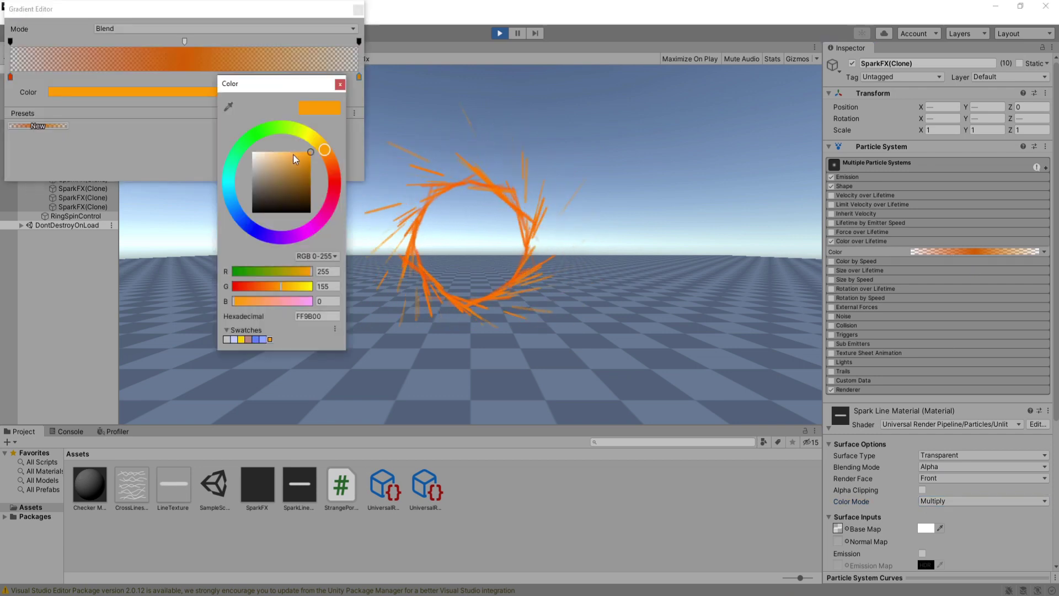
pyautogui.click(282, 154)
pyautogui.click(10, 77)
pyautogui.click(132, 92)
pyautogui.click(191, 152)
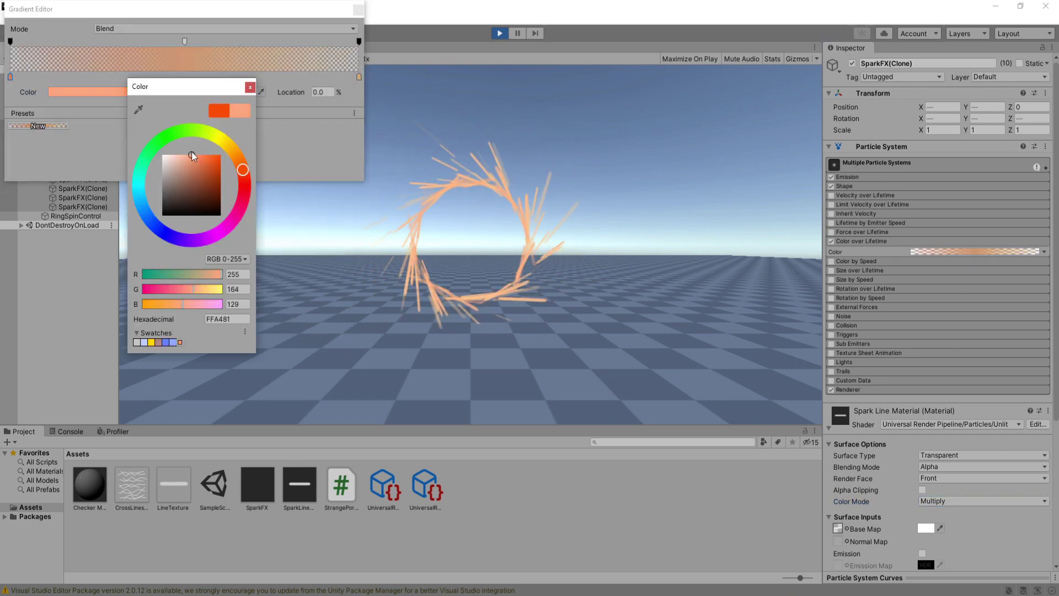
pyautogui.click(358, 77)
pyautogui.click(206, 95)
pyautogui.click(276, 154)
pyautogui.click(359, 10)
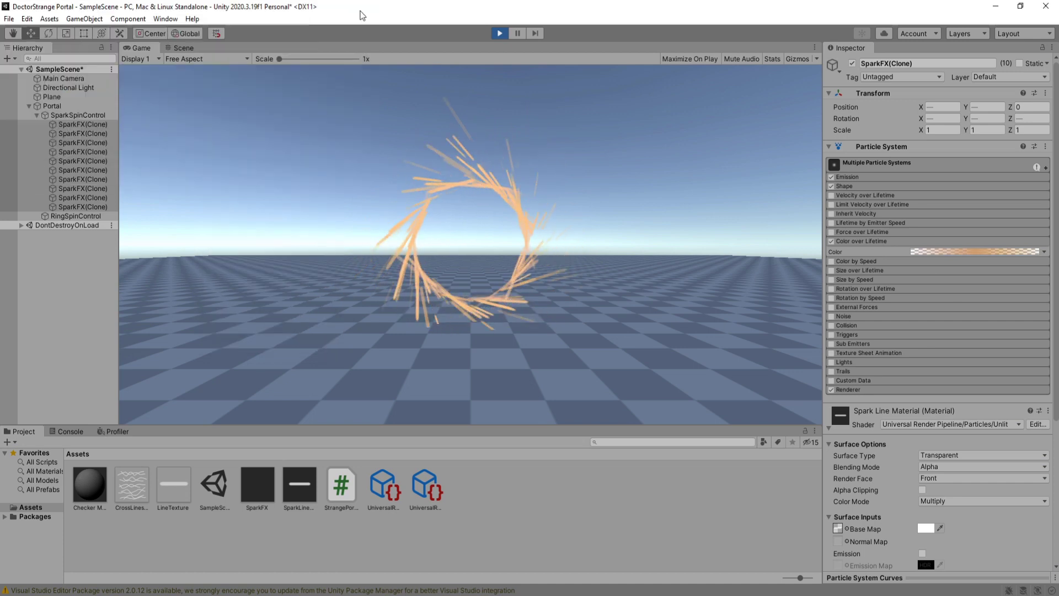
# Set the SparkFX clones' start size to range from 0.2 to 0.5 and their minimum start speed to 0.5
pyautogui.click(869, 239)
pyautogui.click(877, 164)
pyautogui.click(958, 238)
pyautogui.write('0.2')
pyautogui.click(996, 238)
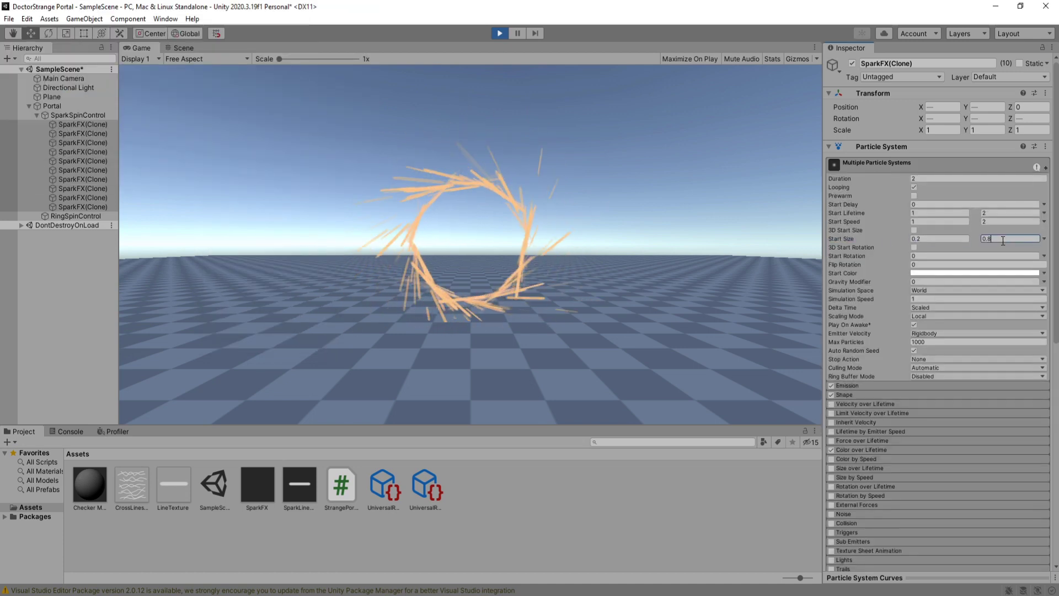
pyautogui.write('0.5')
pyautogui.click(947, 221)
pyautogui.write('0.5')
pyautogui.click(998, 223)
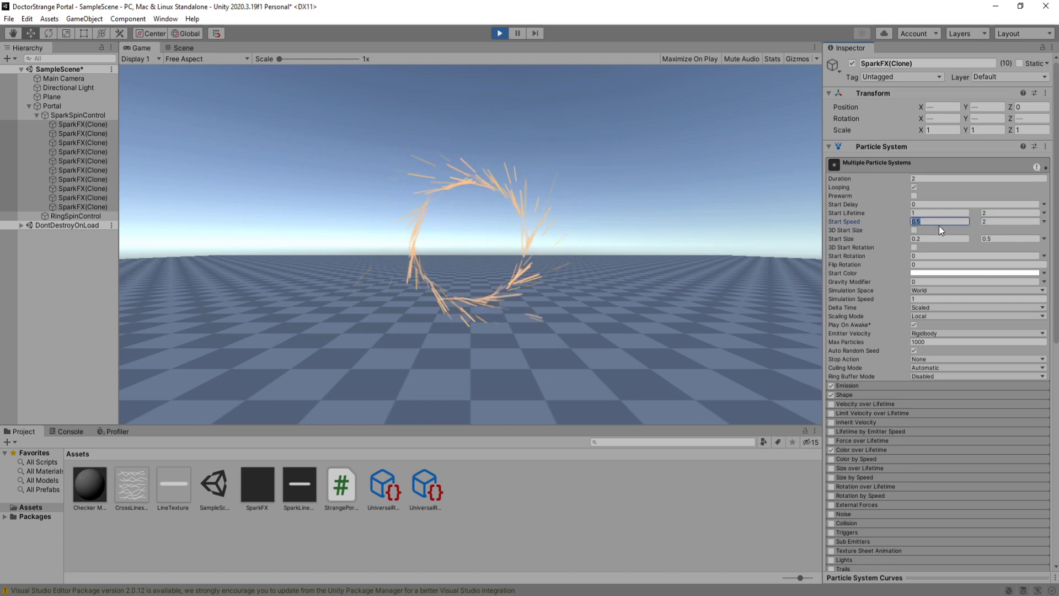
# Set the SparkFX clones' emission rate over time to 50
pyautogui.click(869, 168)
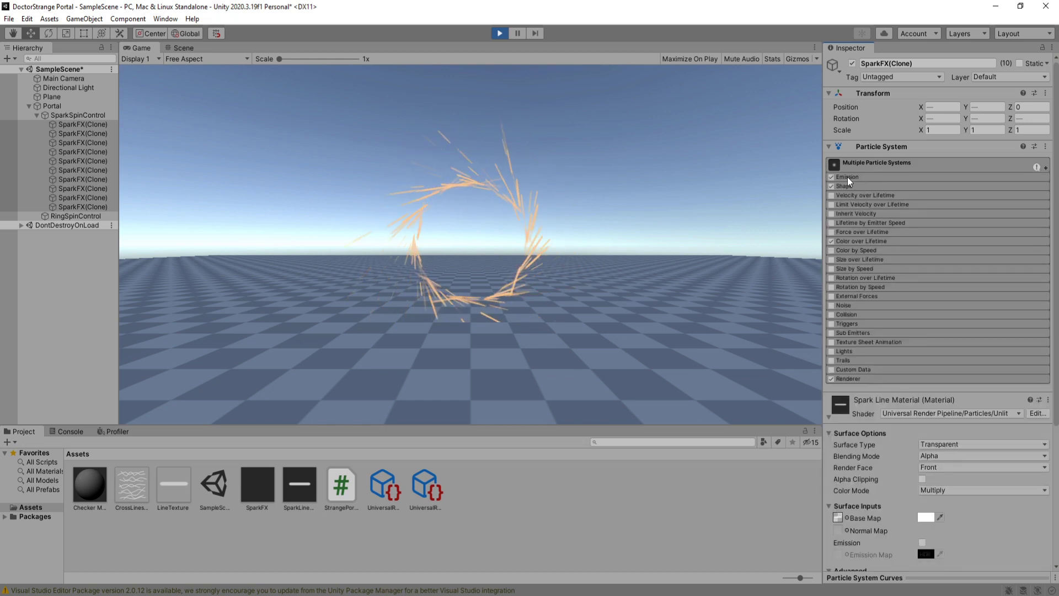
pyautogui.click(847, 177)
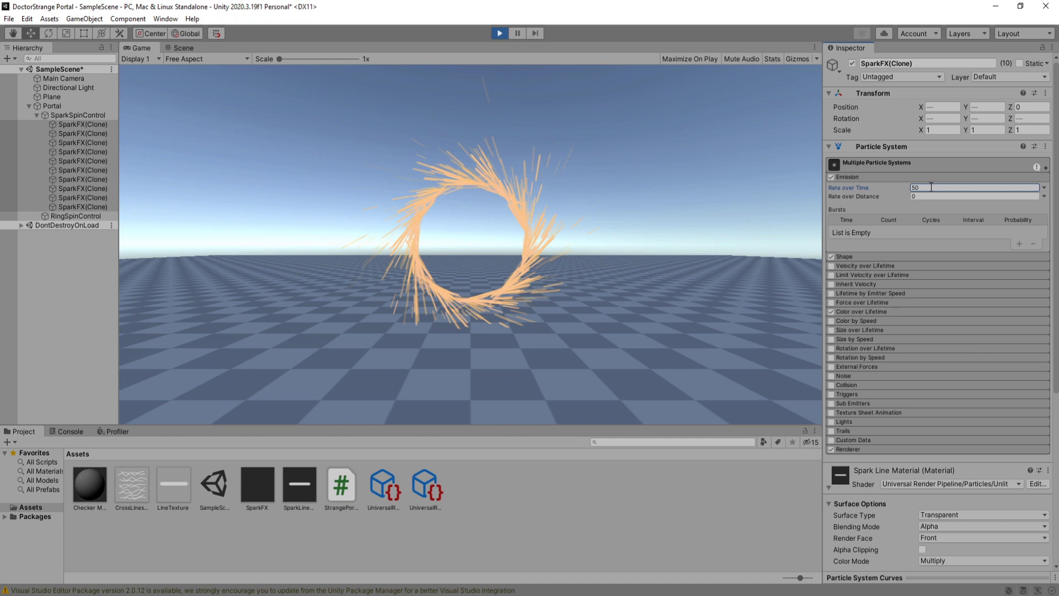
pyautogui.click(853, 176)
# Recolour the Color over Lifetime gradient with an orange start key and a white end key
pyautogui.click(871, 242)
pyautogui.click(960, 252)
pyautogui.click(144, 93)
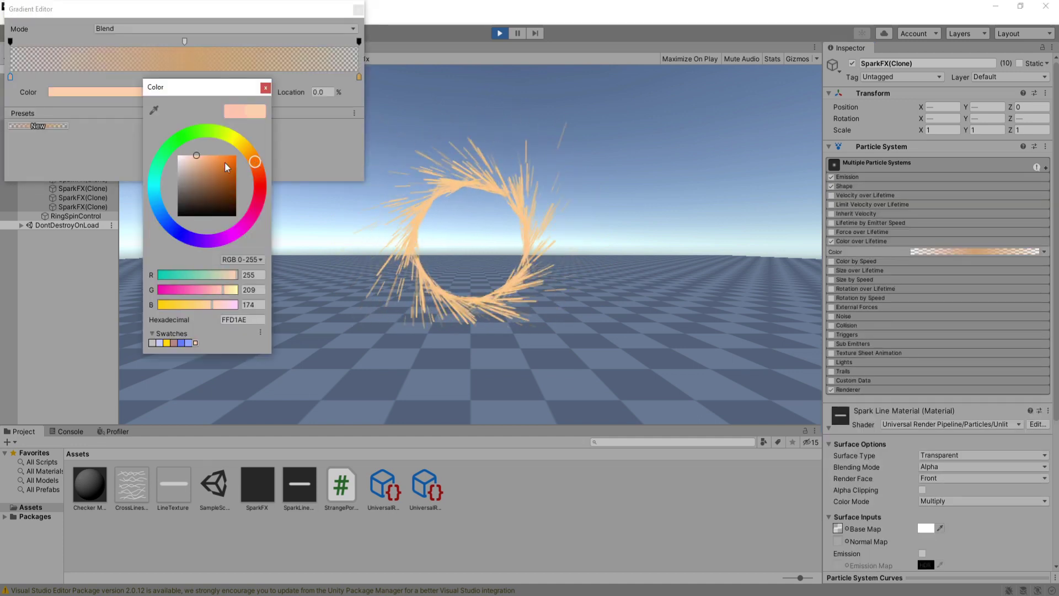
pyautogui.moveTo(225, 162); pyautogui.dragTo(238, 154)
pyautogui.moveTo(257, 170); pyautogui.dragTo(247, 150)
pyautogui.click(359, 79)
pyautogui.click(248, 92)
pyautogui.moveTo(321, 152); pyautogui.dragTo(329, 167)
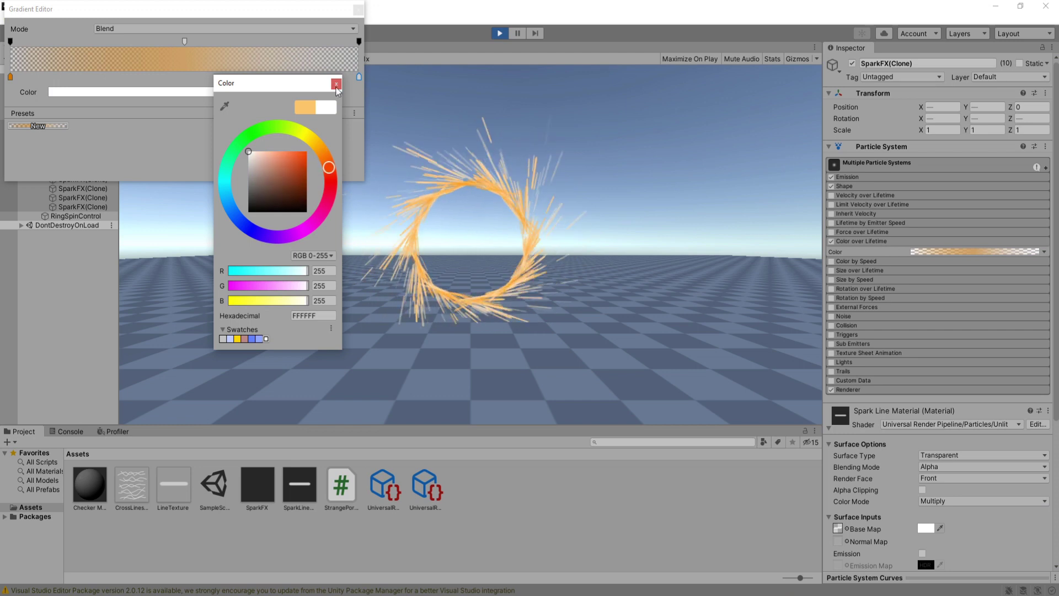
pyautogui.click(968, 276)
# Preview the Portal at a scale of 3.3 and inspect the SparkFX prefab's particle settings
pyautogui.click(52, 106)
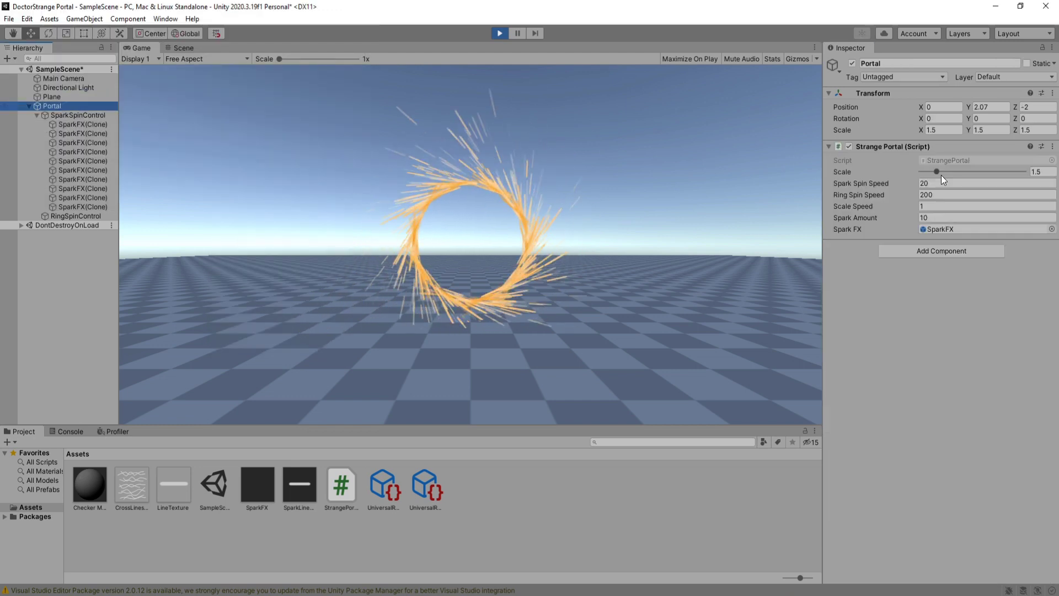
pyautogui.moveTo(941, 170); pyautogui.dragTo(956, 171)
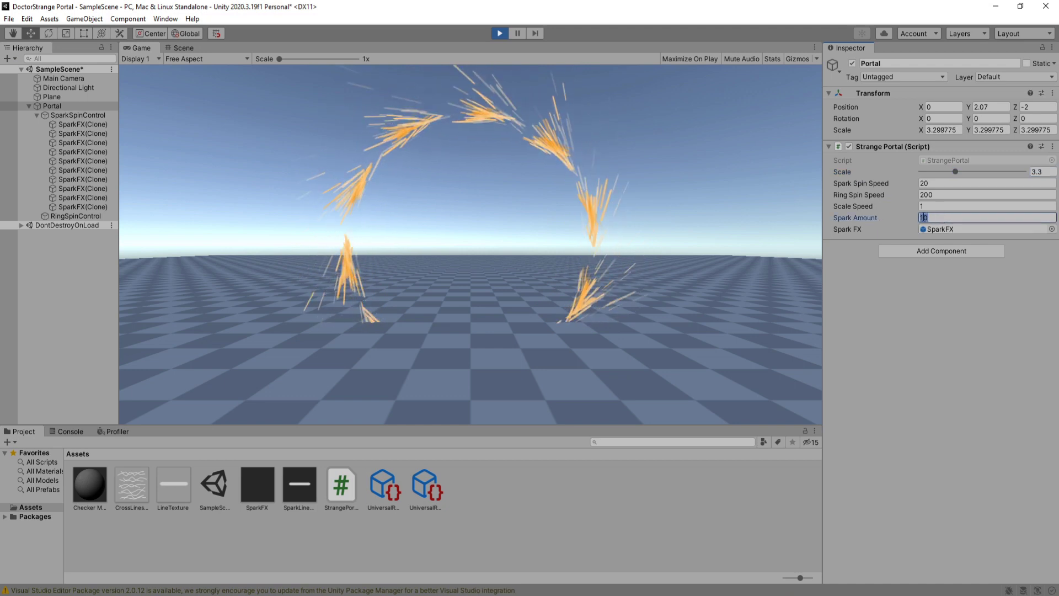
pyautogui.doubleClick(938, 229)
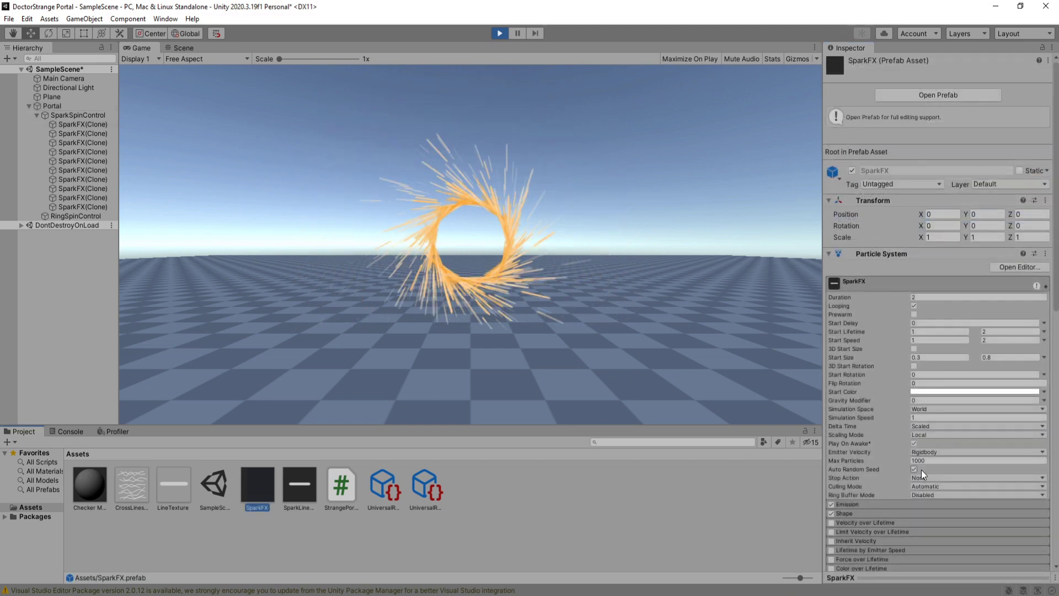
# Copy the Particle System component of the first SparkFX clone and paste its values into the SparkFX prefab
pyautogui.click(69, 124)
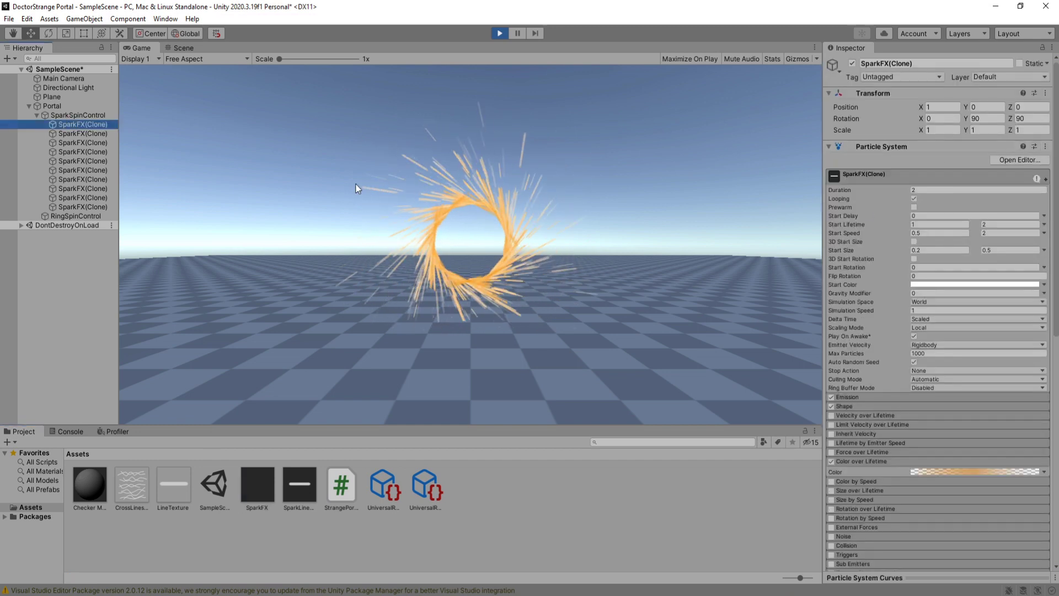
pyautogui.click(1046, 147)
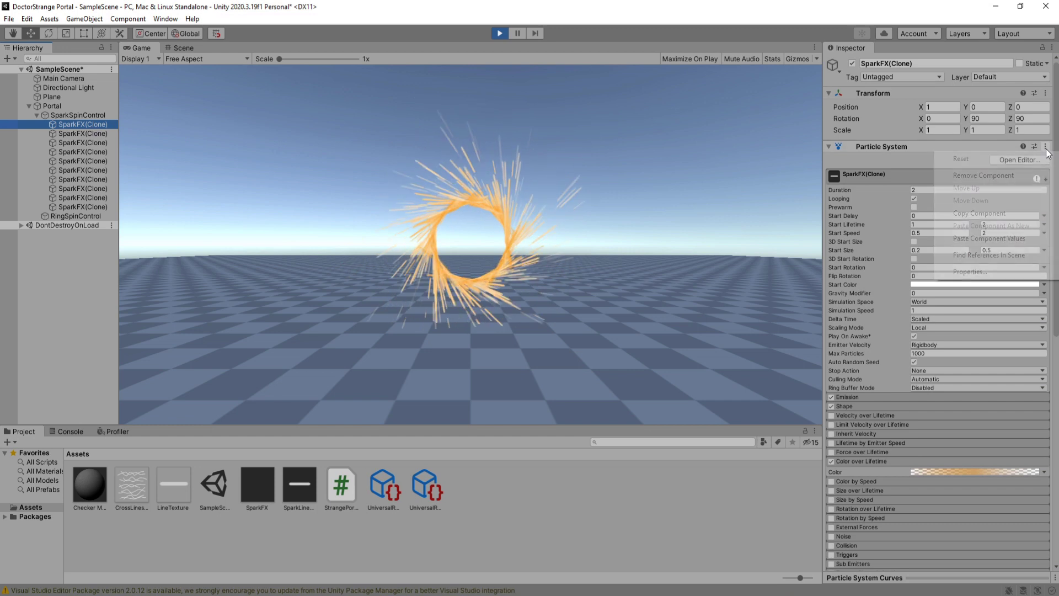
pyautogui.click(992, 214)
pyautogui.click(263, 486)
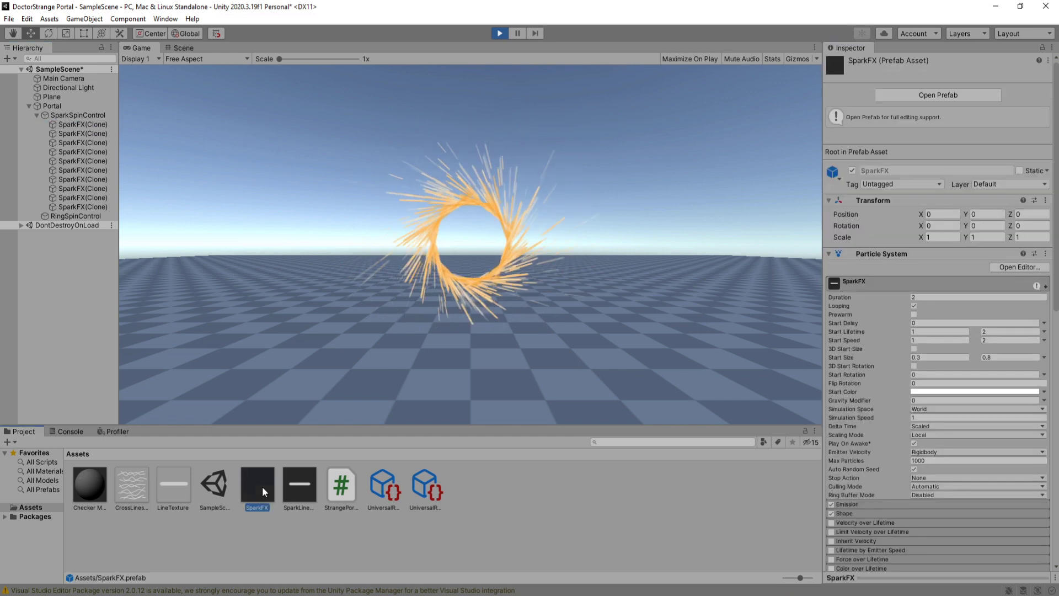
pyautogui.click(1045, 254)
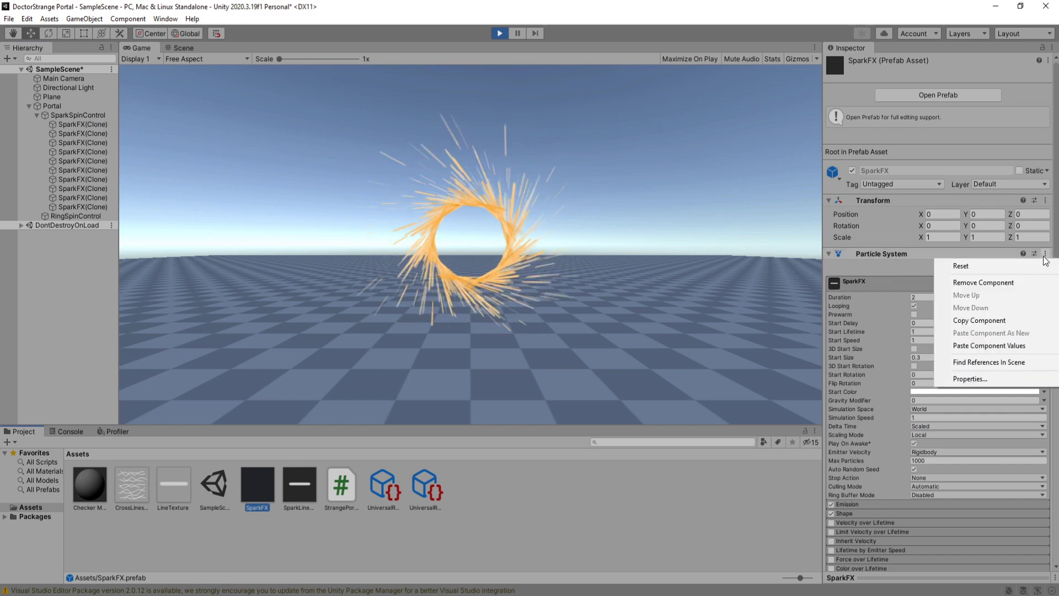
pyautogui.click(995, 345)
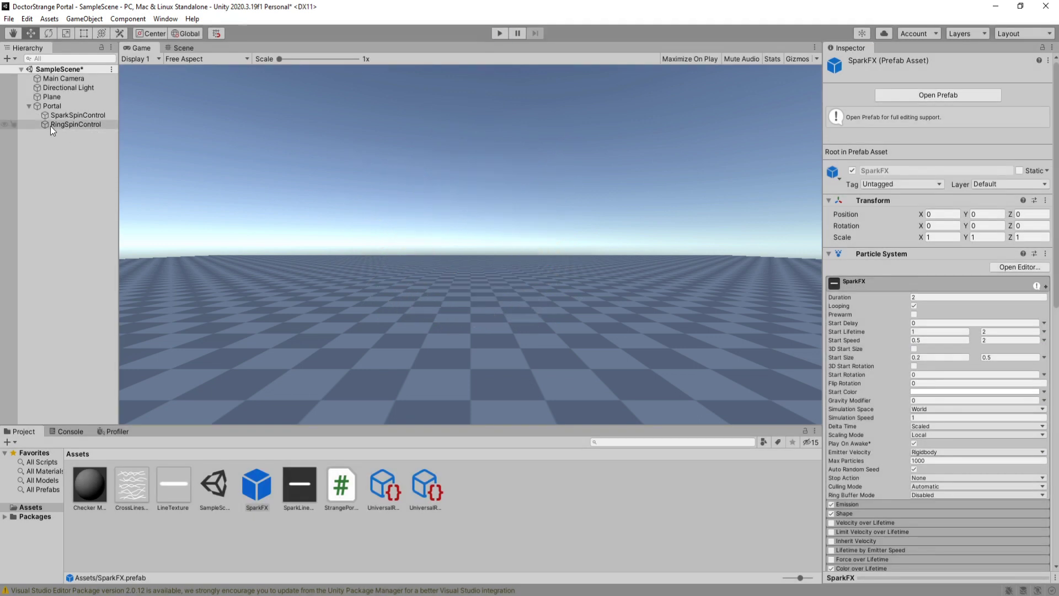
# Set the Portal's Spark Amount to 20 and test the scene with the Portal raised to a Y position of 2.18
pyautogui.click(59, 106)
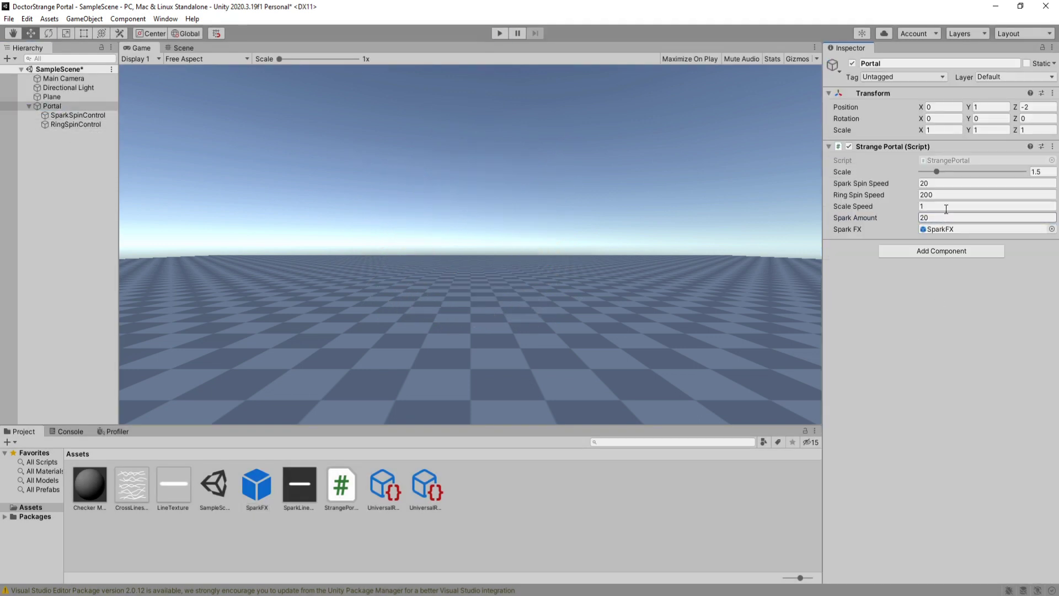
pyautogui.click(498, 34)
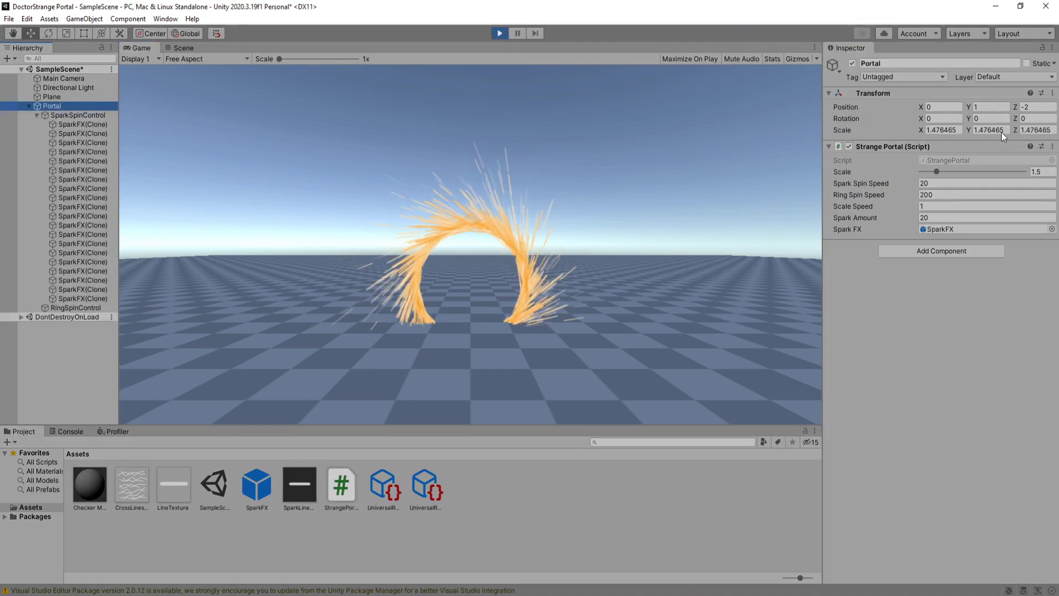
pyautogui.moveTo(969, 108); pyautogui.dragTo(992, 107)
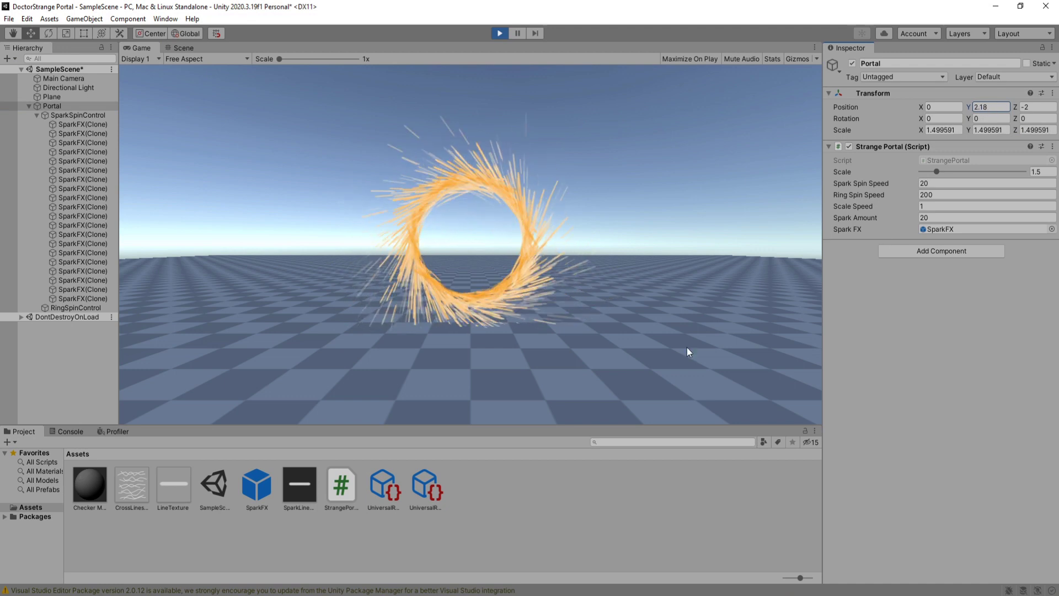
pyautogui.hotkey('ctrl', 'p')
# Enable Collision on the SparkFX prefab with type World and bounce 0.1, and test it in Play mode
pyautogui.click(256, 485)
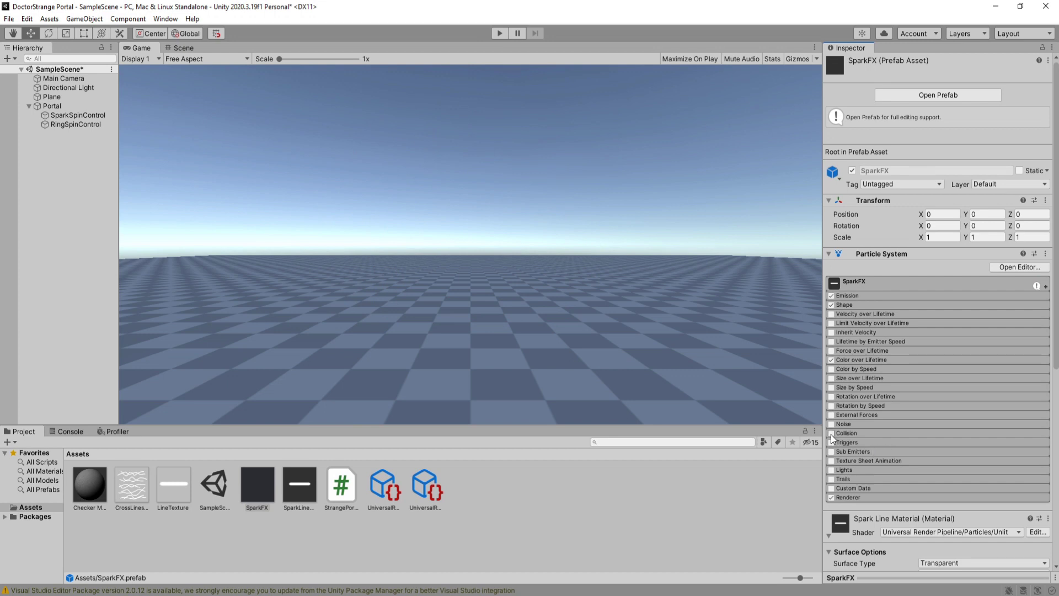
pyautogui.click(850, 434)
pyautogui.scroll(-4, 882, 435)
pyautogui.click(934, 339)
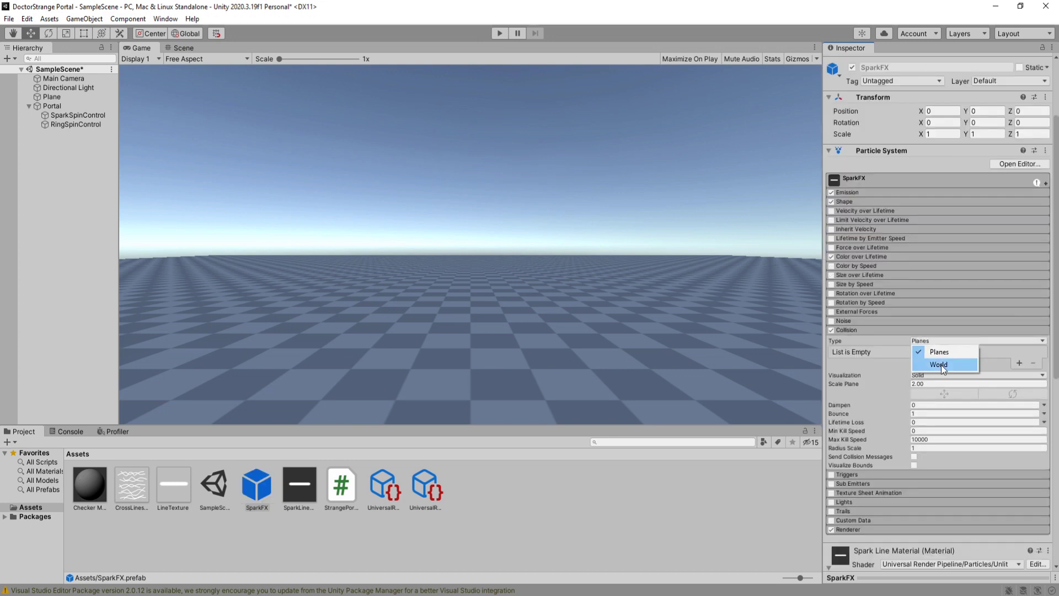
pyautogui.click(941, 365)
pyautogui.click(937, 359)
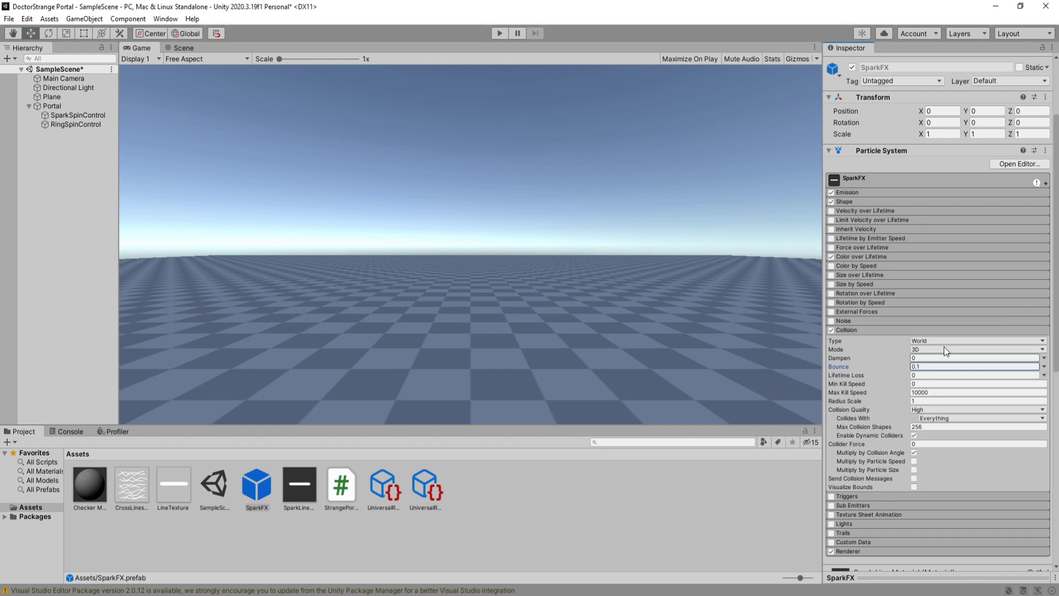
pyautogui.hotkey('ctrl', 'p')
# Add a Trail effect as a child of RingSpinControl and set its X position to 1
pyautogui.click(72, 106)
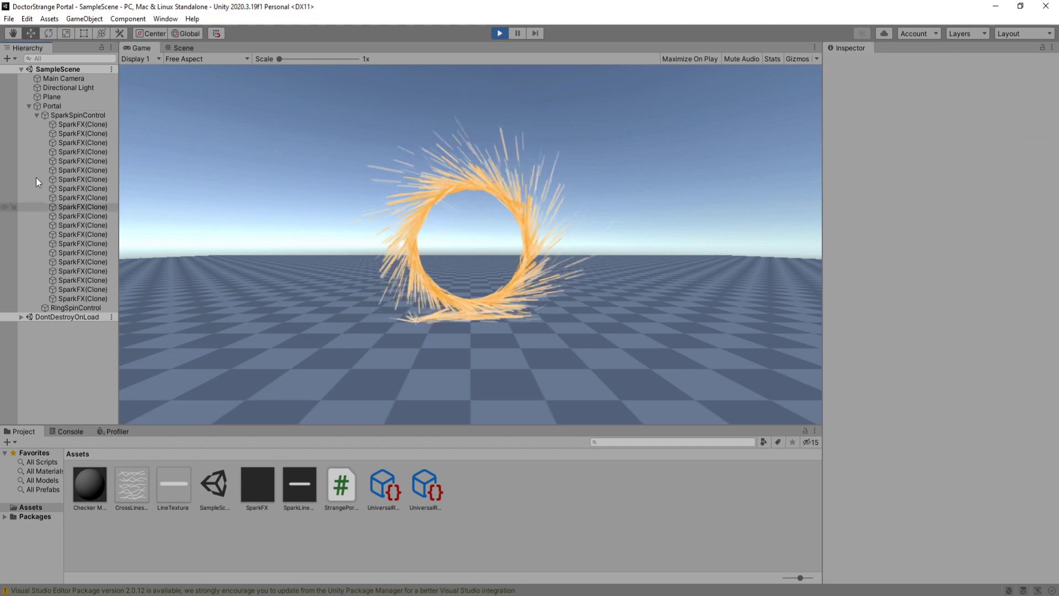
pyautogui.click(36, 115)
pyautogui.click(81, 116)
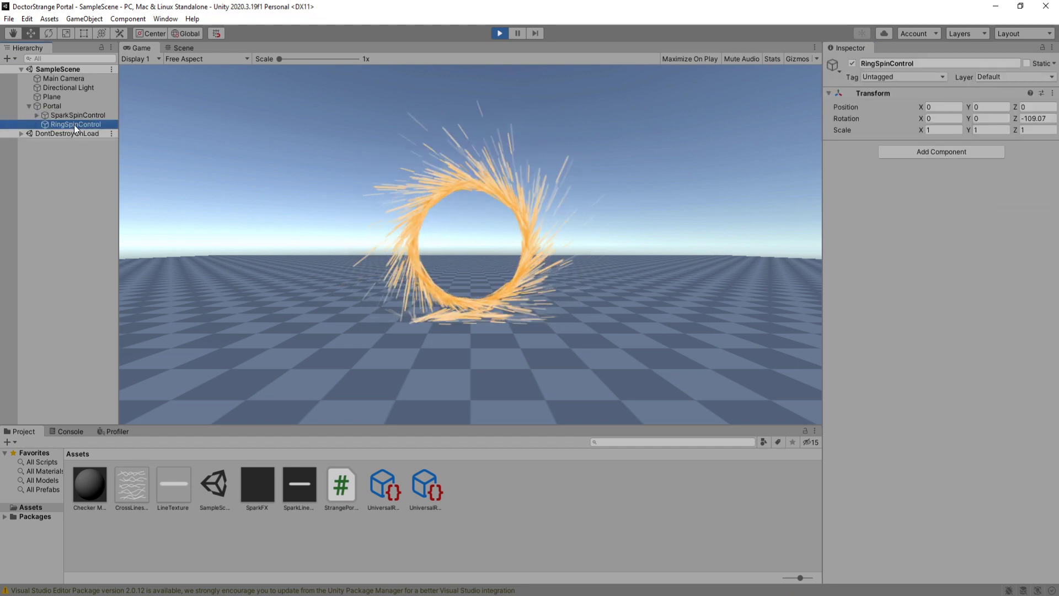
pyautogui.rightClick(75, 125)
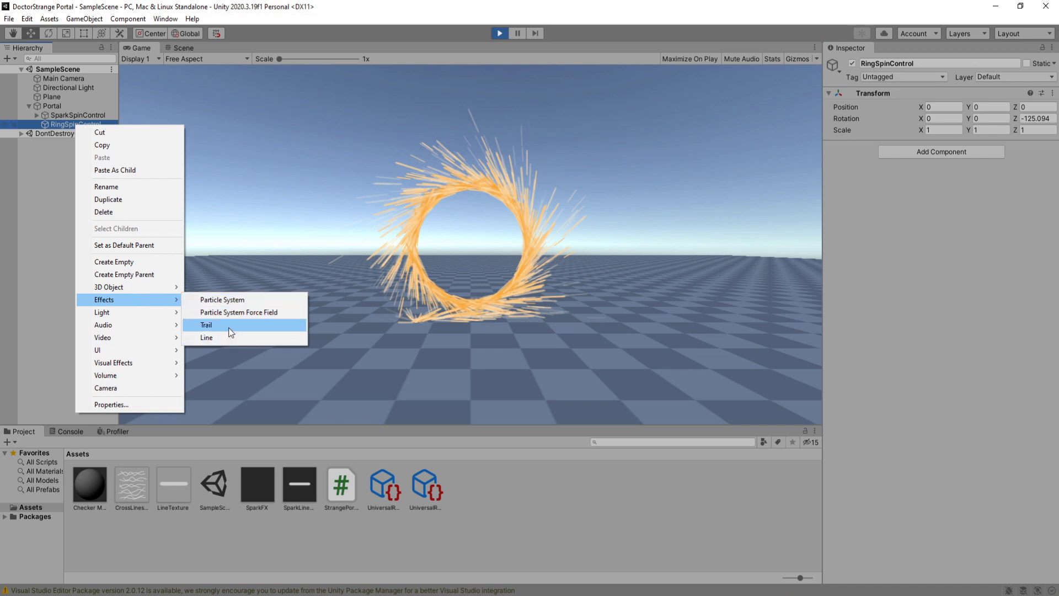
pyautogui.click(207, 325)
pyautogui.click(87, 203)
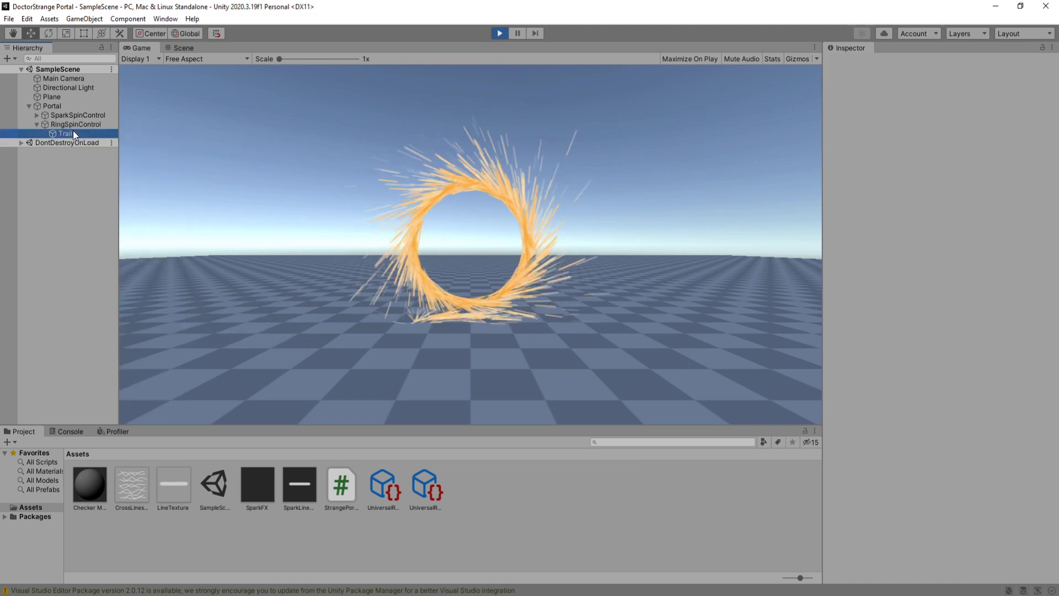
pyautogui.click(73, 133)
pyautogui.click(943, 106)
pyautogui.write('1')
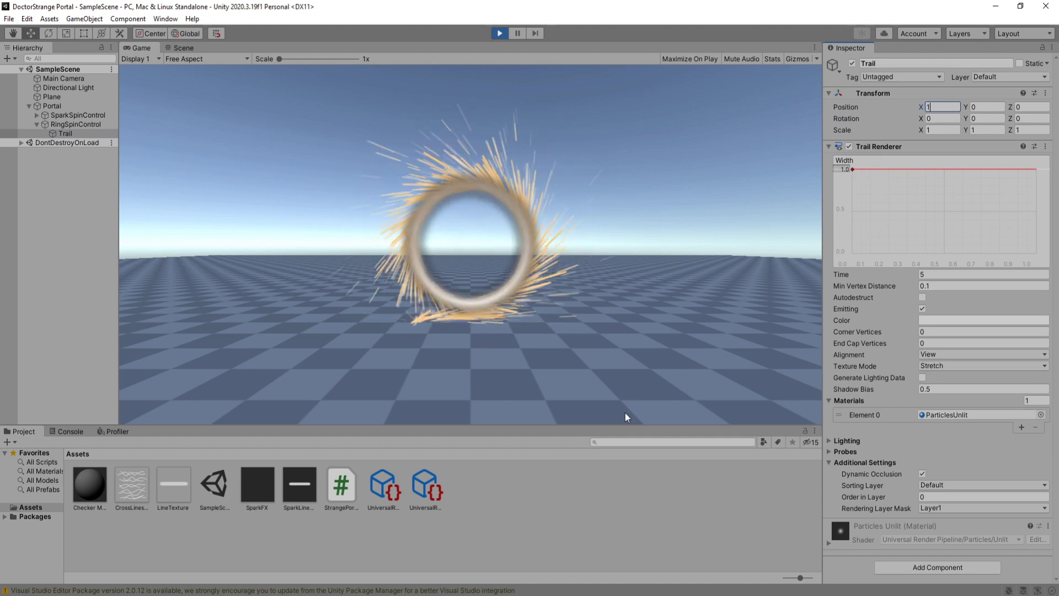
# Create a new material named TrailMaterial in the Assets folder
pyautogui.click(131, 488)
pyautogui.rightClick(131, 489)
pyautogui.moveTo(188, 186)
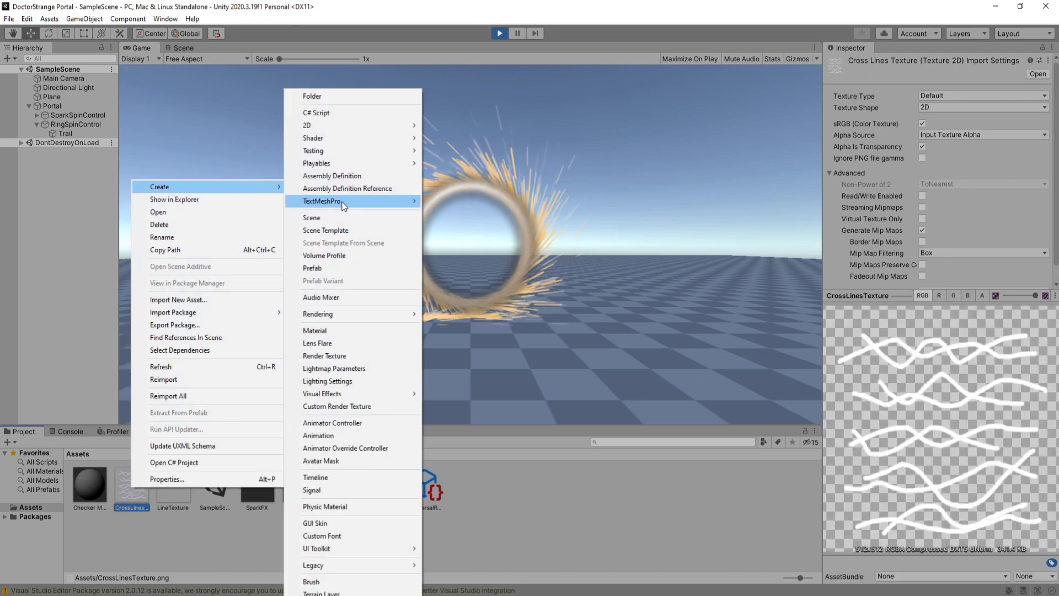
pyautogui.click(351, 328)
pyautogui.write('TrailMaterial')
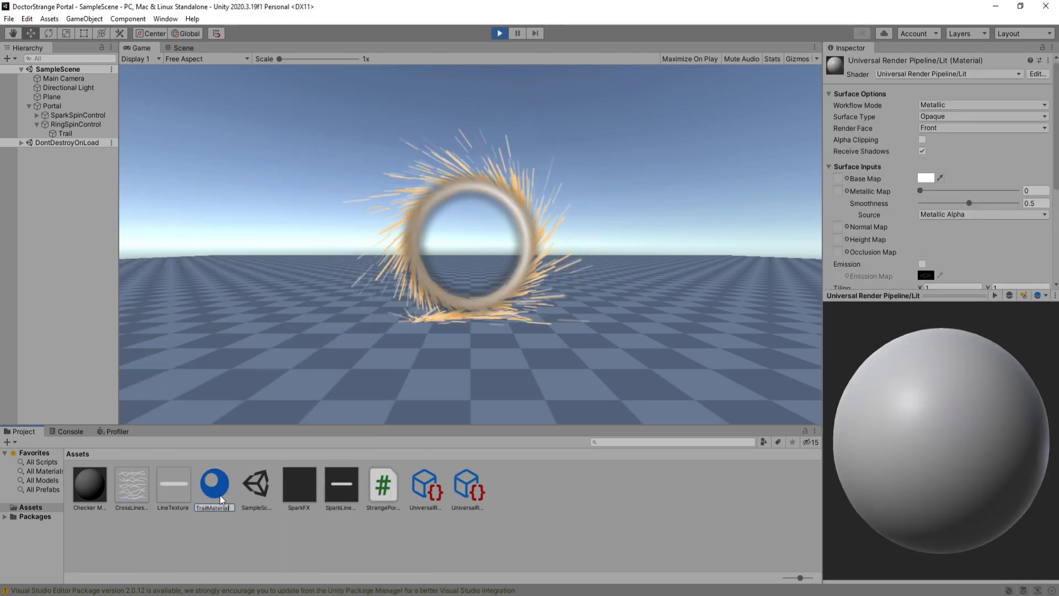
pyautogui.press('Return')
# Give TrailMaterial the Universal Render Pipeline/Particles/Unlit shader, a Transparent surface type and CrossLinesTexture as its base map
pyautogui.click(946, 73)
pyautogui.click(929, 141)
pyautogui.click(923, 131)
pyautogui.click(916, 131)
pyautogui.scroll(-3, 883, 149)
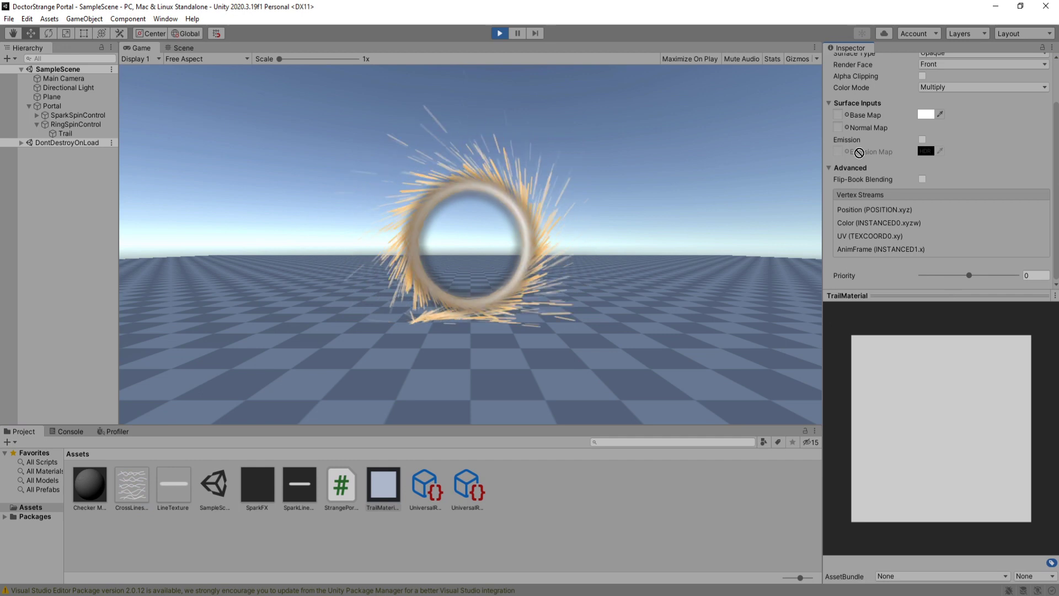
pyautogui.scroll(3, 888, 155)
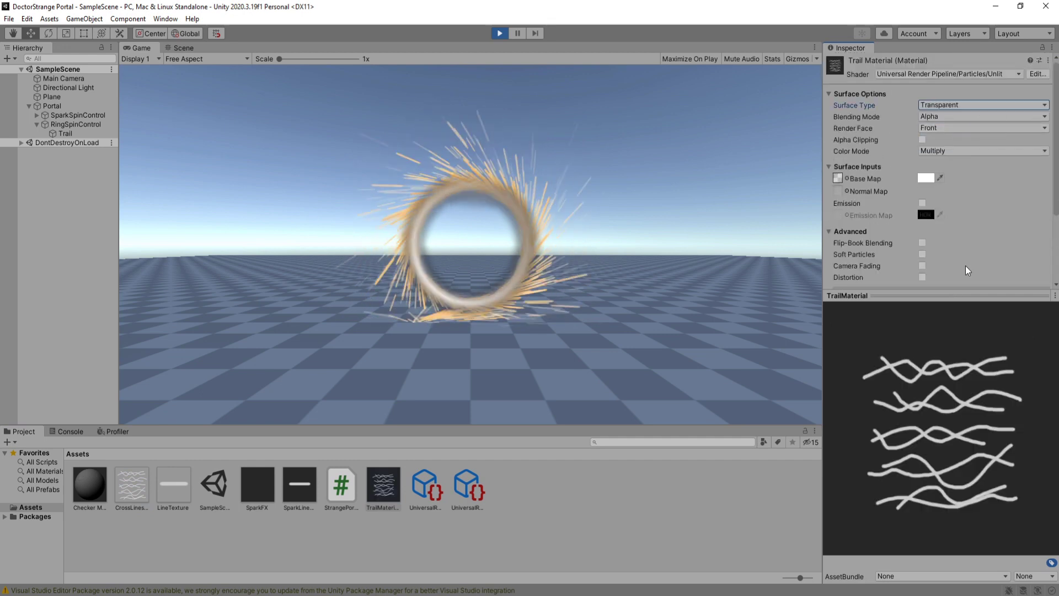
# Assign TrailMaterial to the Trail's renderer and inspect the ring up close in the Scene view
pyautogui.click(65, 133)
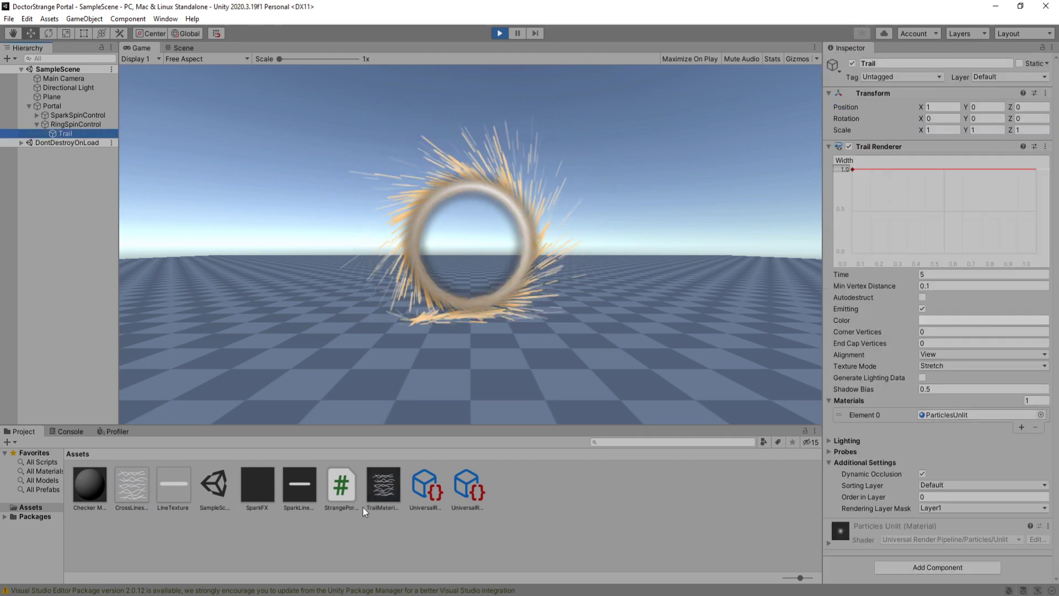
pyautogui.moveTo(380, 499); pyautogui.dragTo(955, 416)
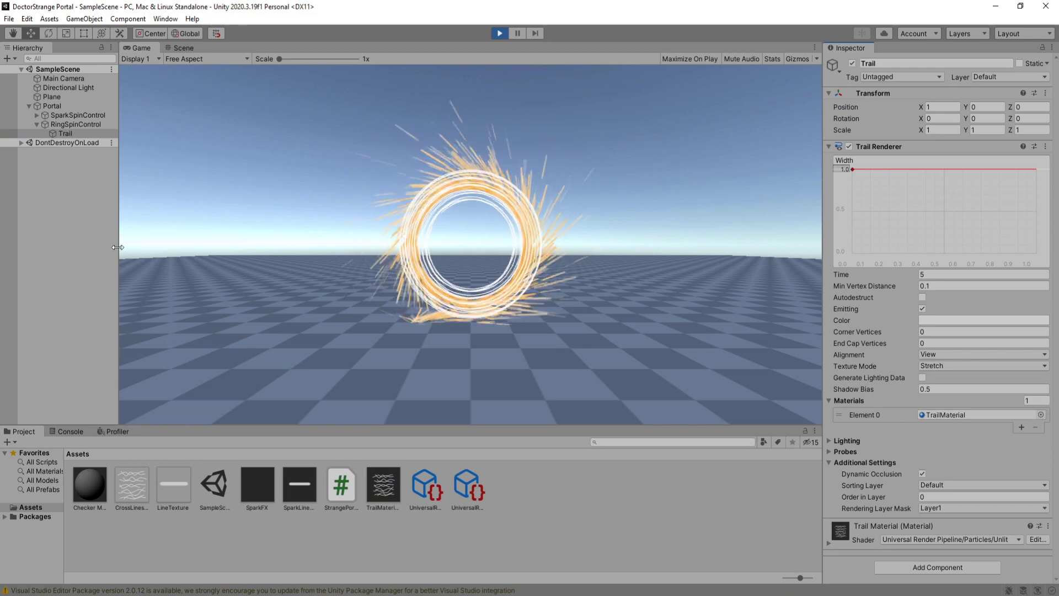
pyautogui.click(82, 246)
pyautogui.click(561, 230)
pyautogui.click(185, 49)
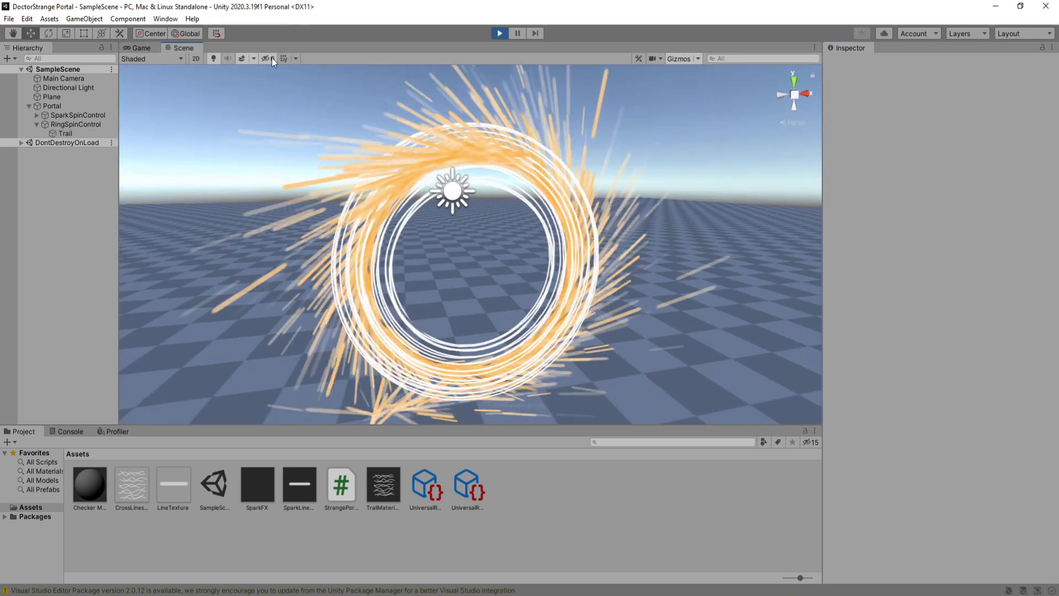
pyautogui.keyDown('alt'); pyautogui.moveTo(513, 215); pyautogui.dragTo(557, 209); pyautogui.keyUp('alt')
pyautogui.moveTo(558, 209); pyautogui.dragTo(516, 212, button='right')
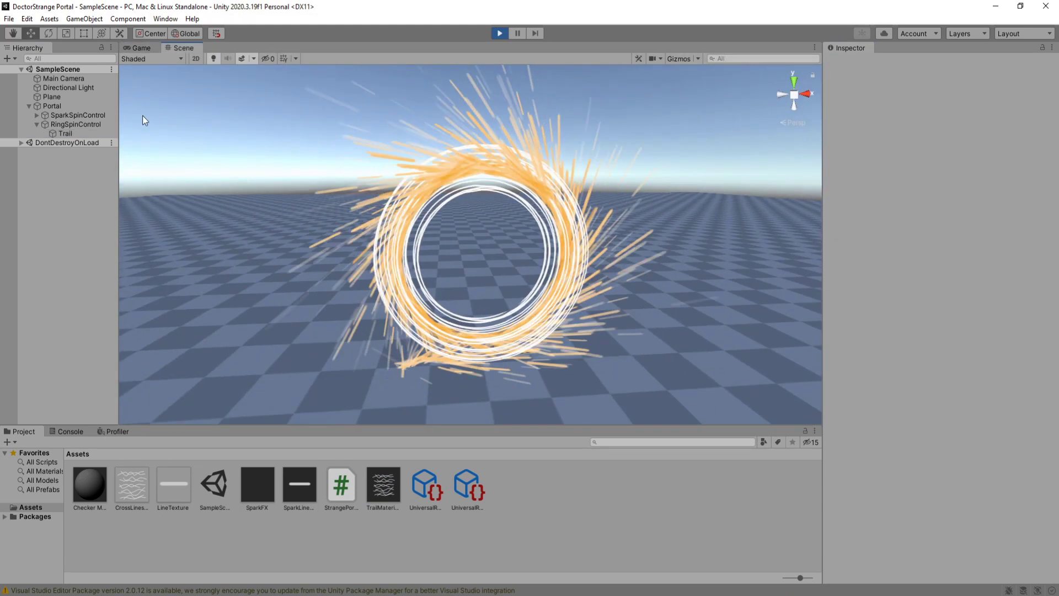
# Reduce the Trail's width to 0.4 and set its time to 1
pyautogui.click(66, 134)
pyautogui.click(844, 169)
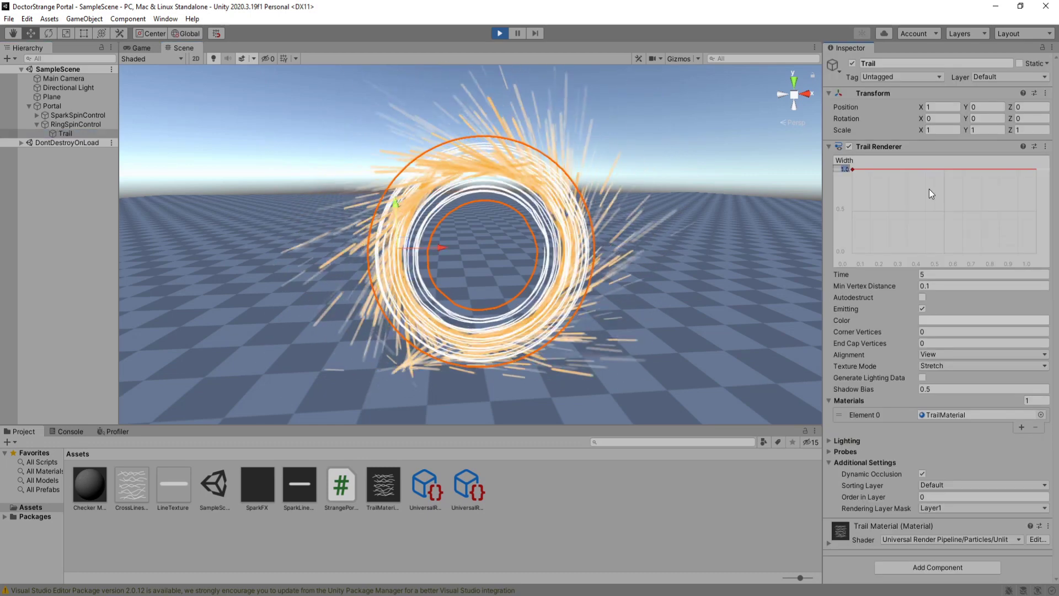
pyautogui.write('.5')
pyautogui.click(149, 49)
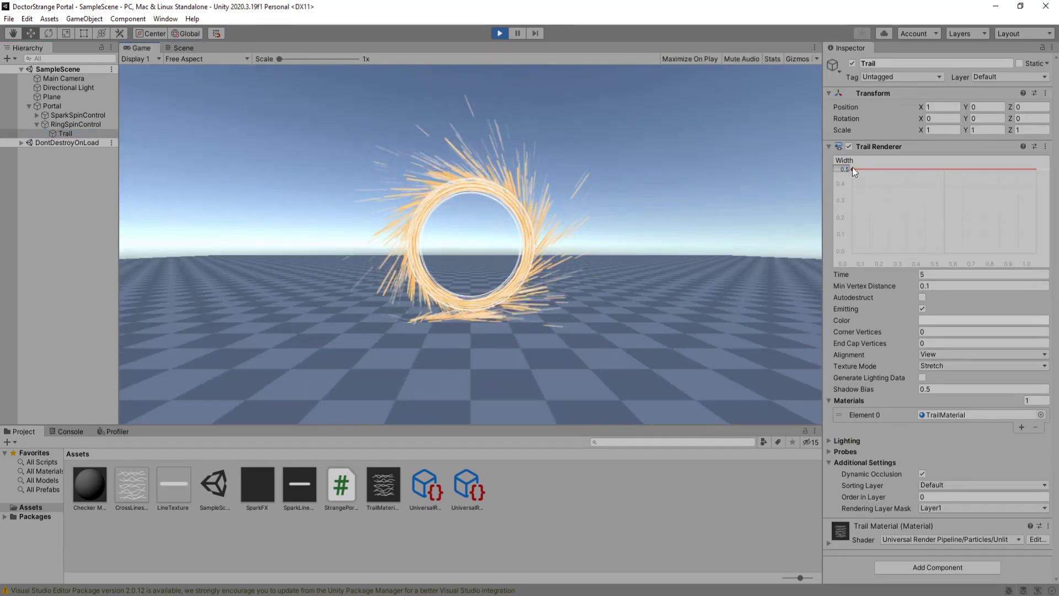
pyautogui.write('0.24')
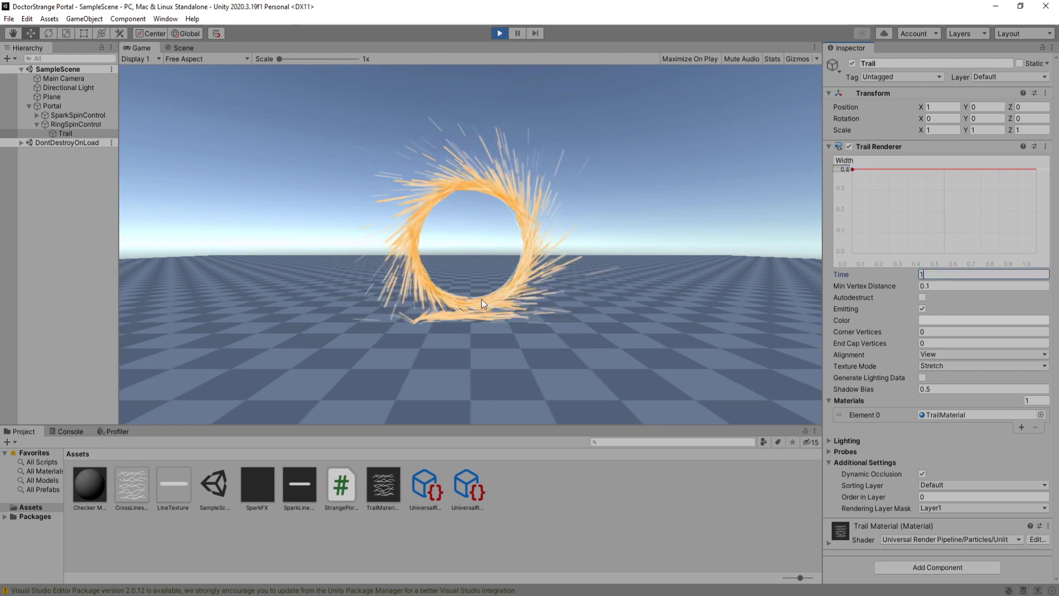
pyautogui.write('1')
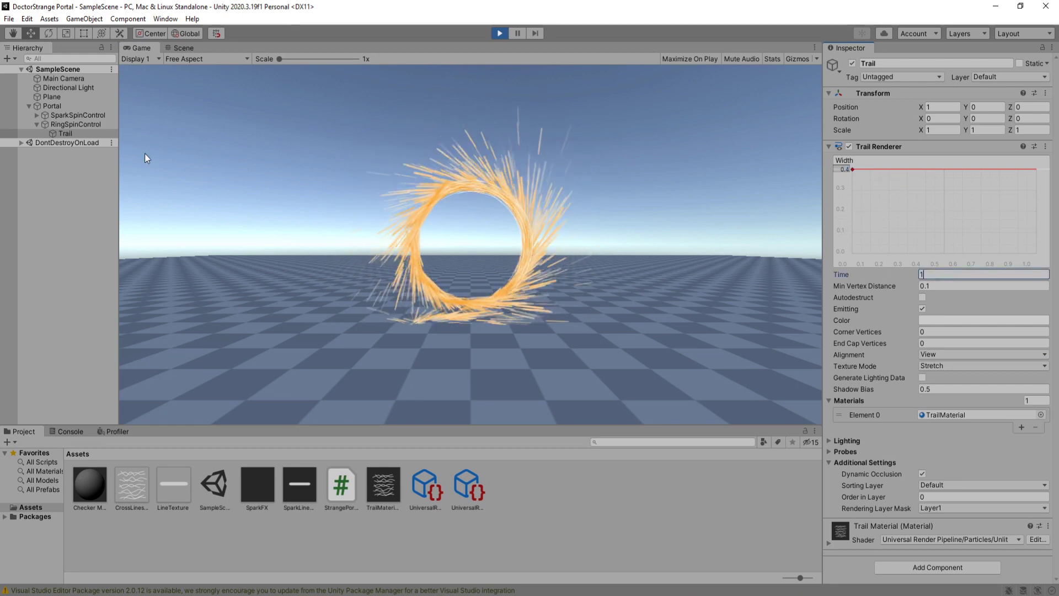
# Deactivate SparkSpinControl to isolate the ring, and set the Trail's time to 1.5
pyautogui.click(78, 115)
pyautogui.click(853, 64)
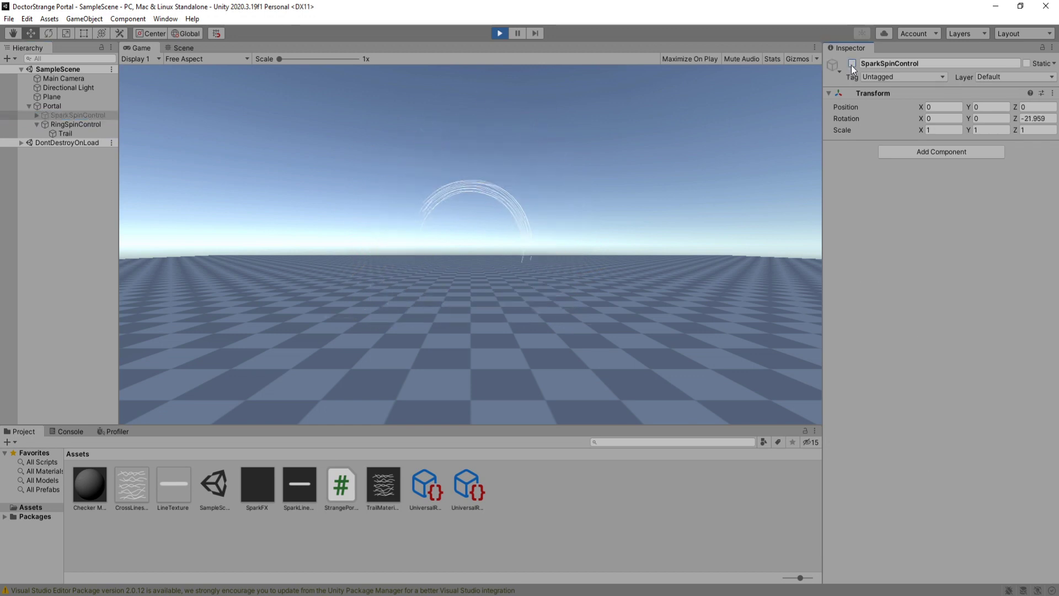
pyautogui.click(81, 135)
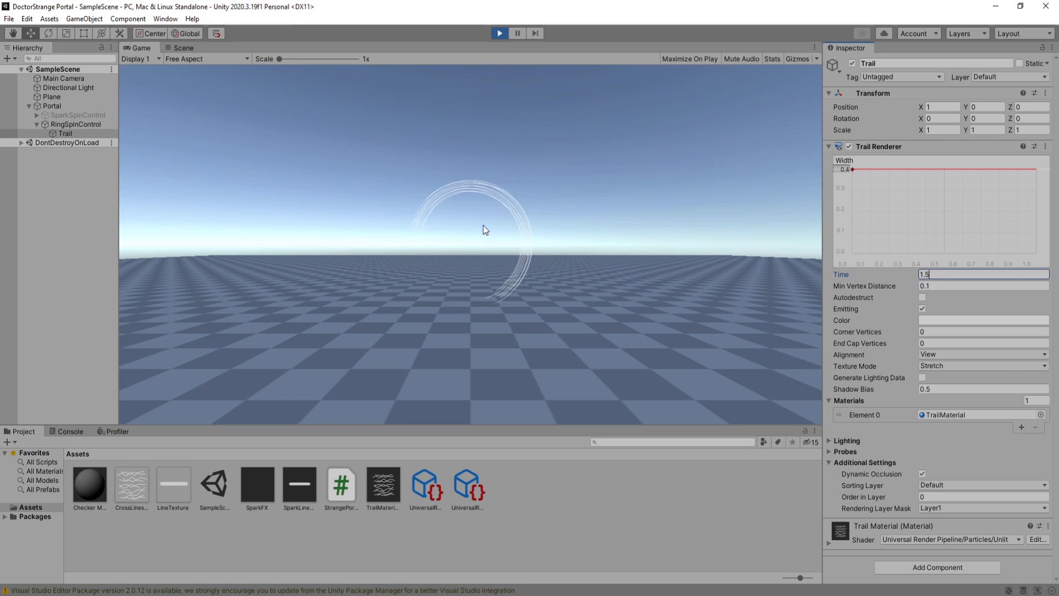
# Recolour the Trail's gradient with a red start key (FF2100) and an orange end key
pyautogui.click(936, 320)
pyautogui.click(104, 94)
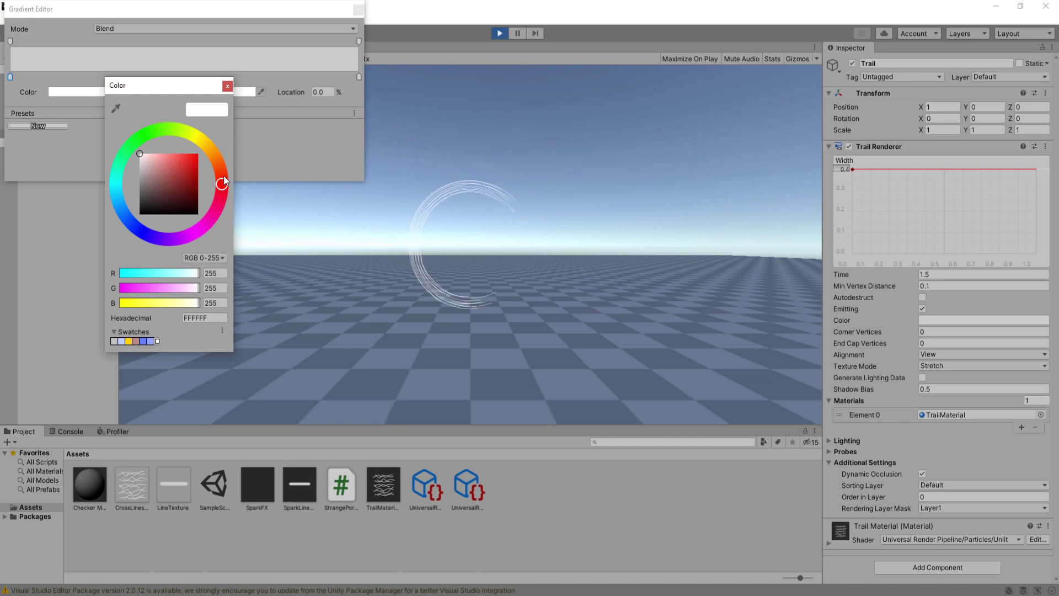
pyautogui.click(193, 163)
pyautogui.click(225, 85)
pyautogui.click(359, 77)
pyautogui.click(207, 92)
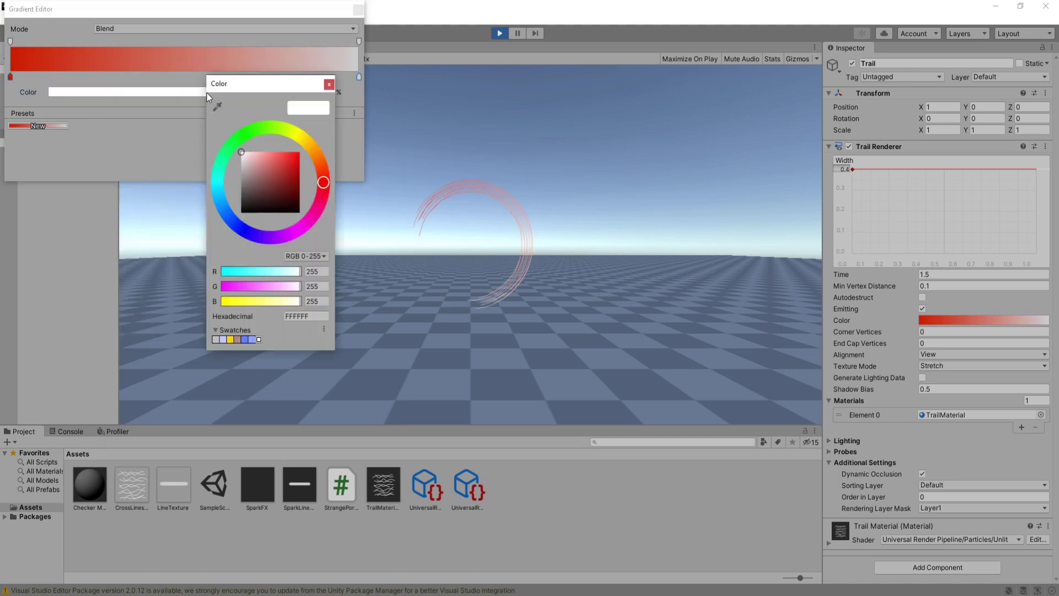
pyautogui.click(293, 157)
pyautogui.click(329, 84)
pyautogui.click(376, 71)
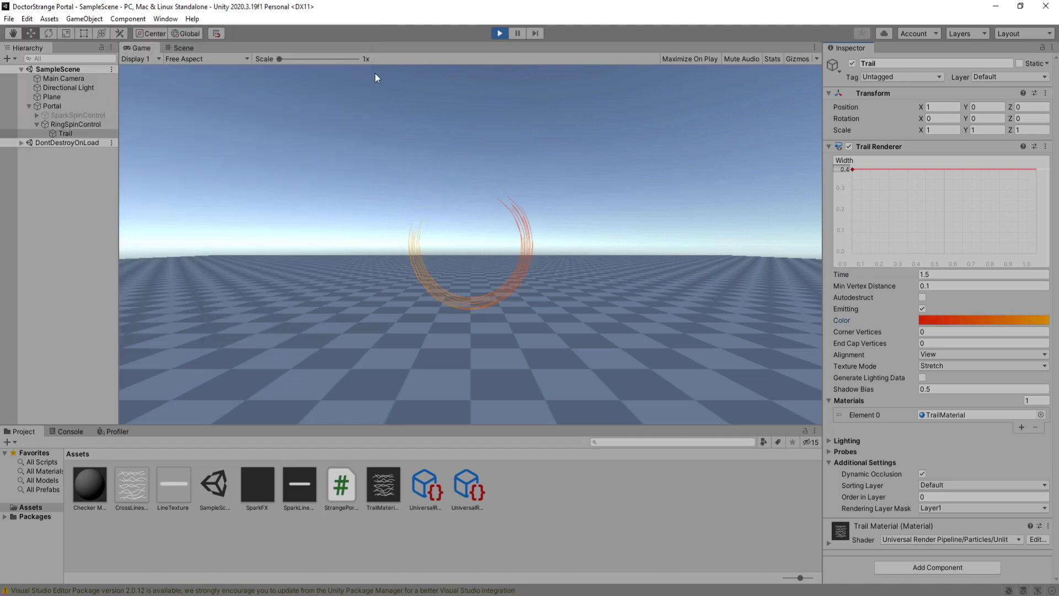
# Reactivate SparkSpinControl and change the start key of the Trail's gradient to yellow
pyautogui.click(71, 130)
pyautogui.click(93, 95)
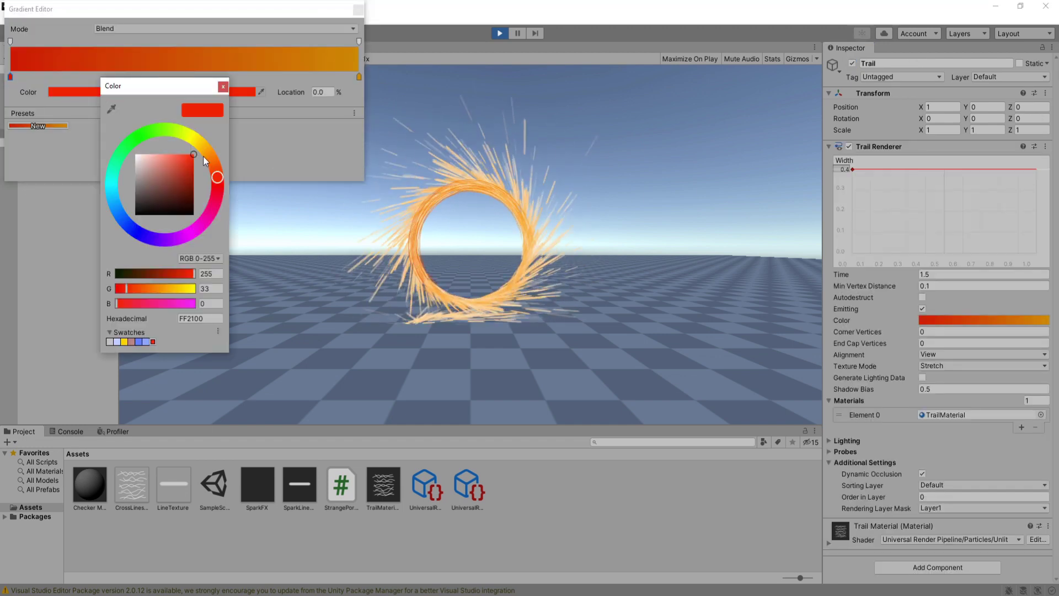
pyautogui.click(200, 153)
pyautogui.click(225, 85)
pyautogui.click(359, 10)
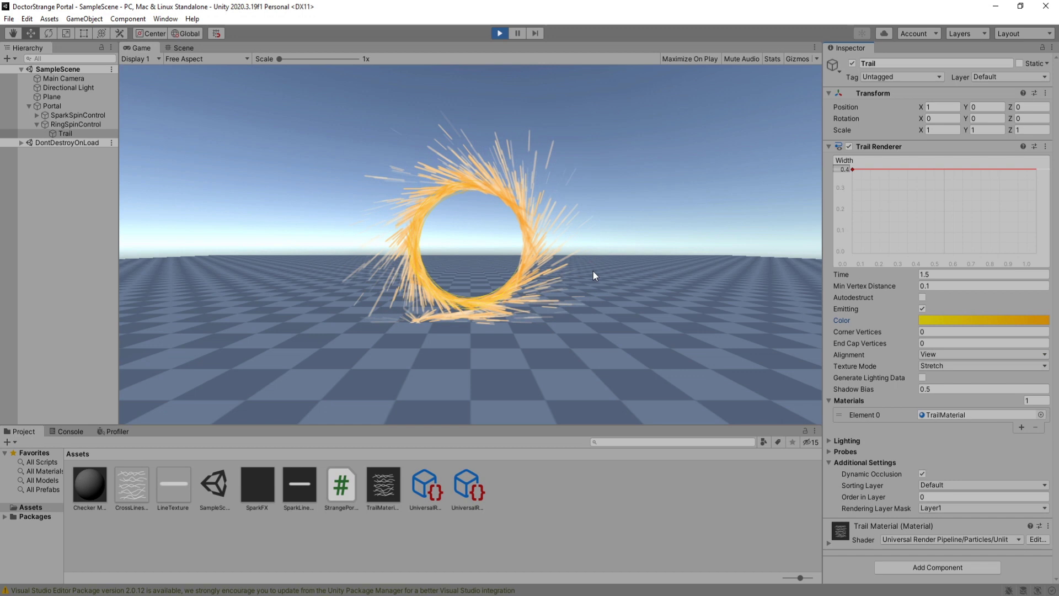
# Add a Particle System as a child of RingSpinControl and name it Fire
pyautogui.click(83, 125)
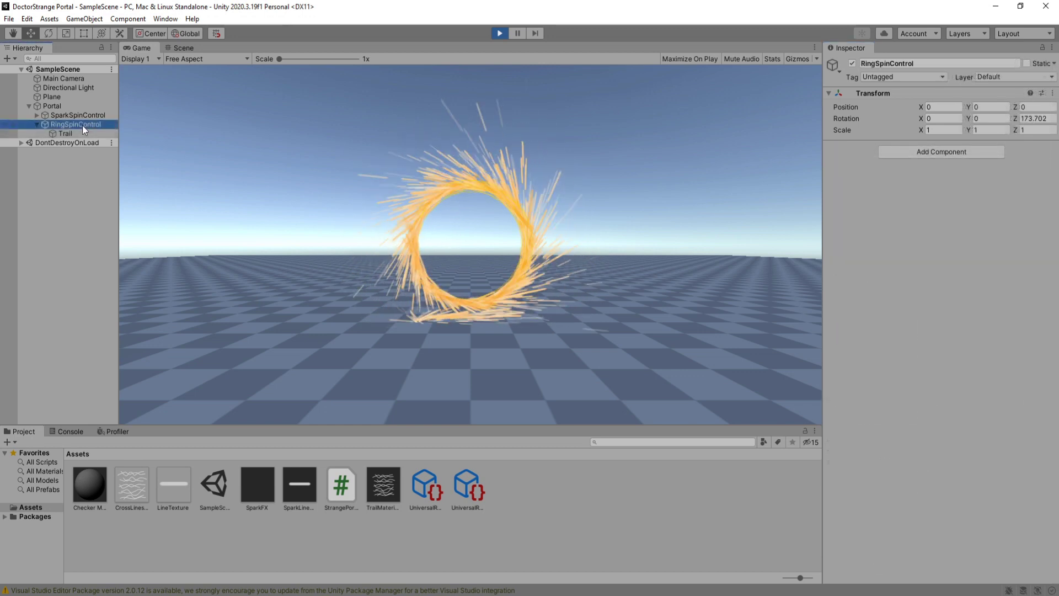
pyautogui.rightClick(82, 124)
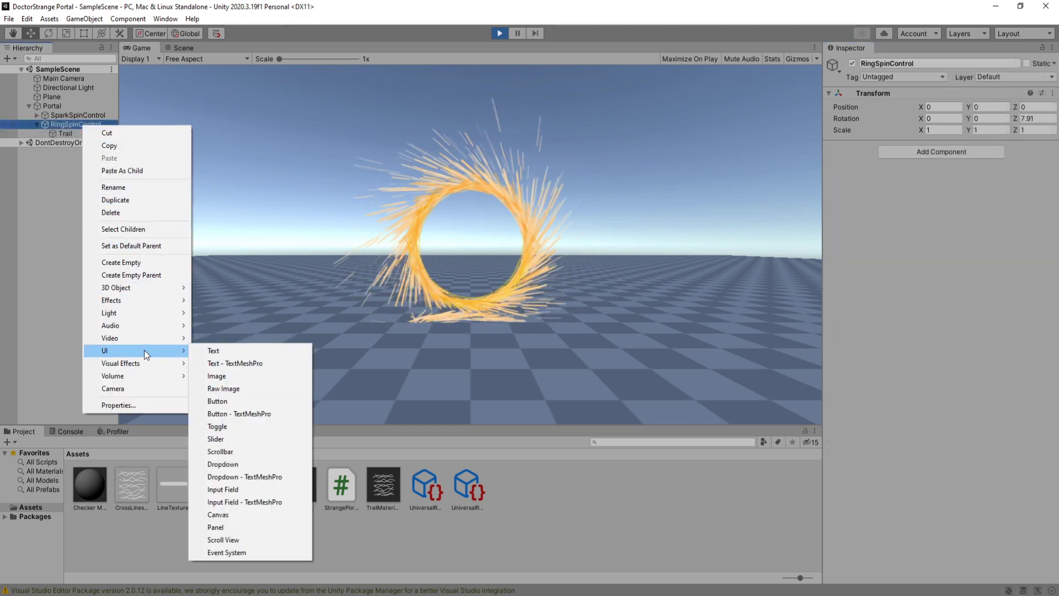
pyautogui.moveTo(149, 305)
pyautogui.click(230, 298)
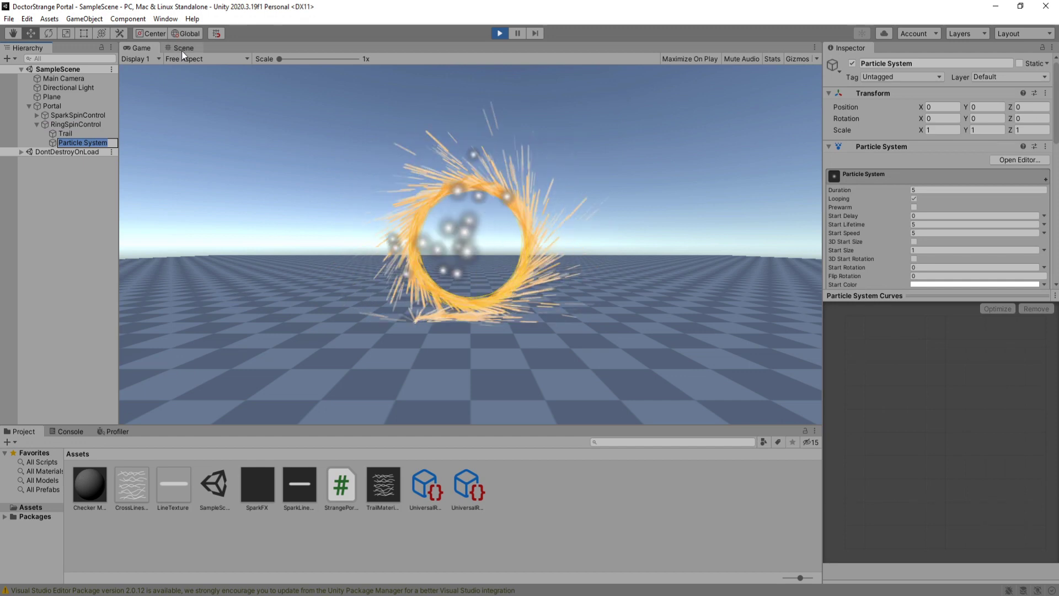
pyautogui.write('Fire')
pyautogui.press('Return')
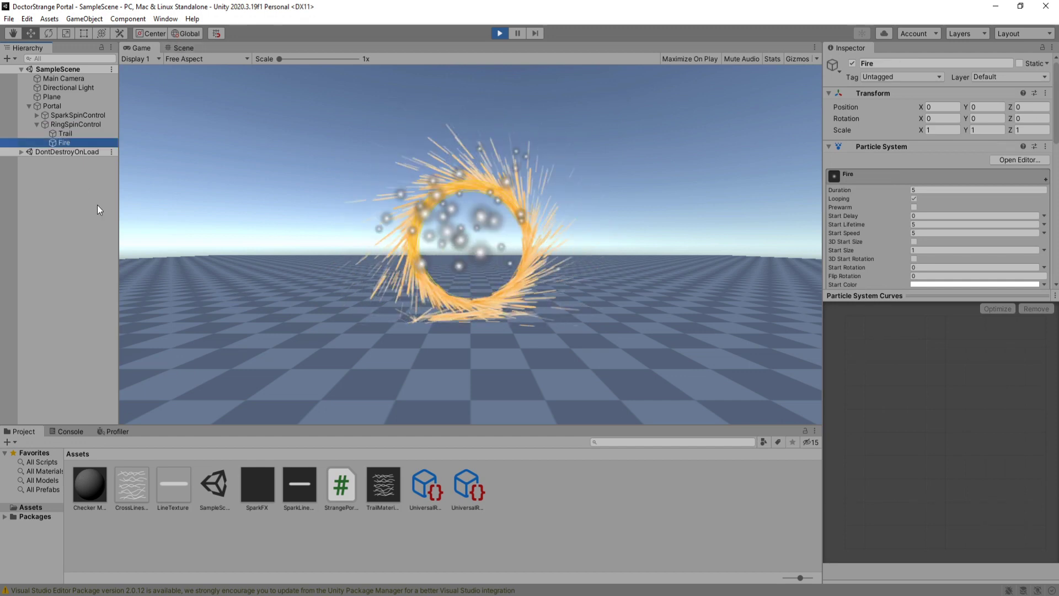
# Set Fire's X position to 1 and check its placement on the ring in the Scene view
pyautogui.click(939, 107)
pyautogui.write('1')
pyautogui.click(184, 48)
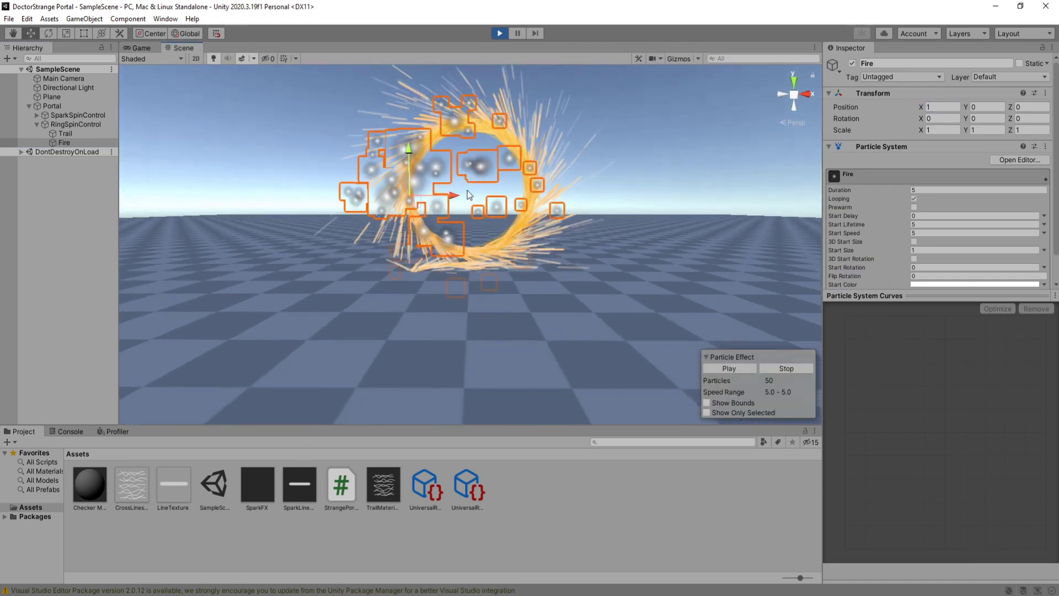
pyautogui.click(145, 48)
# Set Fire's emitter shape to Sphere with radius 0 and radius thickness 0
pyautogui.click(893, 296)
pyautogui.click(859, 175)
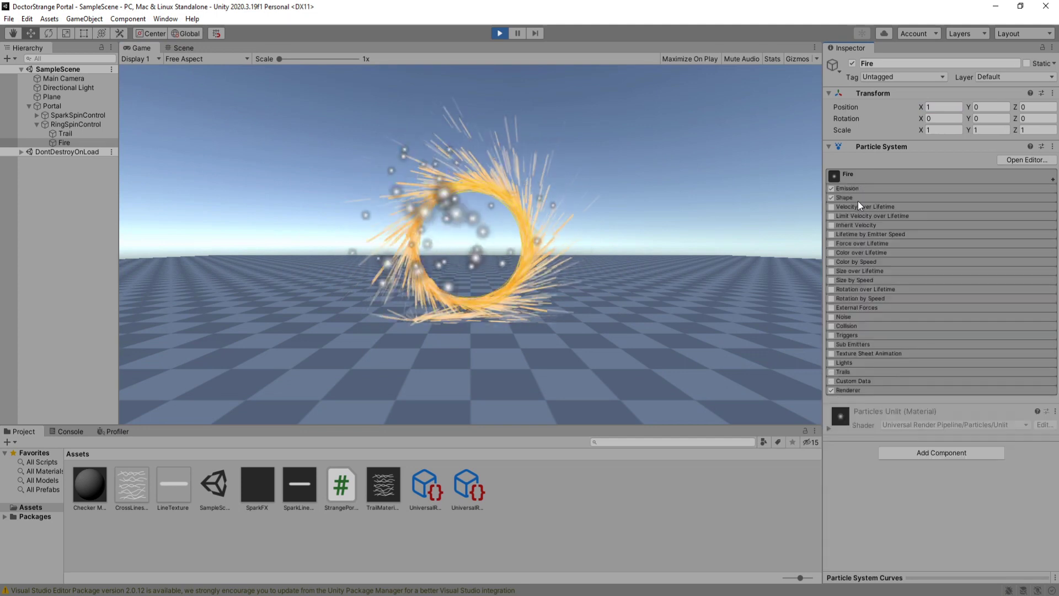
pyautogui.click(858, 197)
pyautogui.click(932, 209)
pyautogui.click(938, 219)
pyautogui.click(929, 218)
pyautogui.write('0')
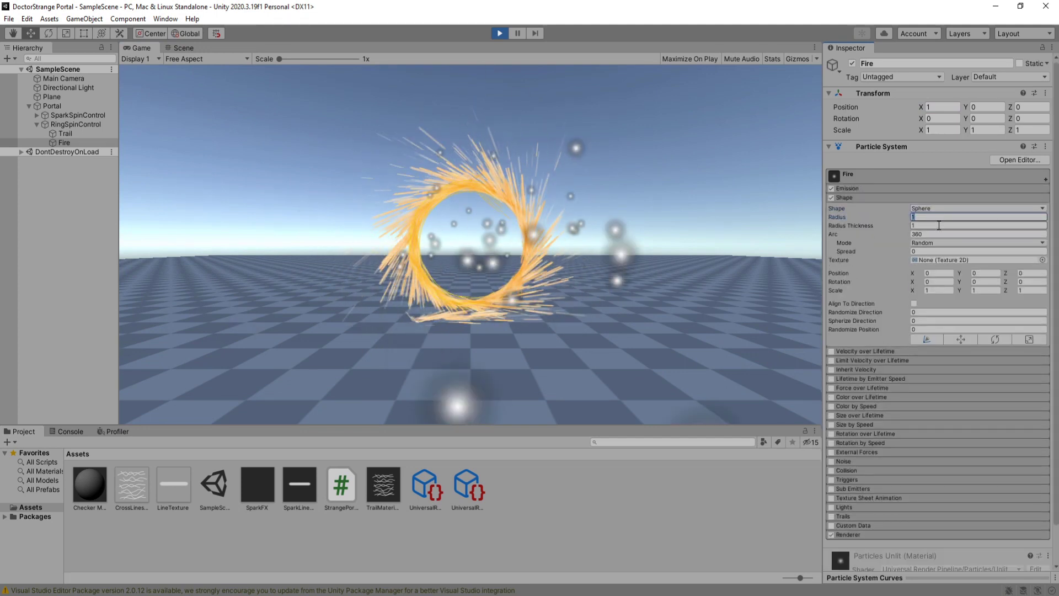
pyautogui.press('Tab')
pyautogui.write('0')
pyautogui.click(846, 198)
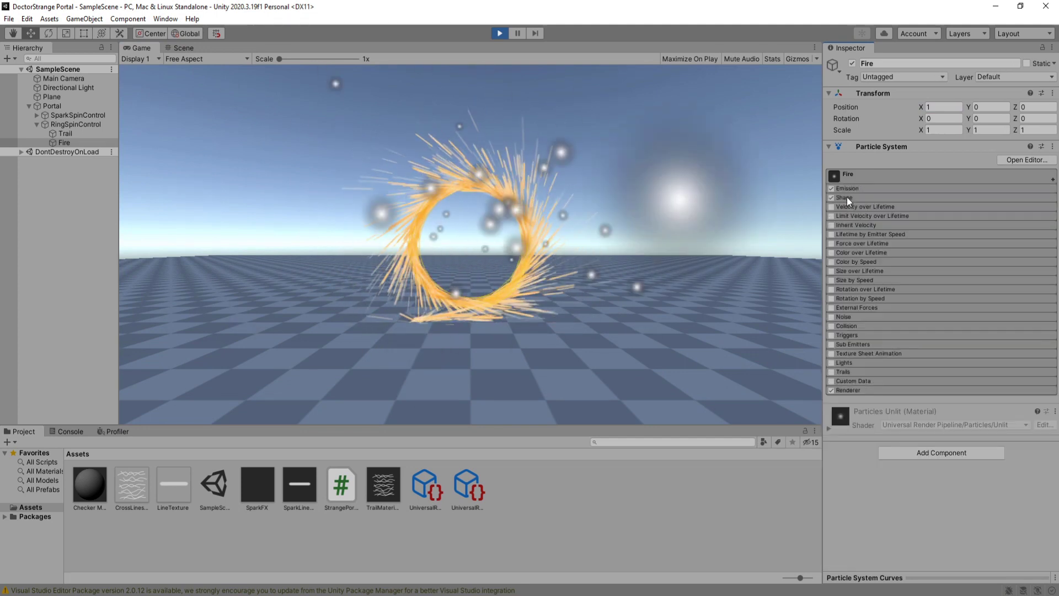
# Set the Fire particle system's duration to 2 while viewing it in the Scene view
pyautogui.click(184, 48)
pyautogui.moveTo(537, 239); pyautogui.dragTo(656, 261, button='right')
pyautogui.click(868, 176)
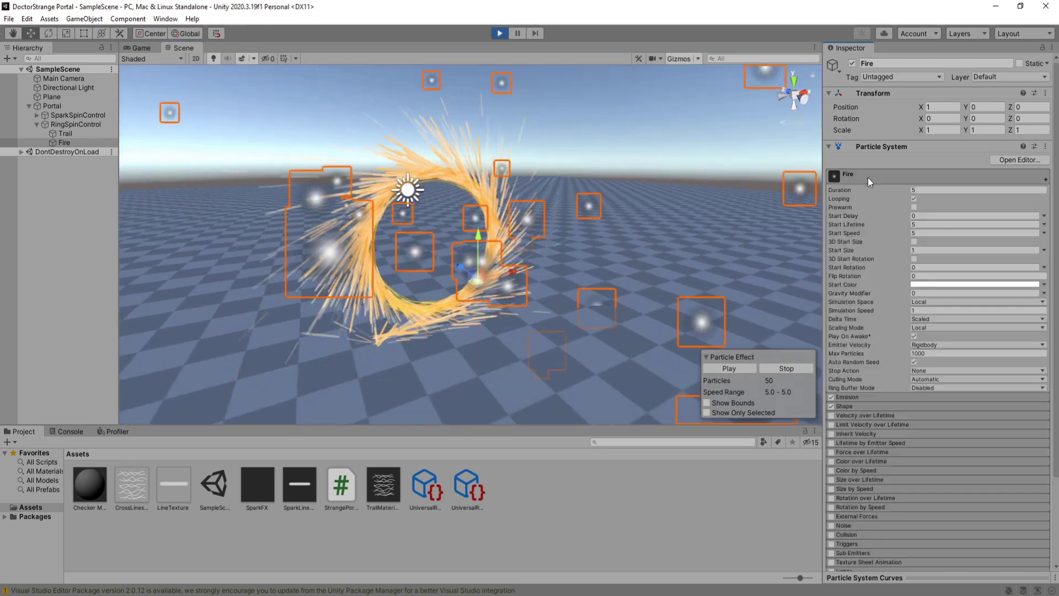
pyautogui.click(931, 190)
pyautogui.write('2')
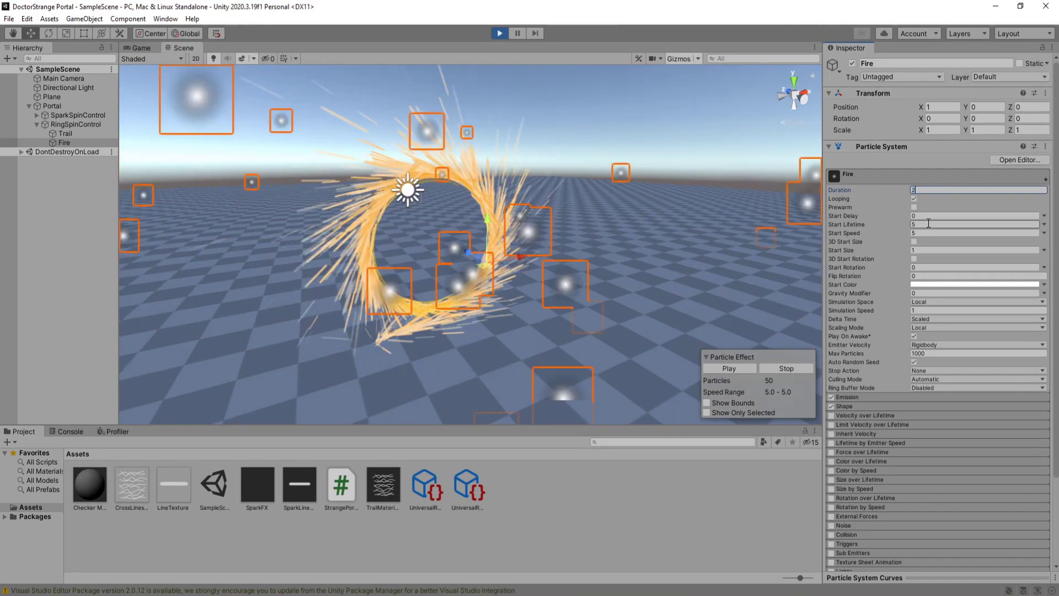
# Set Fire's start lifetime to Random Between Two Constants, 1 and 2
pyautogui.click(928, 224)
pyautogui.click(1044, 225)
pyautogui.click(1012, 259)
pyautogui.click(933, 224)
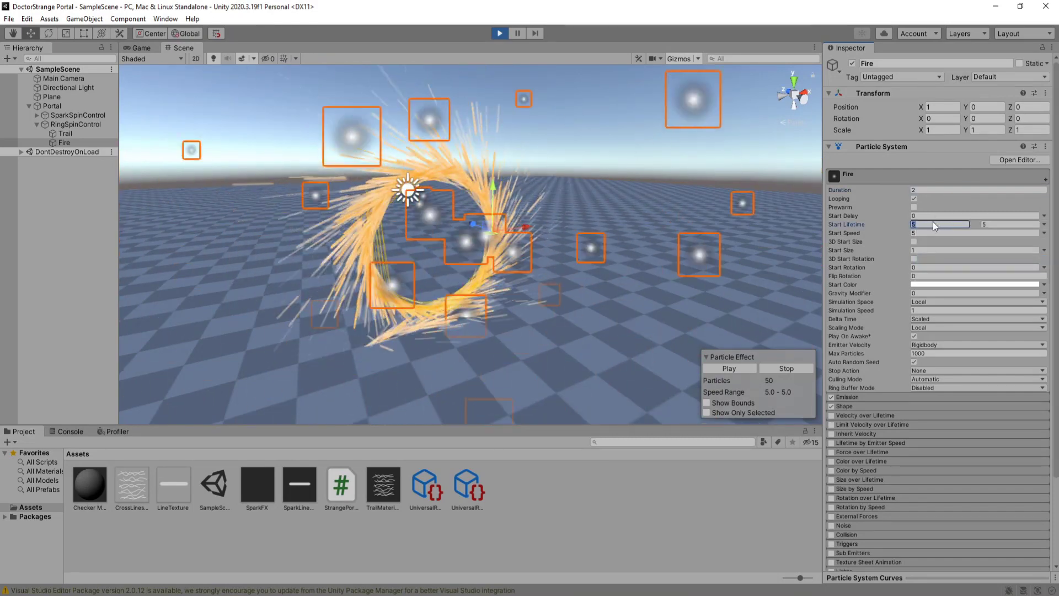
pyautogui.write('1')
pyautogui.click(1006, 225)
pyautogui.write('2')
# Set Fire's start speed to Random Between Two Constants, 0.1 and 0.5
pyautogui.click(1044, 233)
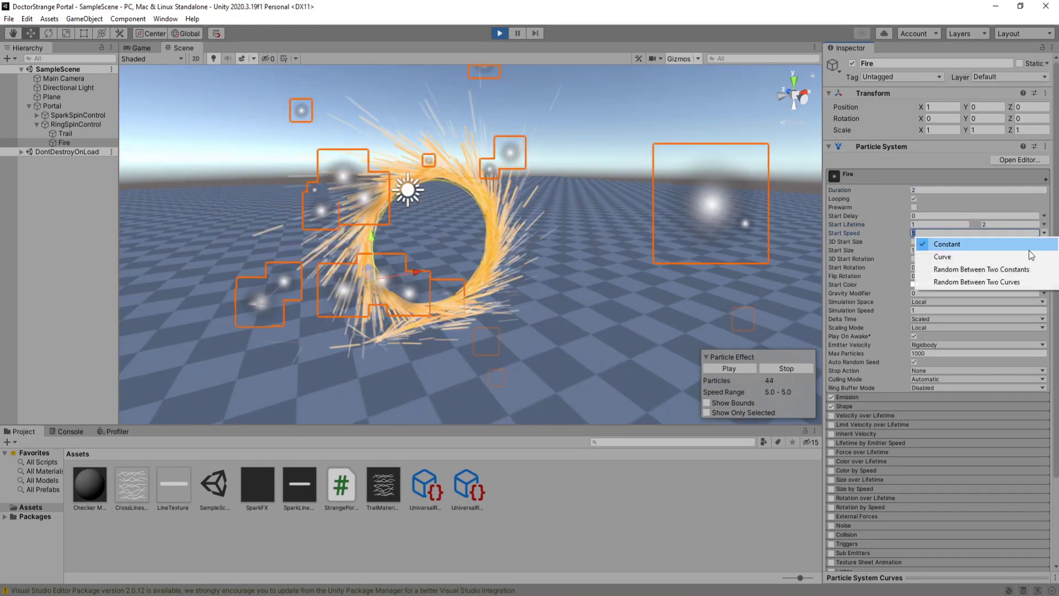
pyautogui.click(938, 270)
pyautogui.click(922, 232)
pyautogui.write('0.1')
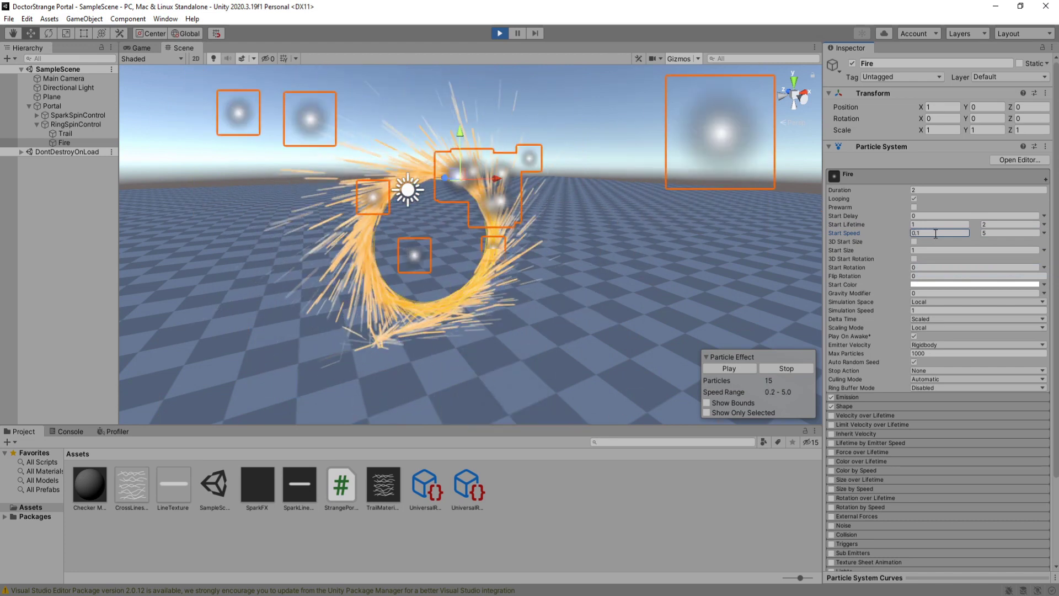
pyautogui.click(996, 233)
pyautogui.write('0.5')
pyautogui.press('Return')
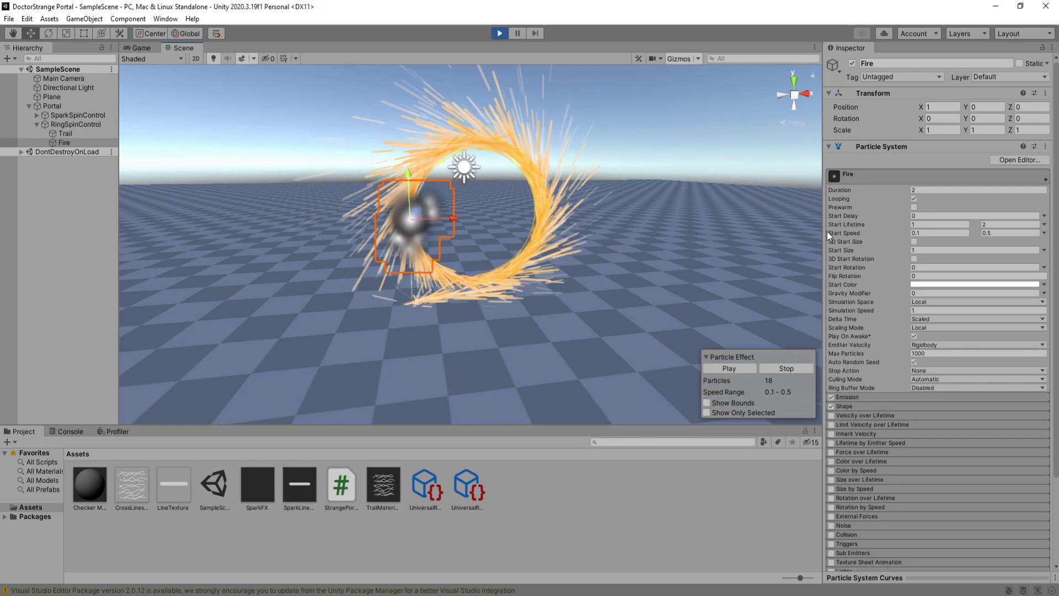
# Change Fire's simulation space to World and check the effect in the Game view
pyautogui.click(932, 302)
pyautogui.click(937, 325)
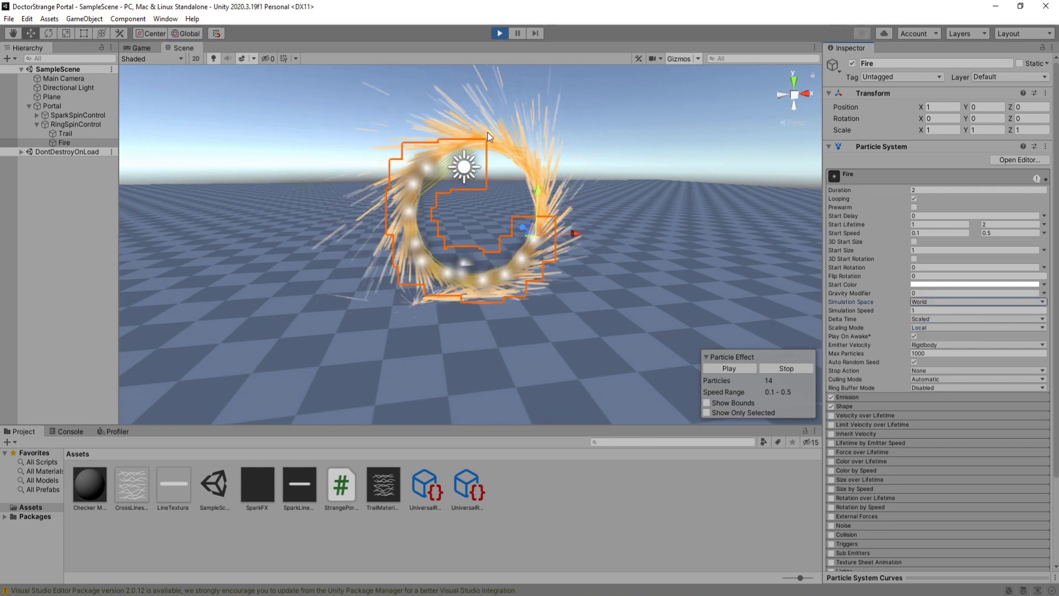
pyautogui.click(138, 48)
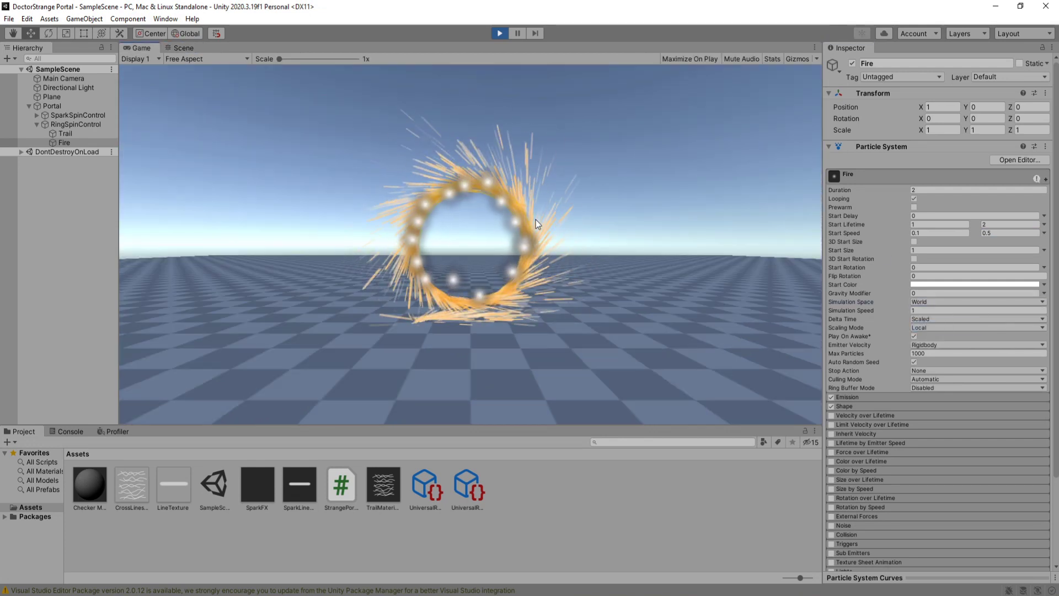
# Assign the Default-Particle material to Fire's renderer
pyautogui.click(860, 175)
pyautogui.click(839, 392)
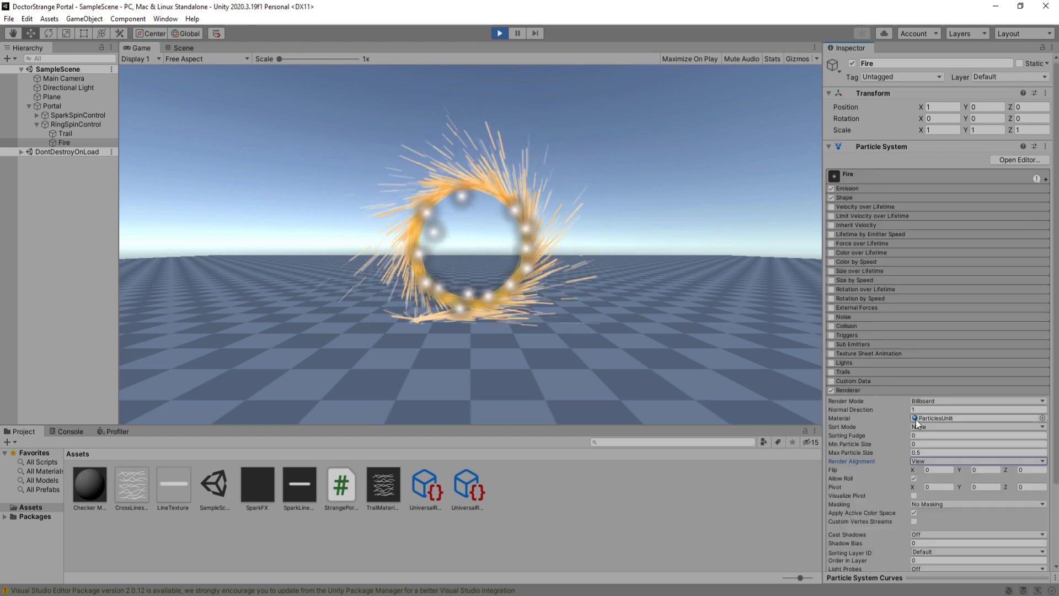
pyautogui.click(1043, 418)
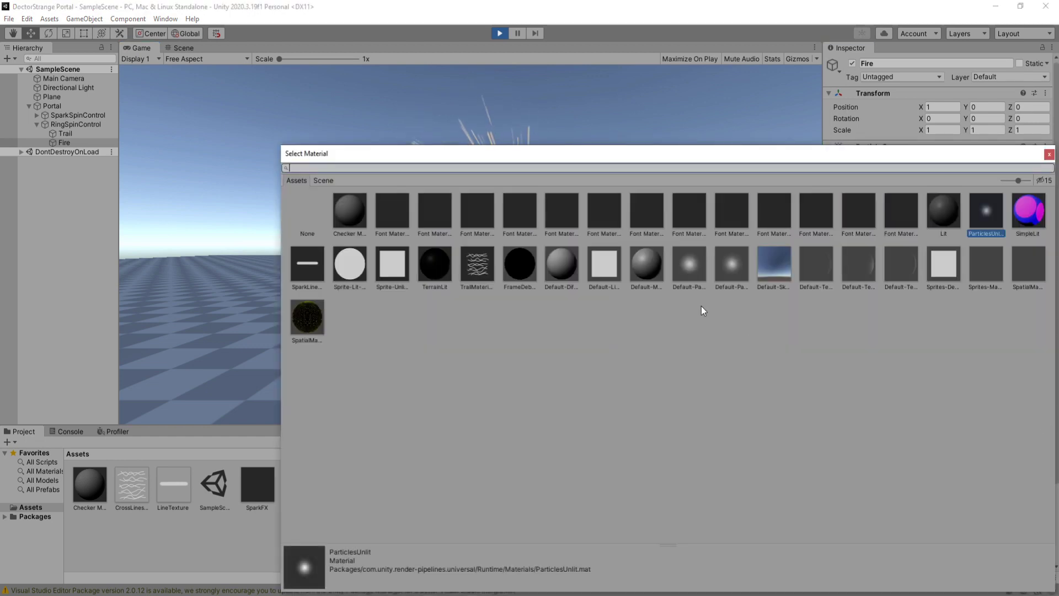
pyautogui.doubleClick(696, 267)
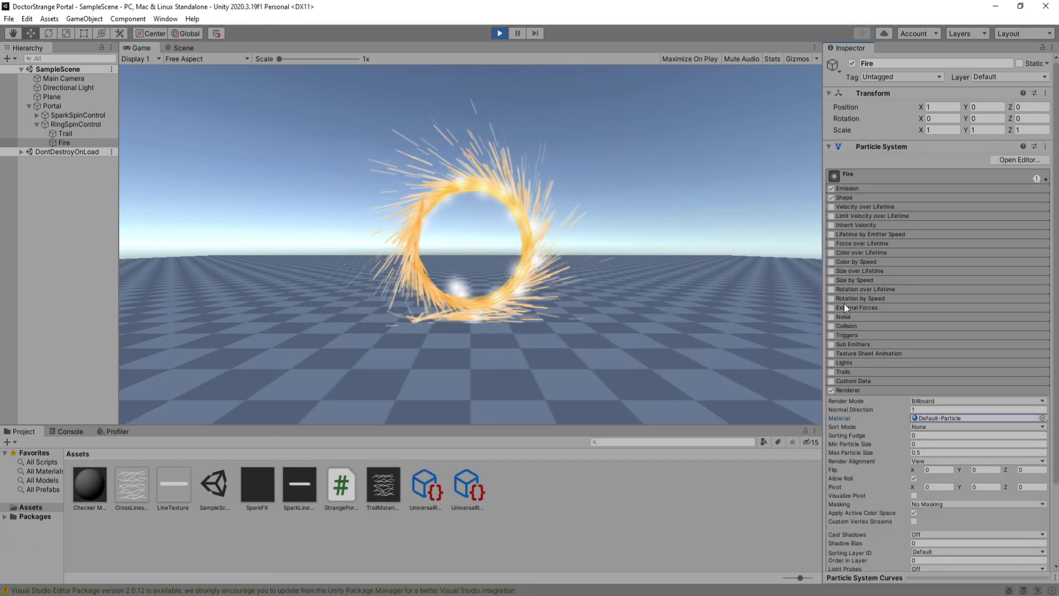
# Enable Color over Lifetime on Fire and add a fully opaque alpha key at 50% of its gradient
pyautogui.click(832, 254)
pyautogui.click(850, 253)
pyautogui.click(940, 263)
pyautogui.click(174, 42)
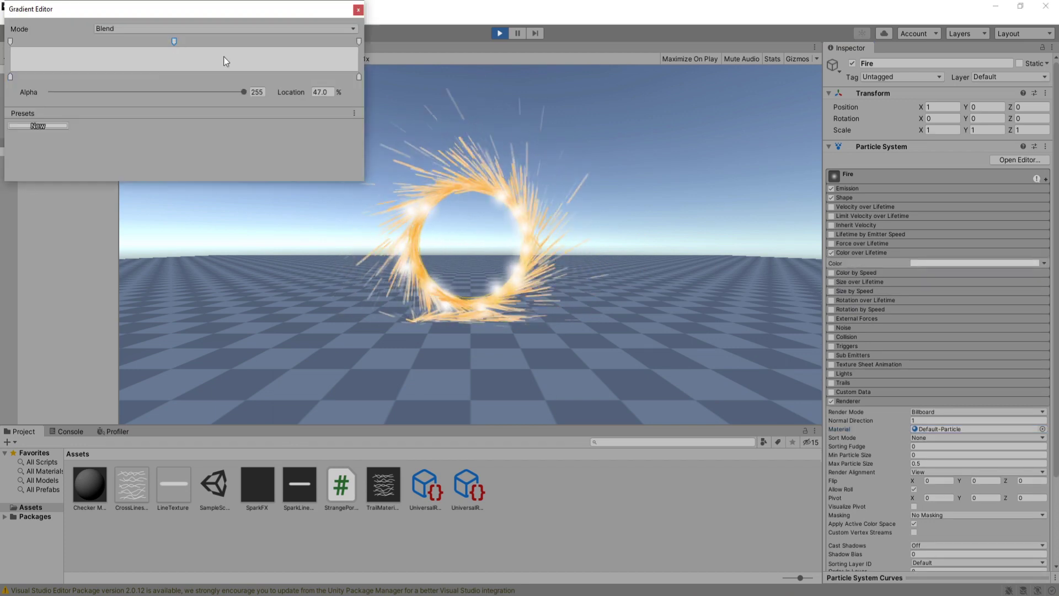
pyautogui.click(322, 92)
pyautogui.write('50')
# Fade the end of Fire's lifetime gradient to alpha 0 and remove the alpha key at its start
pyautogui.click(10, 42)
pyautogui.moveTo(243, 92); pyautogui.dragTo(48, 93)
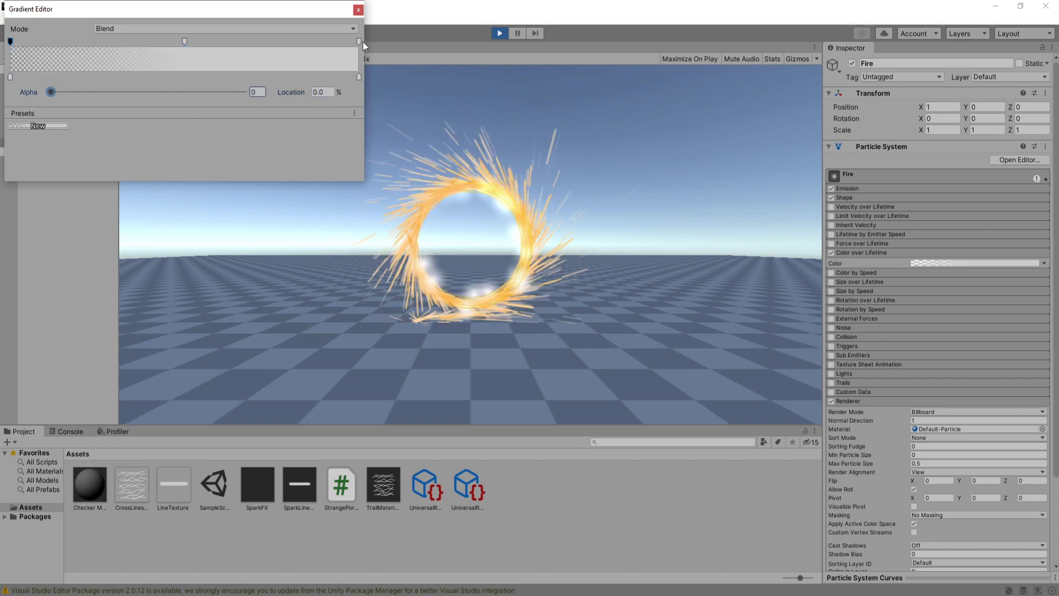
pyautogui.click(359, 42)
pyautogui.moveTo(243, 92); pyautogui.dragTo(44, 86)
pyautogui.click(8, 42)
pyautogui.press('Delete')
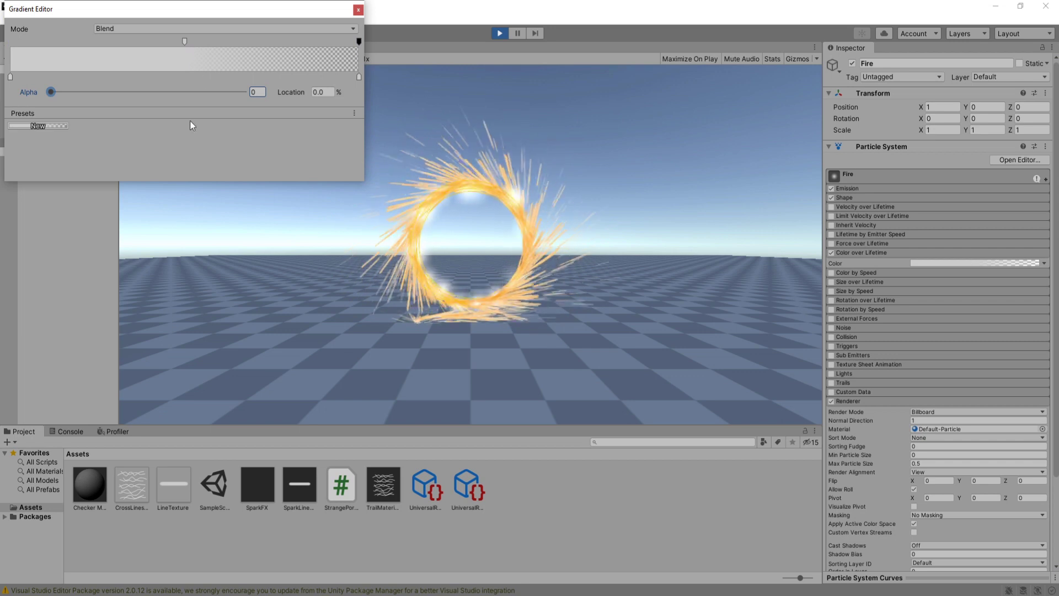
# Set the start colour key of Fire's lifetime gradient to yellow-orange, RGB 255, 187, 0
pyautogui.doubleClick(10, 77)
pyautogui.moveTo(330, 181); pyautogui.dragTo(315, 146)
pyautogui.click(304, 163)
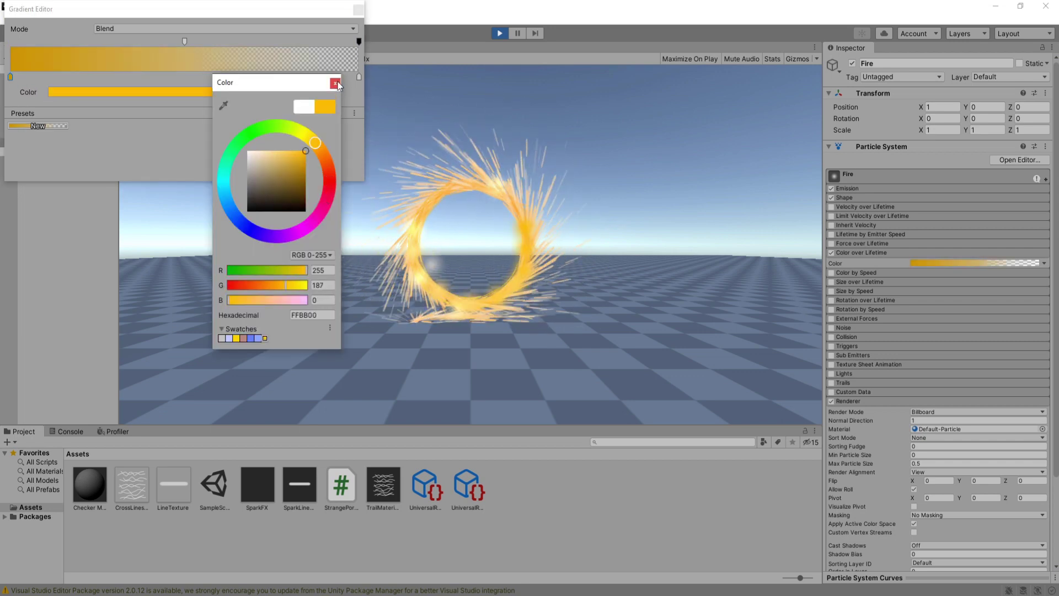
# Set the end colour key of Fire's lifetime gradient to orange and close the gradient
pyautogui.click(359, 77)
pyautogui.click(233, 92)
pyautogui.moveTo(348, 177); pyautogui.dragTo(340, 154)
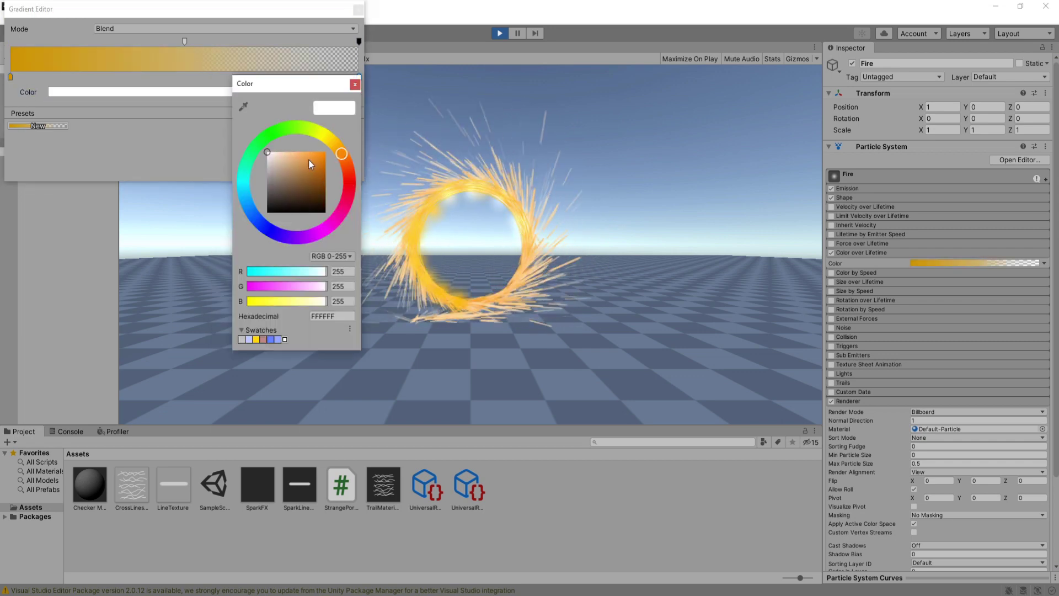
pyautogui.click(355, 85)
pyautogui.click(508, 243)
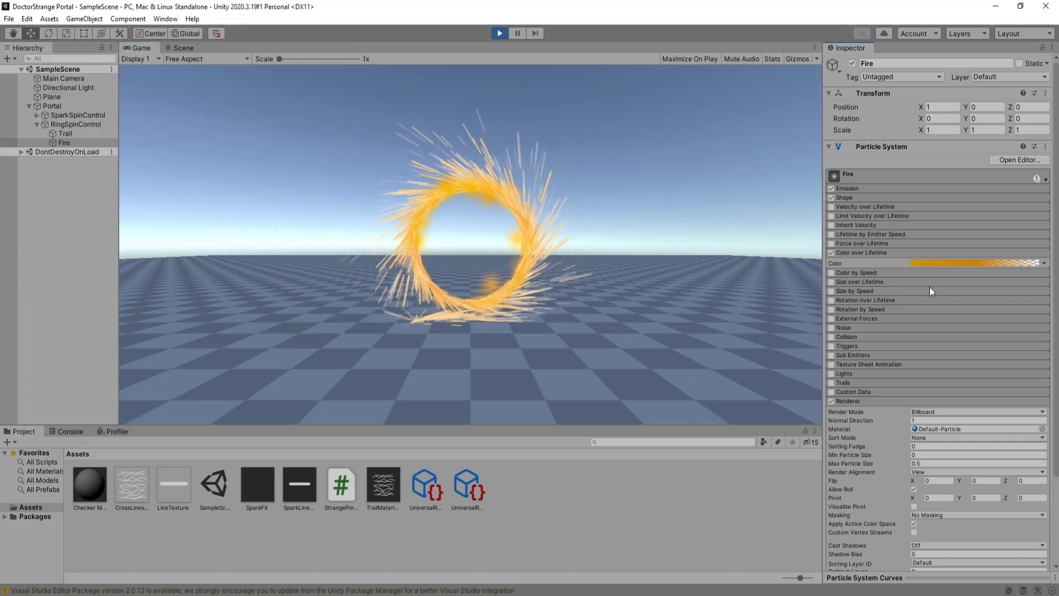
# Add an alpha key of 0 at the start of Fire's lifetime gradient
pyautogui.click(932, 263)
pyautogui.click(10, 42)
pyautogui.moveTo(247, 92); pyautogui.dragTo(49, 92)
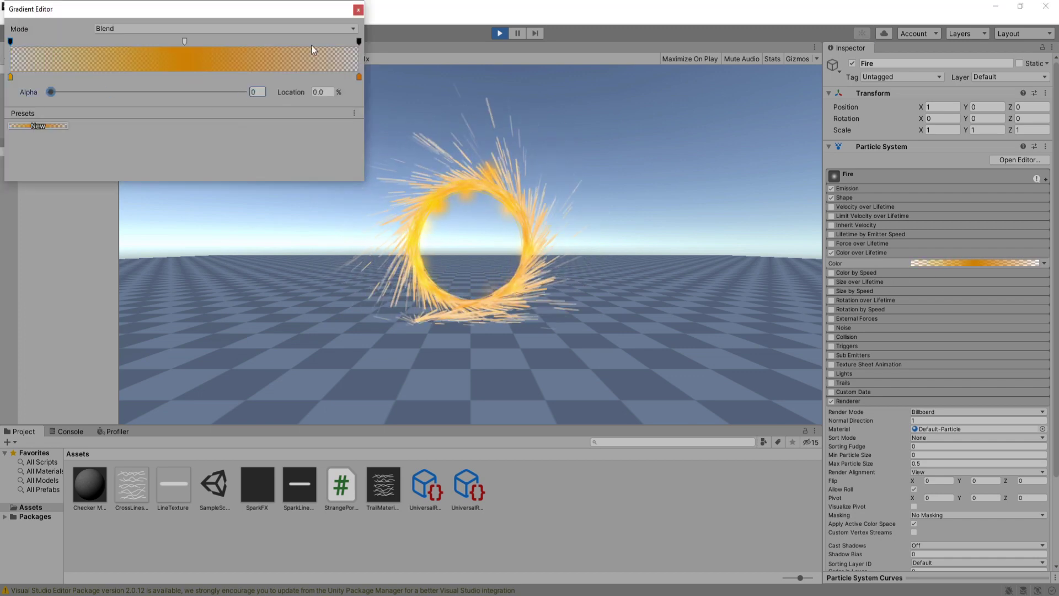
pyautogui.click(358, 10)
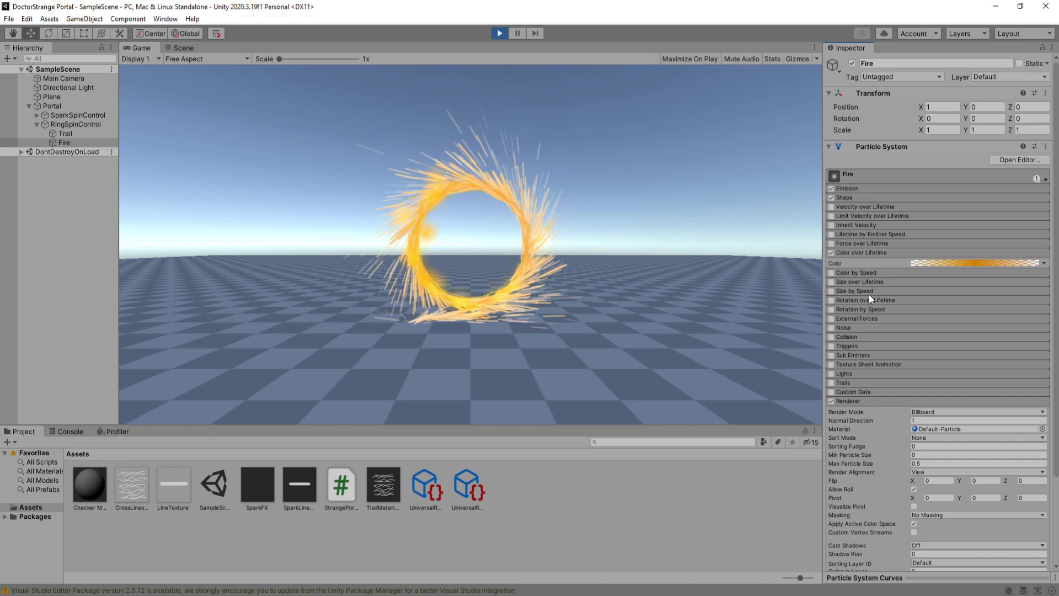
# Set Fire's emission rate over time to 30
pyautogui.click(861, 252)
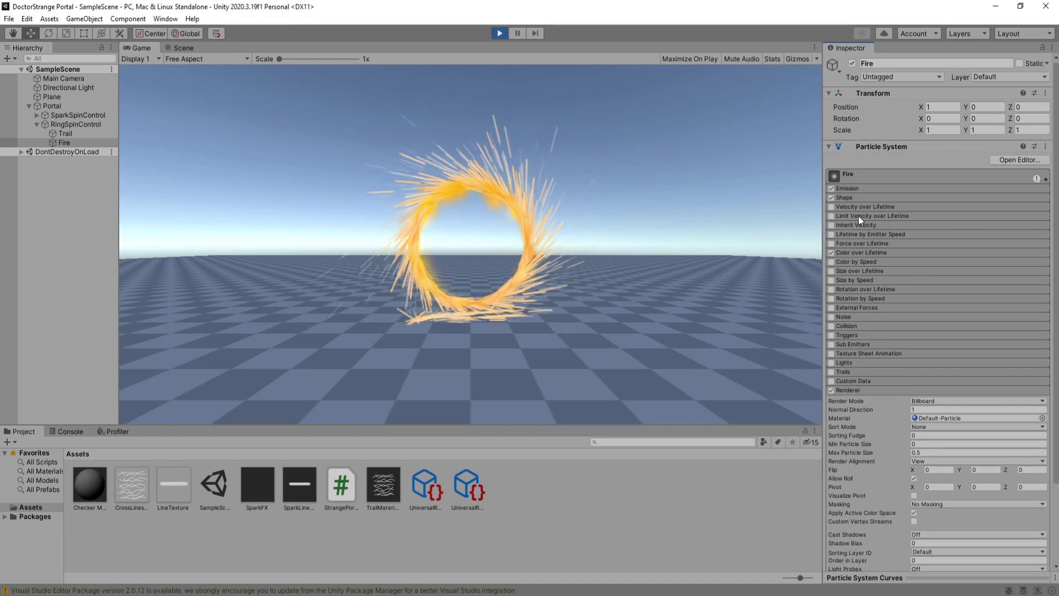
pyautogui.click(862, 189)
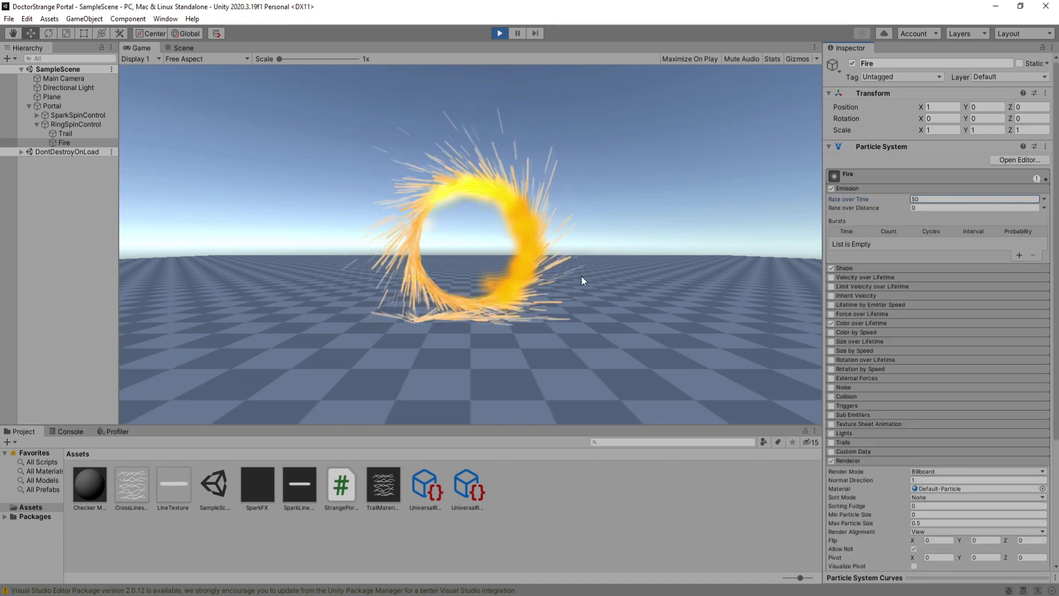
pyautogui.click(931, 199)
pyautogui.write('30')
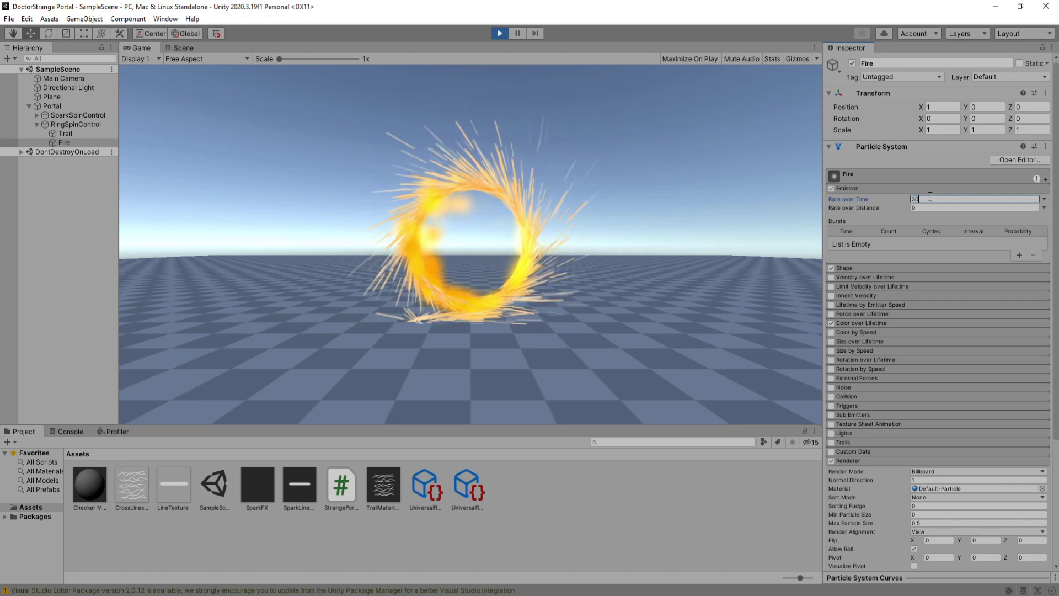
# Set Fire's start size to Random Between Two Constants, with 0.3 as minimum and 1 as maximum
pyautogui.click(872, 176)
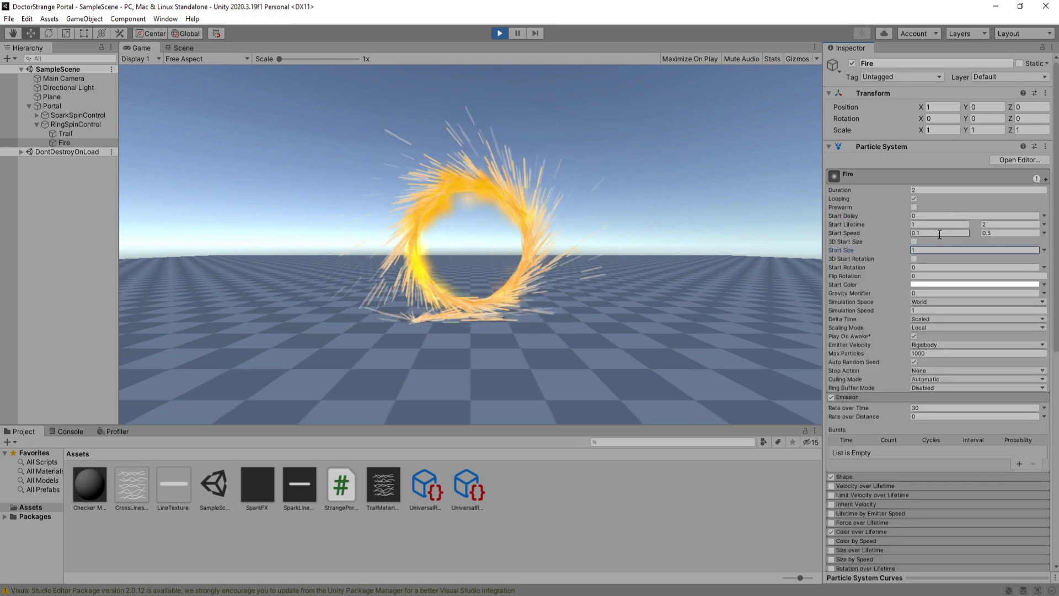
pyautogui.click(1044, 250)
pyautogui.click(983, 286)
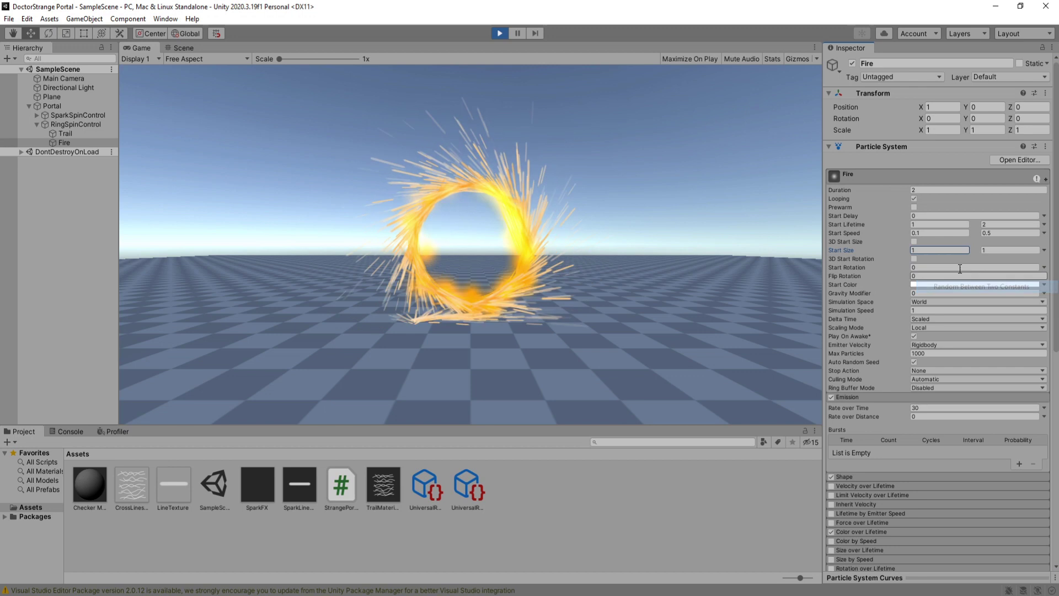
pyautogui.write('0.3')
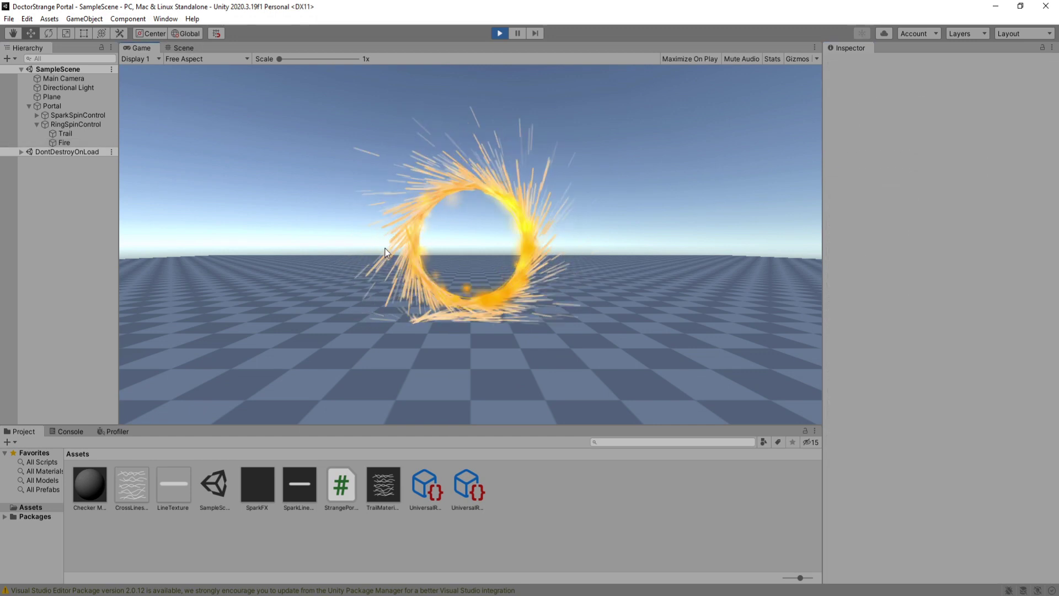
# Copy the Trail and Fire objects under RingSpinControl while play mode is running
pyautogui.click(77, 143)
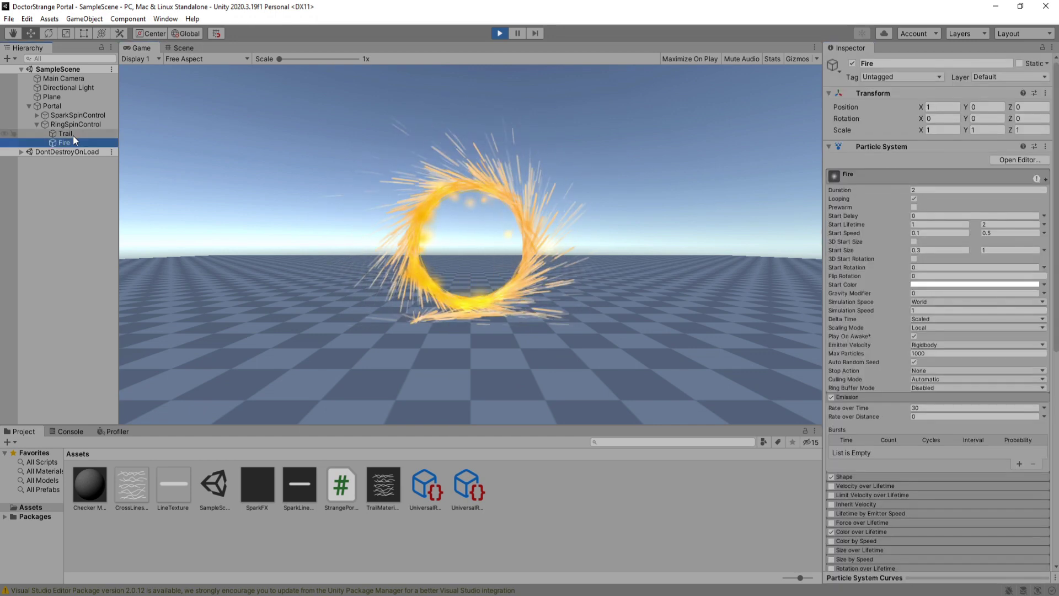
pyautogui.click(73, 125)
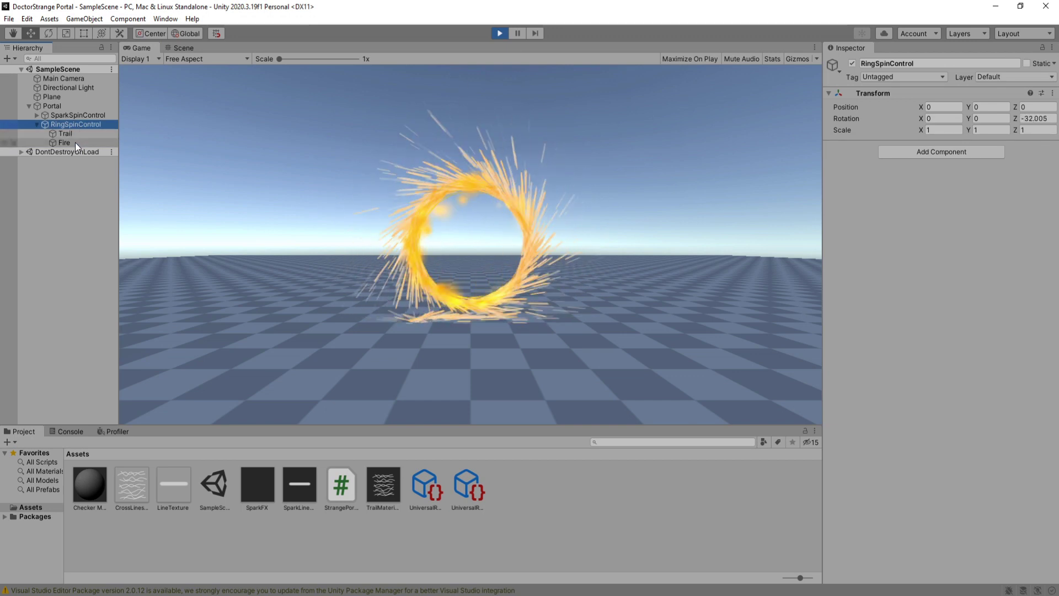
pyautogui.click(75, 143)
pyautogui.click(72, 124)
pyautogui.rightClick(73, 124)
pyautogui.click(65, 145)
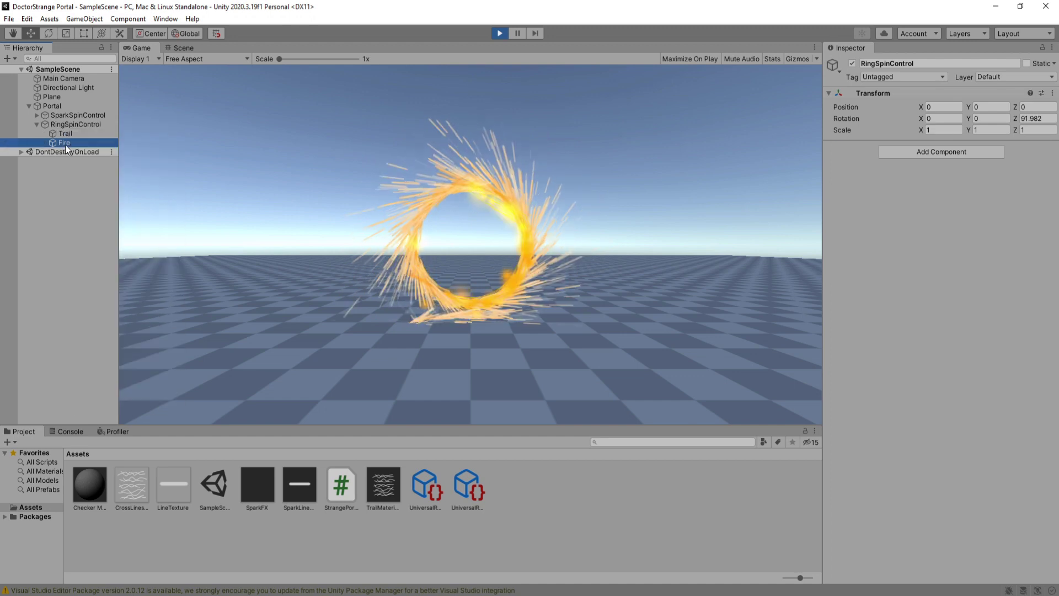
pyautogui.keyDown('ctrl'); pyautogui.click(67, 133); pyautogui.keyUp('ctrl')
pyautogui.rightClick(65, 135)
pyautogui.click(83, 155)
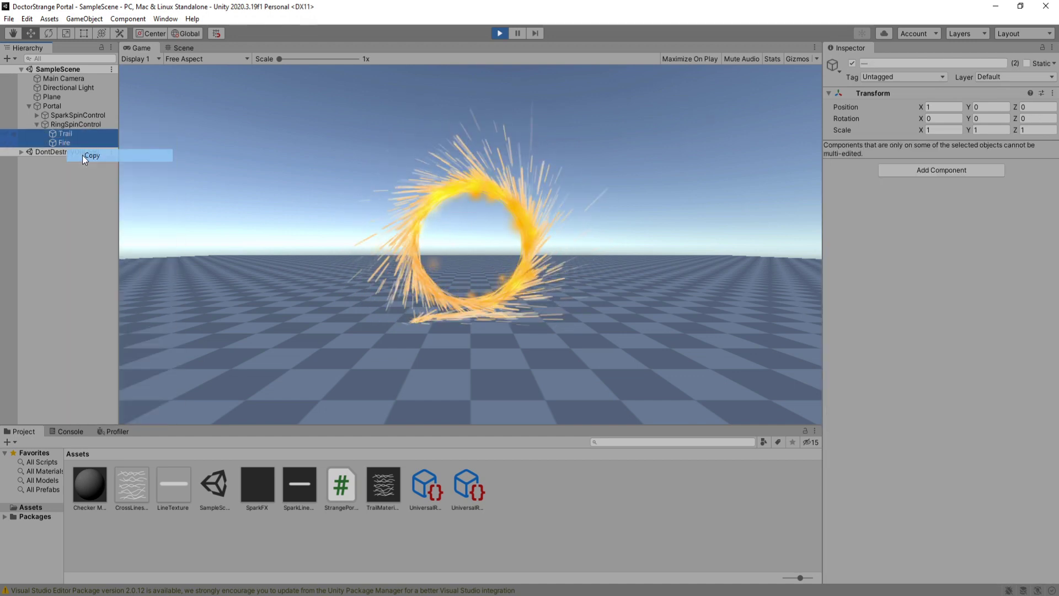
pyautogui.click(81, 178)
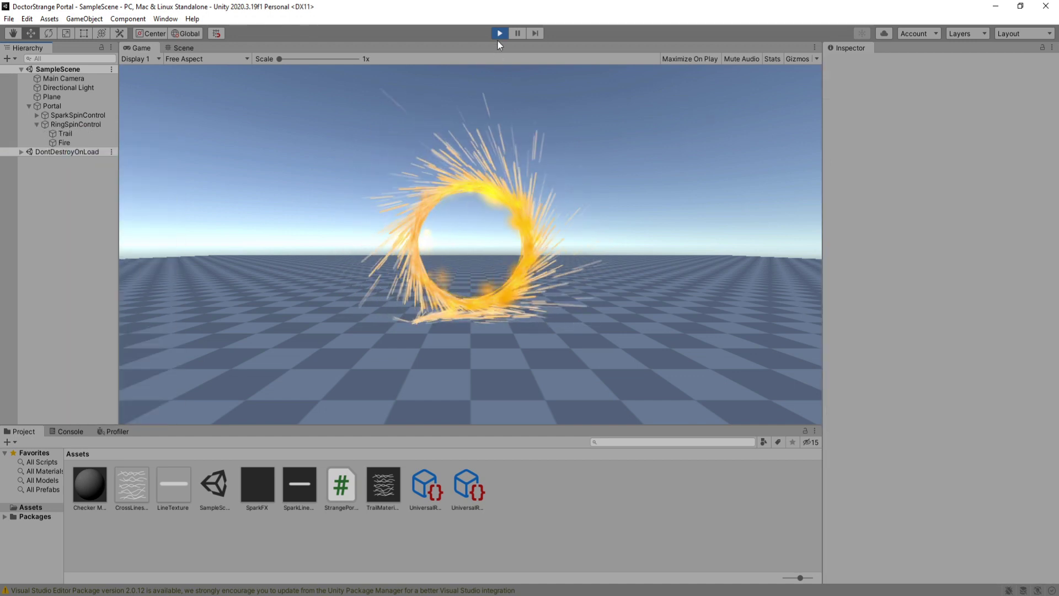
# Exit play mode, paste the copied Trail and Fire, and make them children of RingSpinControl
pyautogui.click(500, 34)
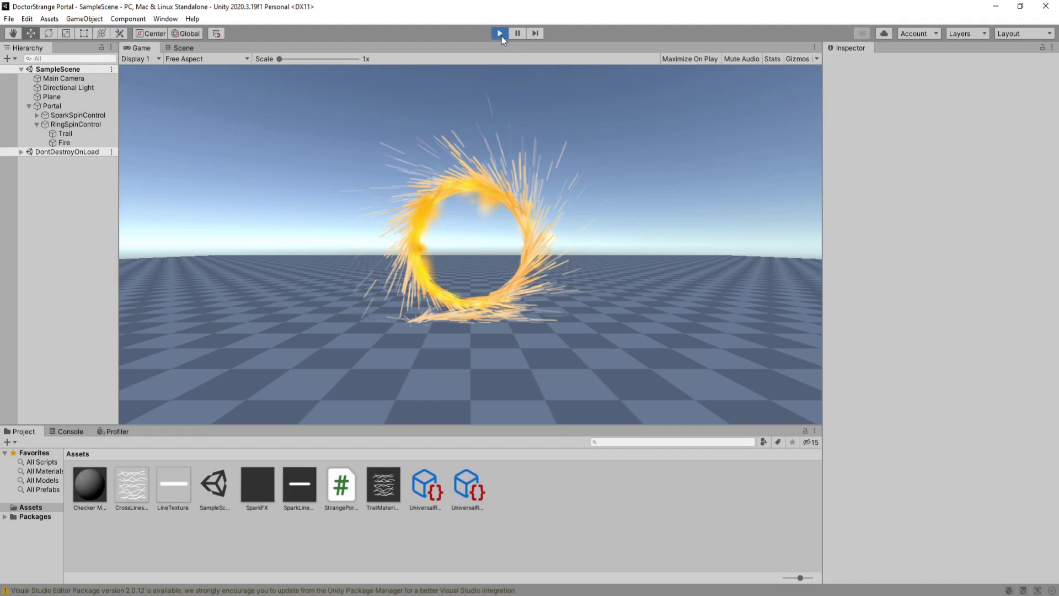
pyautogui.click(82, 127)
pyautogui.rightClick(78, 124)
pyautogui.click(111, 158)
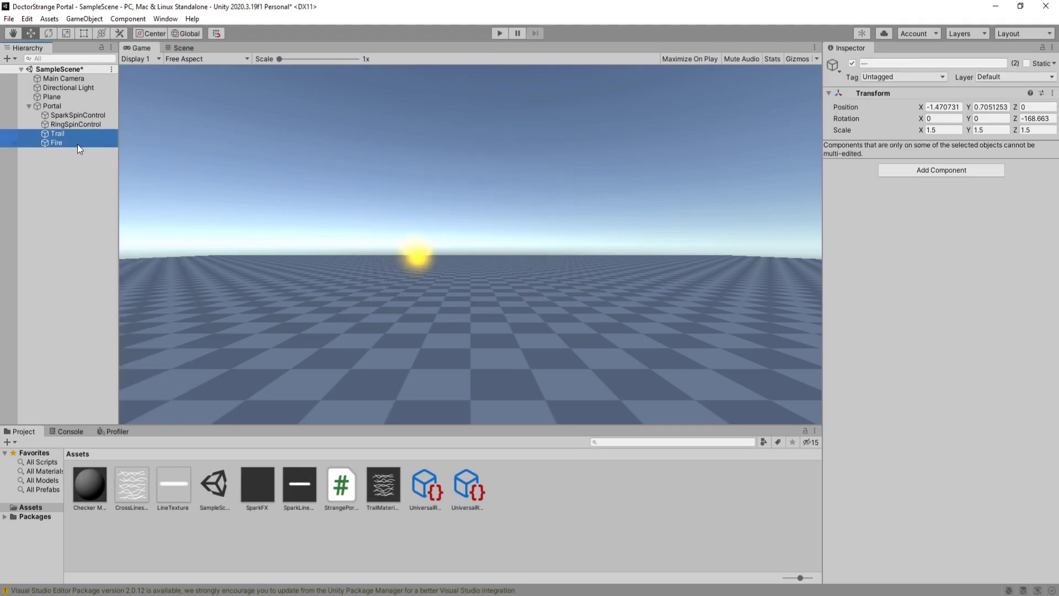
pyautogui.moveTo(77, 144)
pyautogui.mouseDown()
pyautogui.moveTo(61, 135)
pyautogui.moveTo(76, 124)
pyautogui.mouseUp()
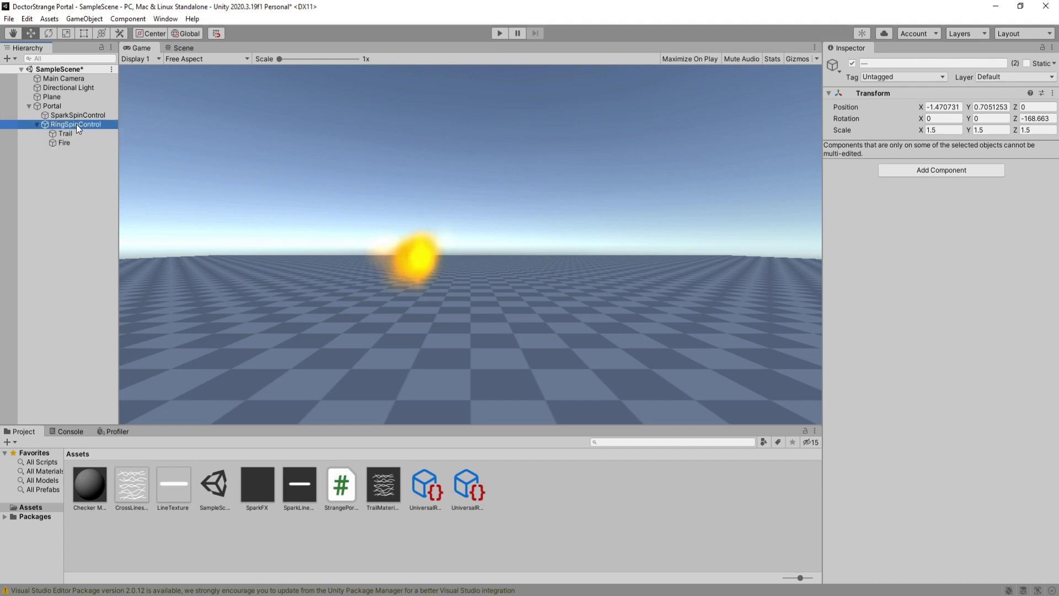
# Reset the pasted Trail and Fire to rotation 0 and scale 1, and collapse RingSpinControl
pyautogui.click(76, 124)
pyautogui.press('Down')
pyautogui.press('Down')
pyautogui.keyDown('shift'); pyautogui.click(91, 134); pyautogui.keyUp('shift')
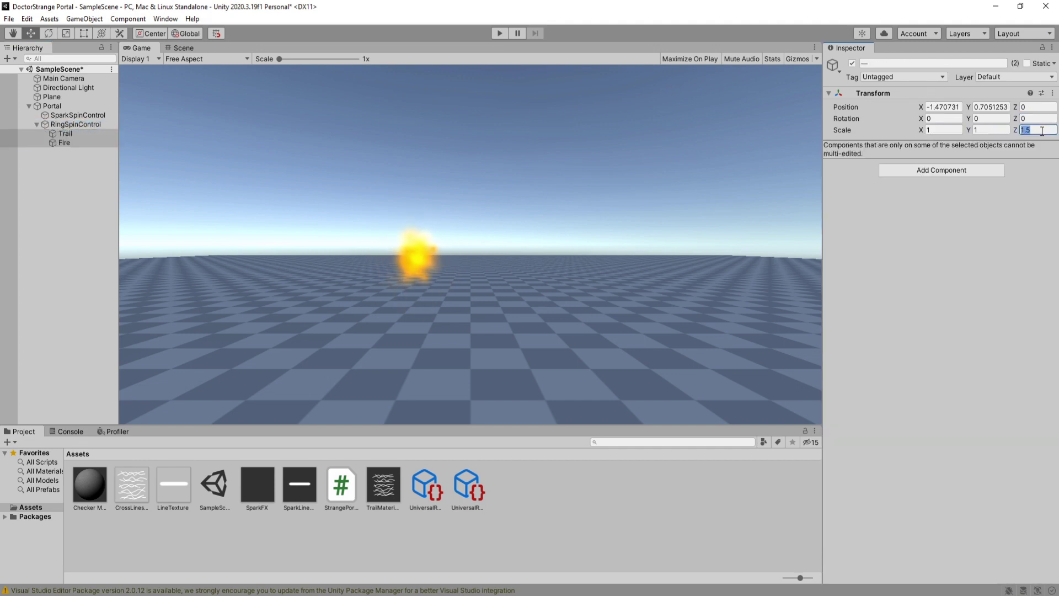
pyautogui.click(82, 131)
pyautogui.press('Left')
pyautogui.press('Left')
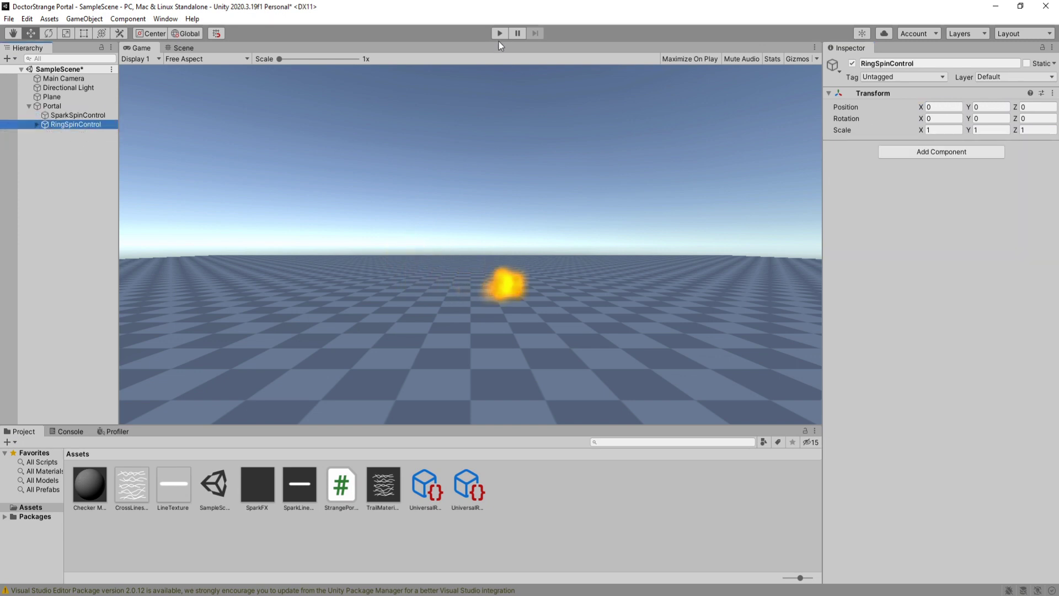
# Start play mode and set the Portal object's Y position to 2
pyautogui.click(499, 34)
pyautogui.click(76, 107)
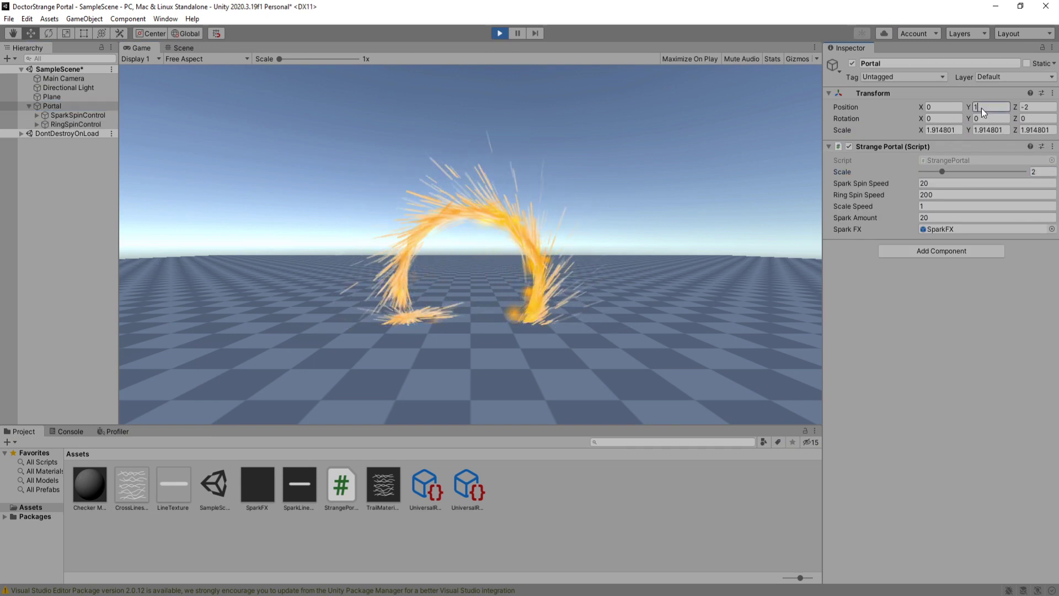
pyautogui.write('2')
pyautogui.click(918, 367)
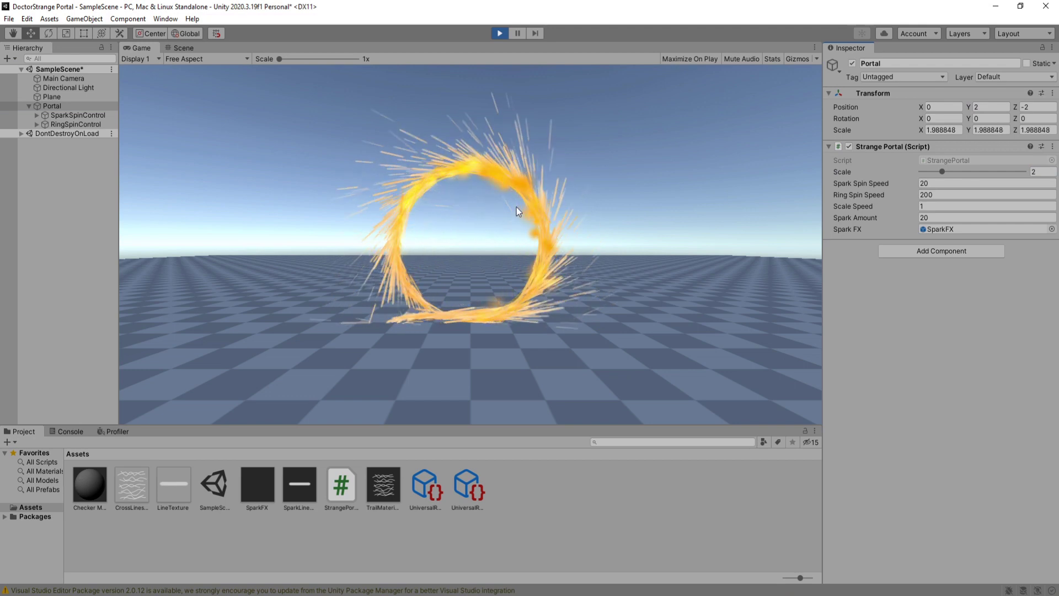
# Expand RingSpinControl to show its children and deactivate SparkSpinControl
pyautogui.click(85, 125)
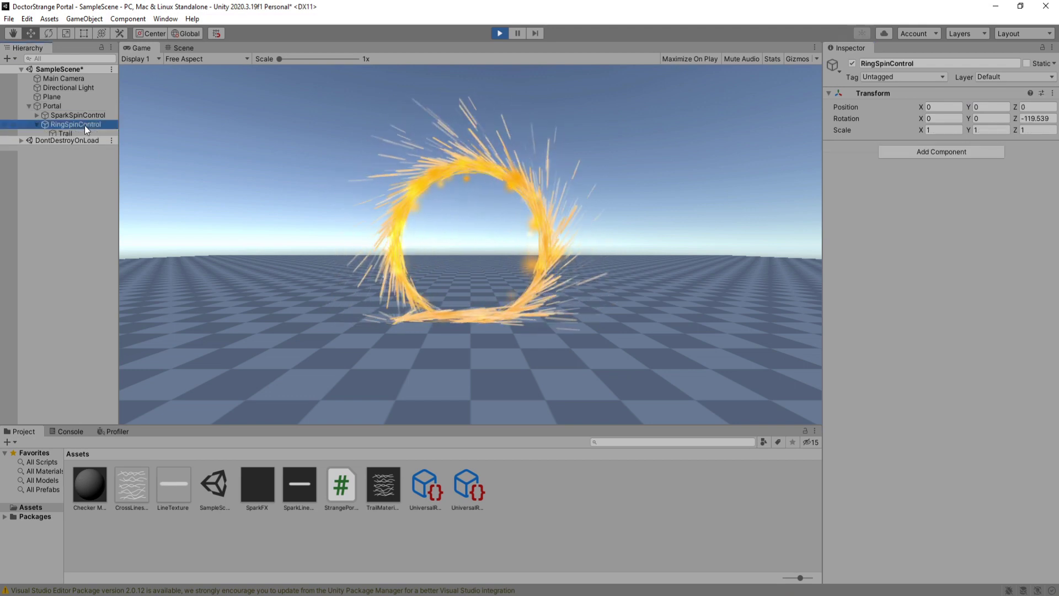
pyautogui.click(81, 115)
pyautogui.click(853, 63)
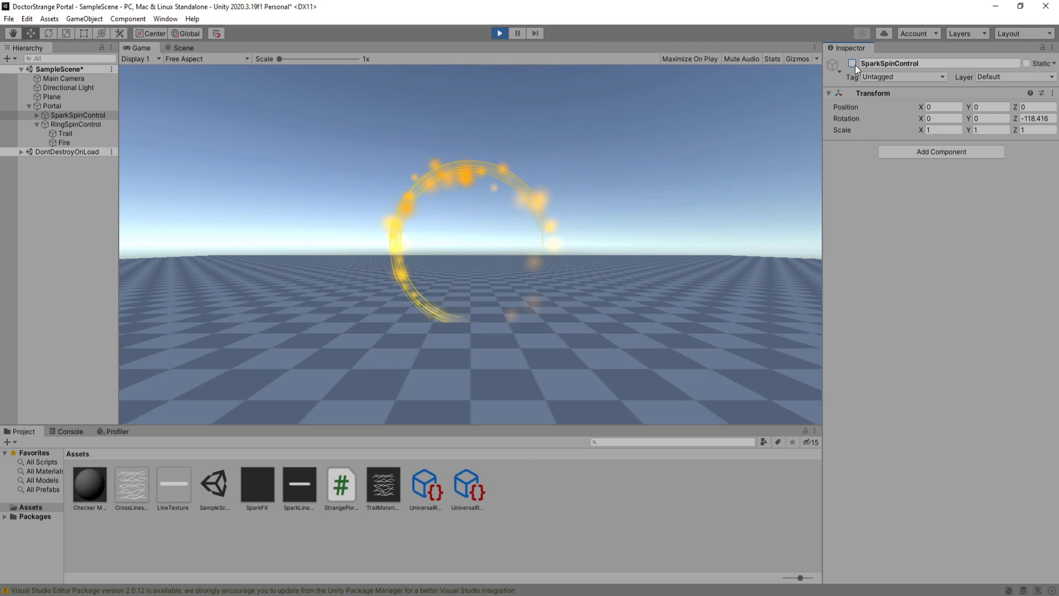
# Duplicate the Trail object under RingSpinControl and set the copy's X position to -1
pyautogui.click(75, 125)
pyautogui.click(80, 132)
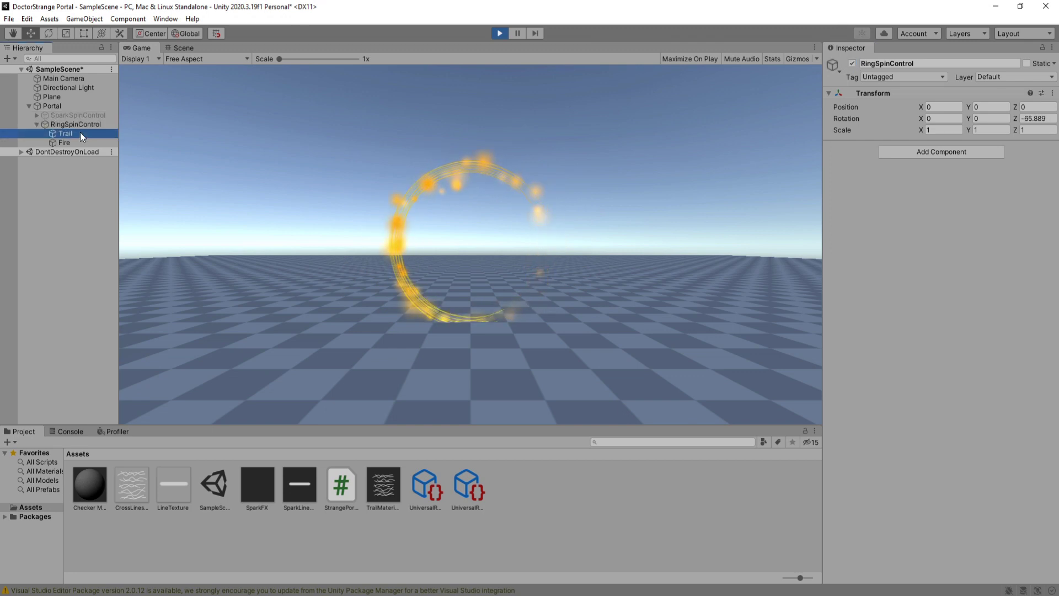
pyautogui.hotkey('ctrl', 'd')
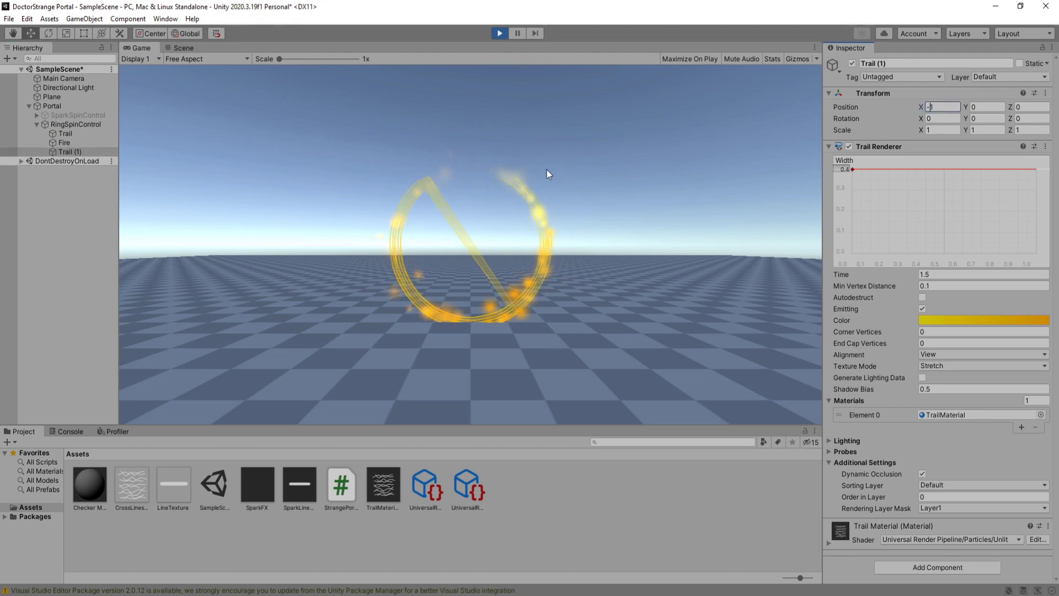
# Deactivate the Fire object and set the Trail Renderer time of both trails to 1
pyautogui.click(79, 142)
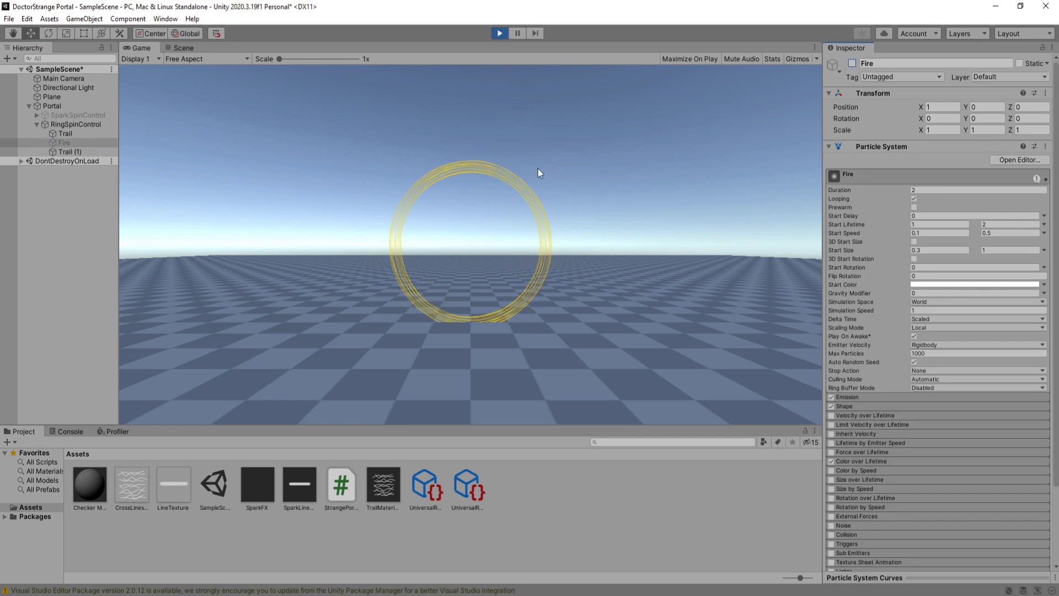
pyautogui.click(69, 135)
pyautogui.keyDown('ctrl'); pyautogui.click(69, 151); pyautogui.keyUp('ctrl')
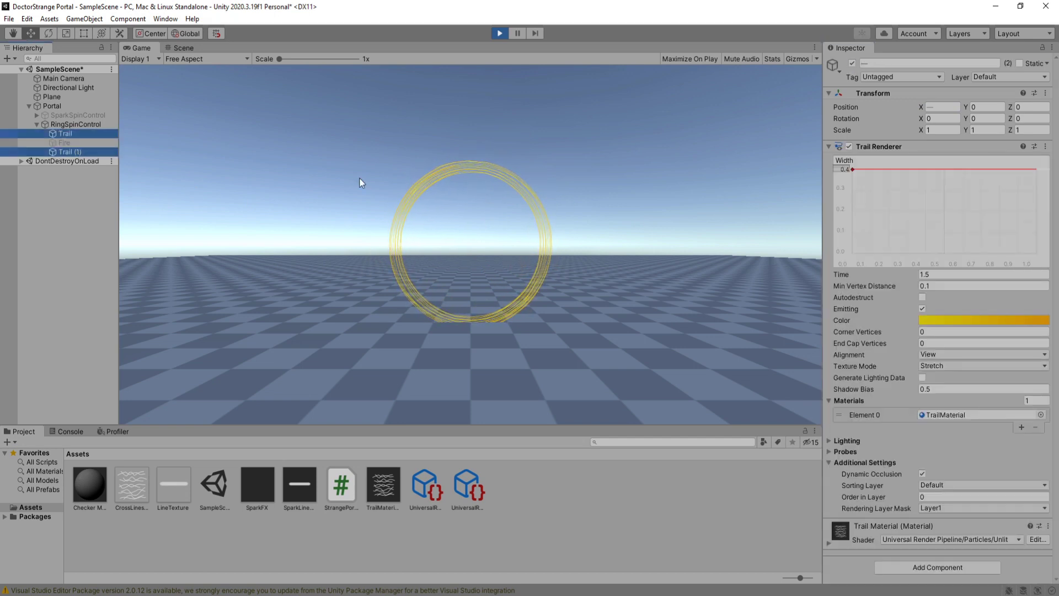
pyautogui.click(99, 262)
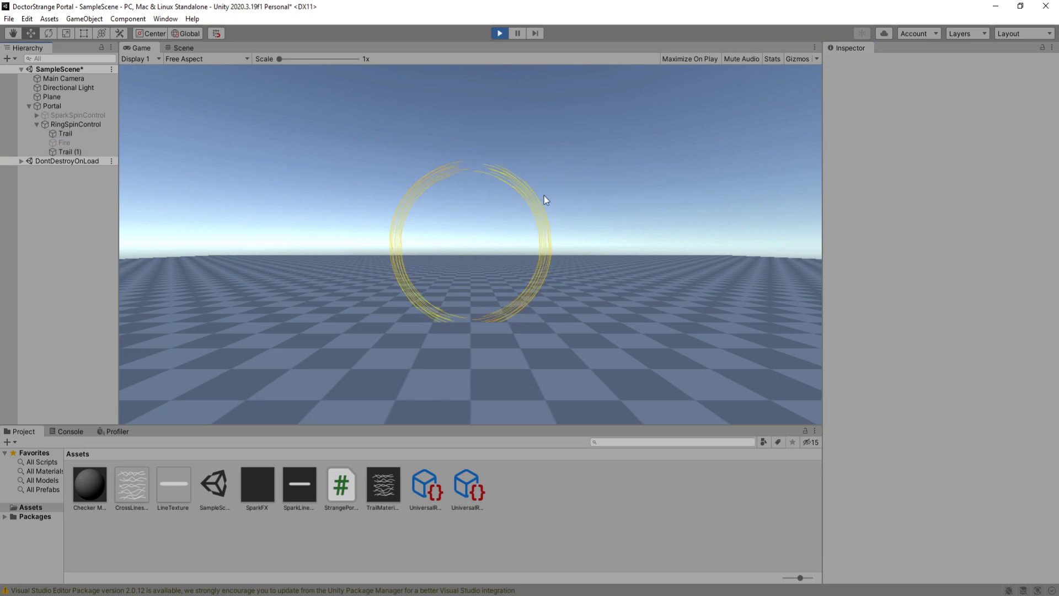
# Reactivate the Fire object and deactivate both trail objects
pyautogui.click(87, 142)
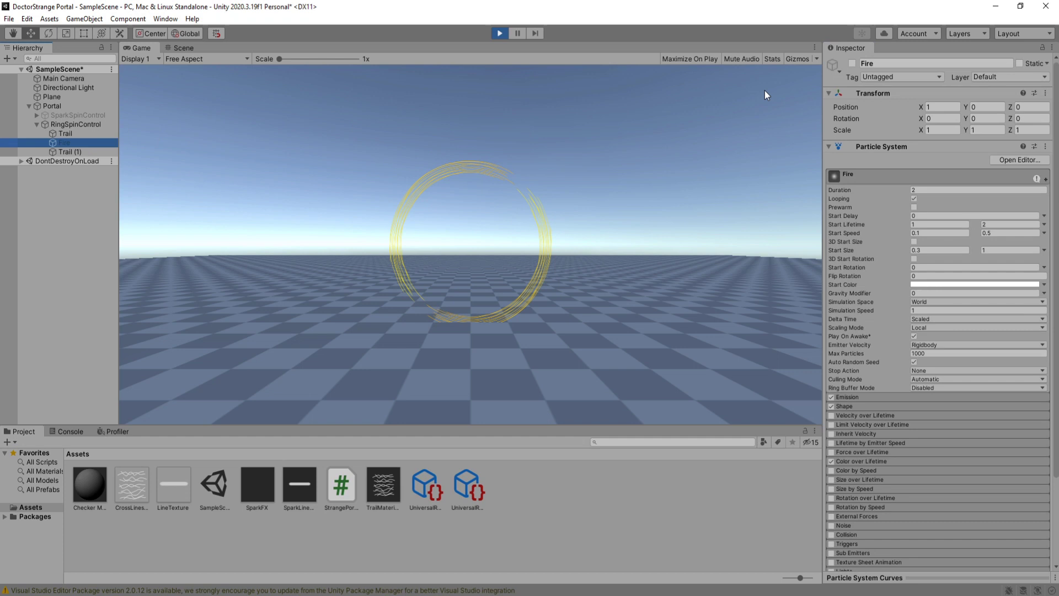
pyautogui.click(72, 133)
pyautogui.keyDown('ctrl'); pyautogui.click(87, 150); pyautogui.keyUp('ctrl')
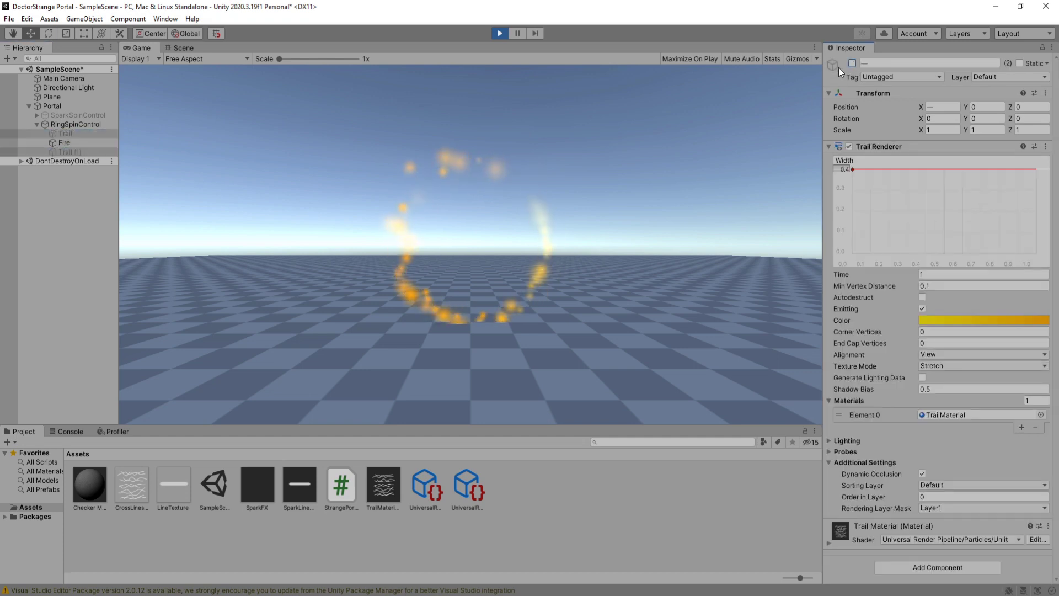
# Duplicate the Fire object under RingSpinControl
pyautogui.click(82, 141)
pyautogui.hotkey('ctrl', 'd')
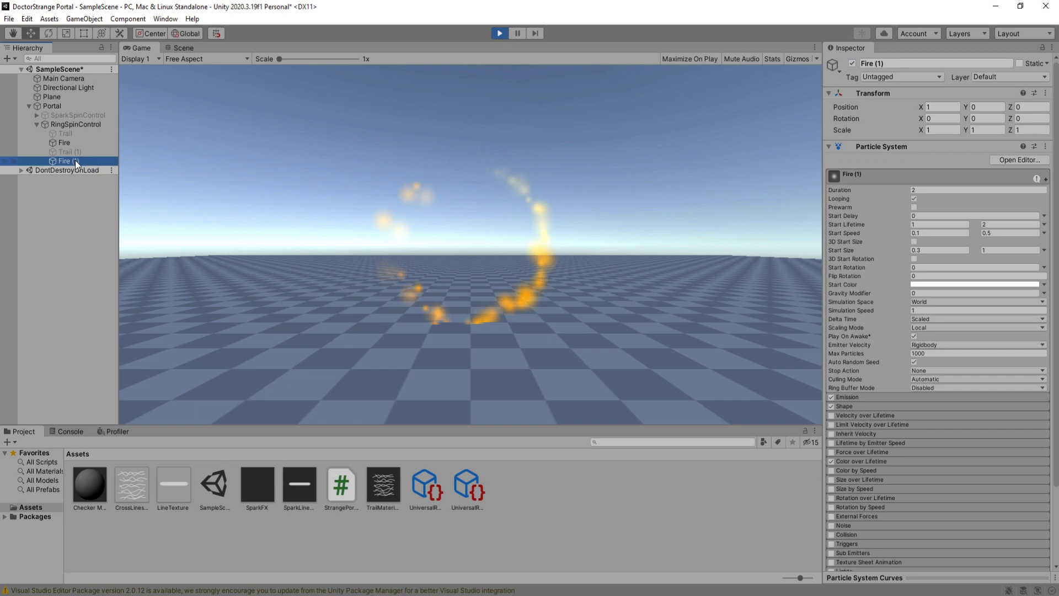